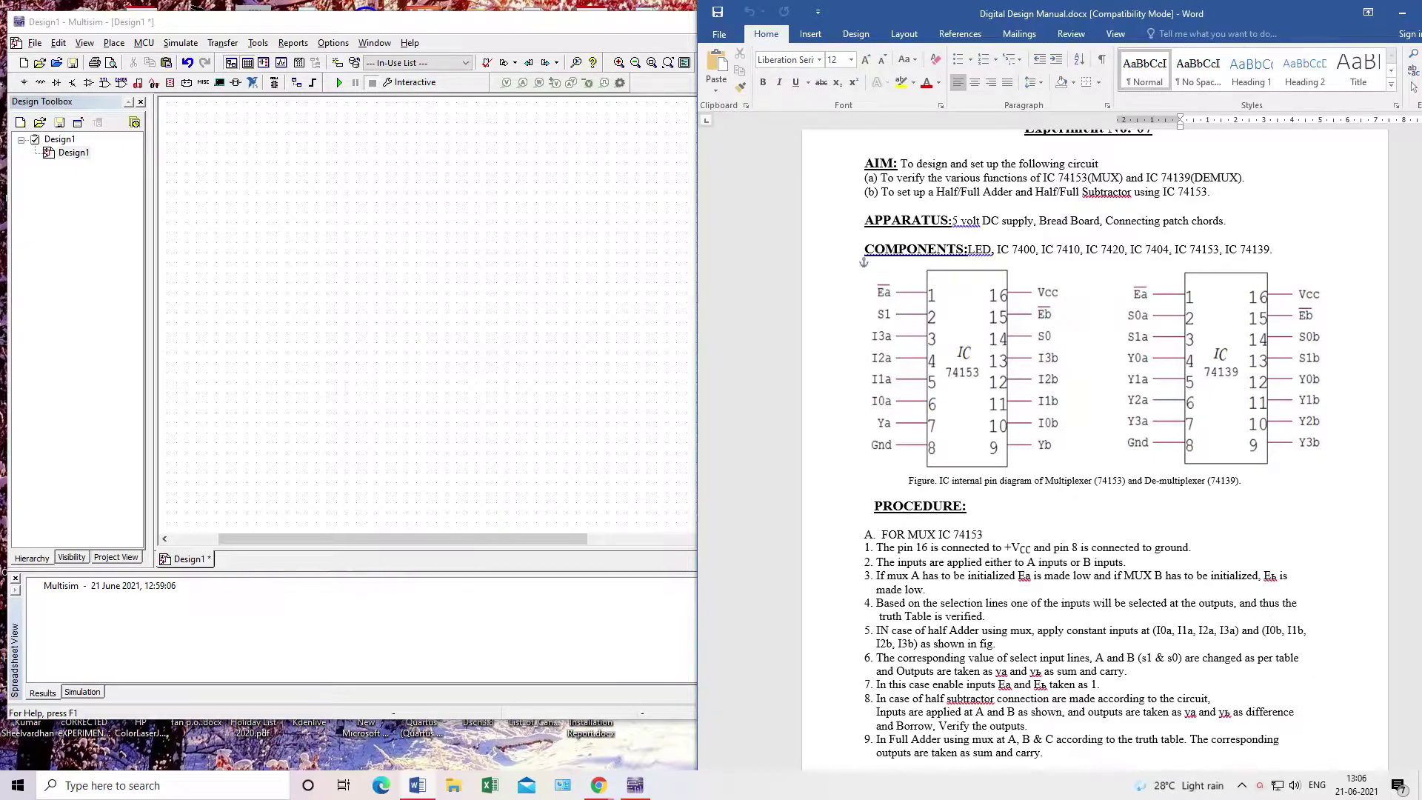
# Read through the manual's procedure, the half-adder and full-adder truth tables and multiplexer diagrams, down to the full-adder K-maps
pyautogui.click(864, 261)
pyautogui.click(865, 520)
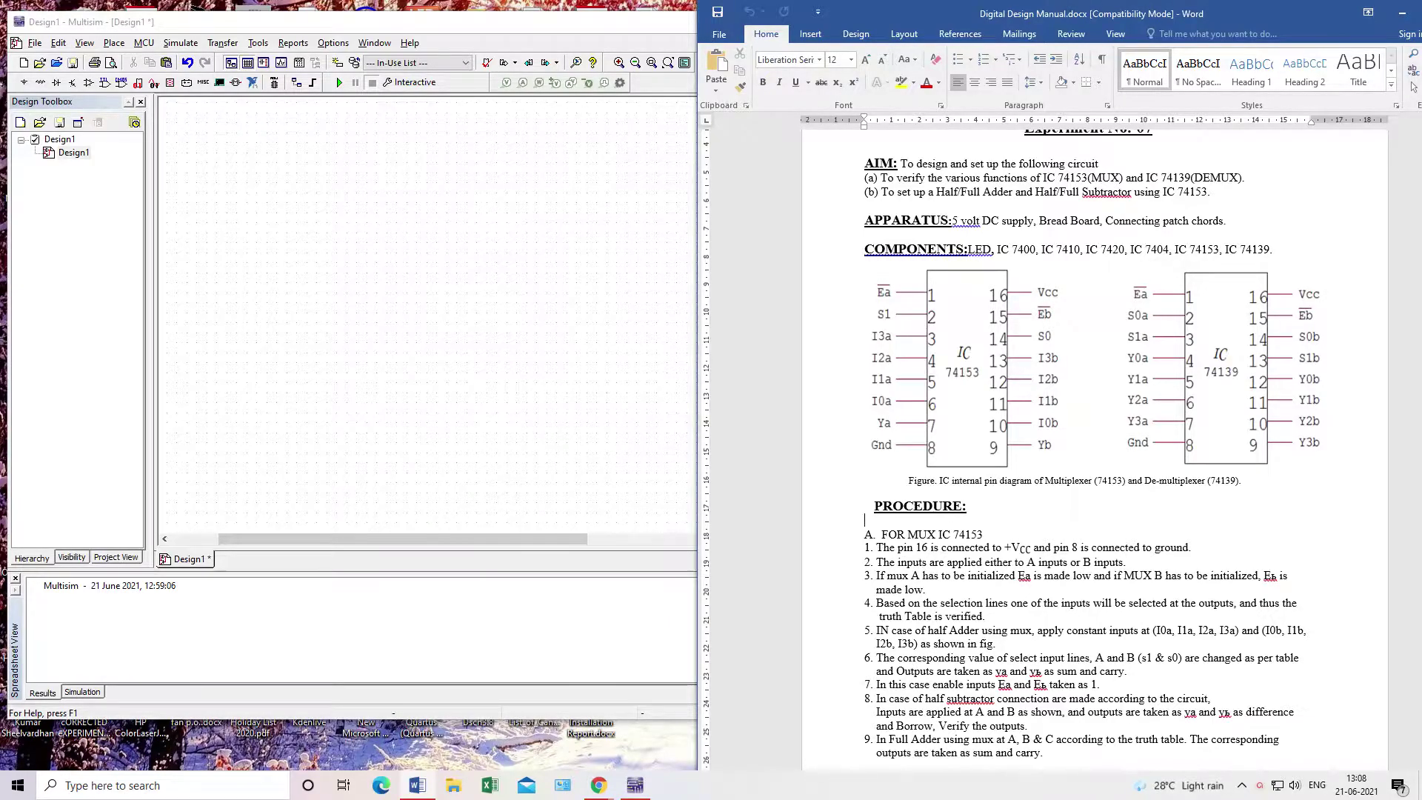
pyautogui.scroll(-10, 1094, 448)
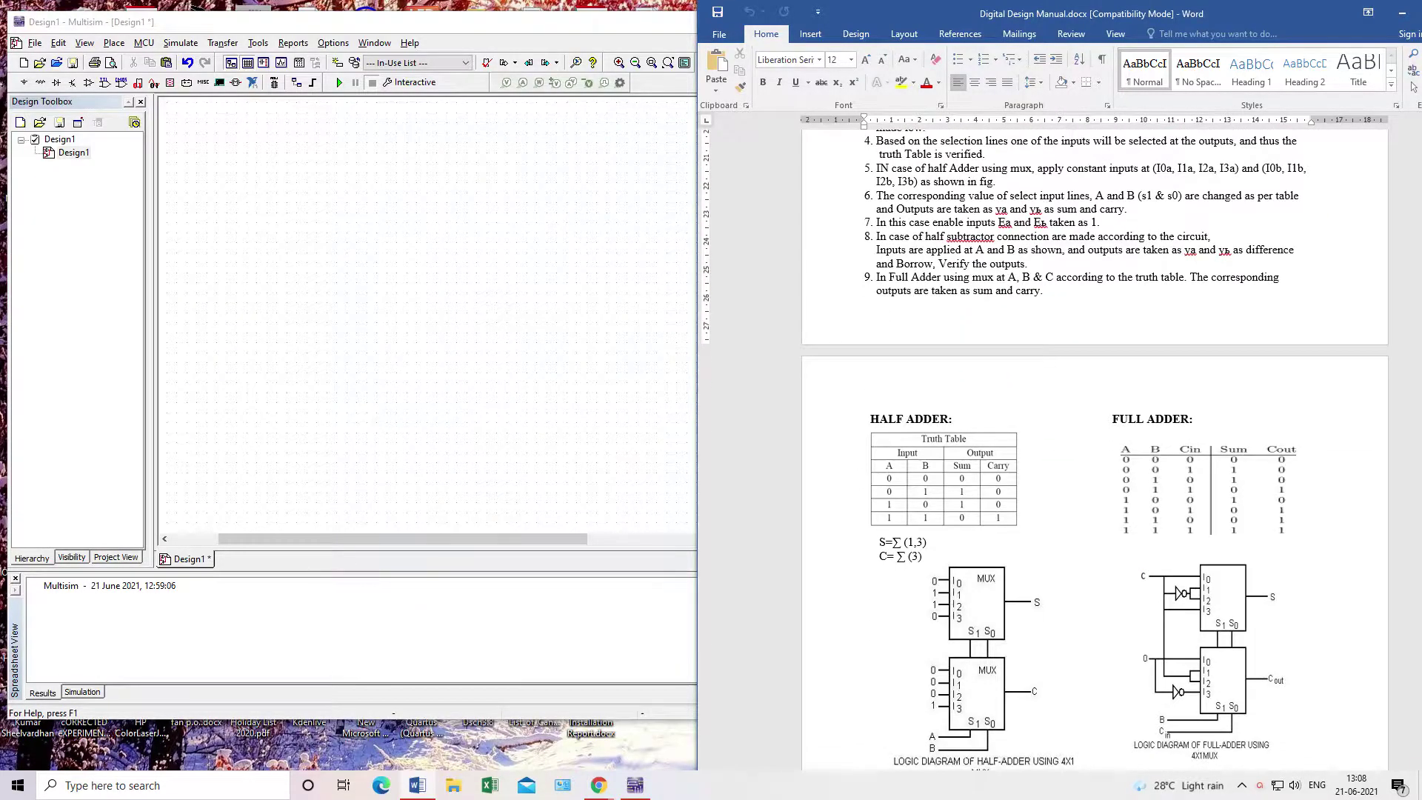
pyautogui.scroll(-2, 1094, 448)
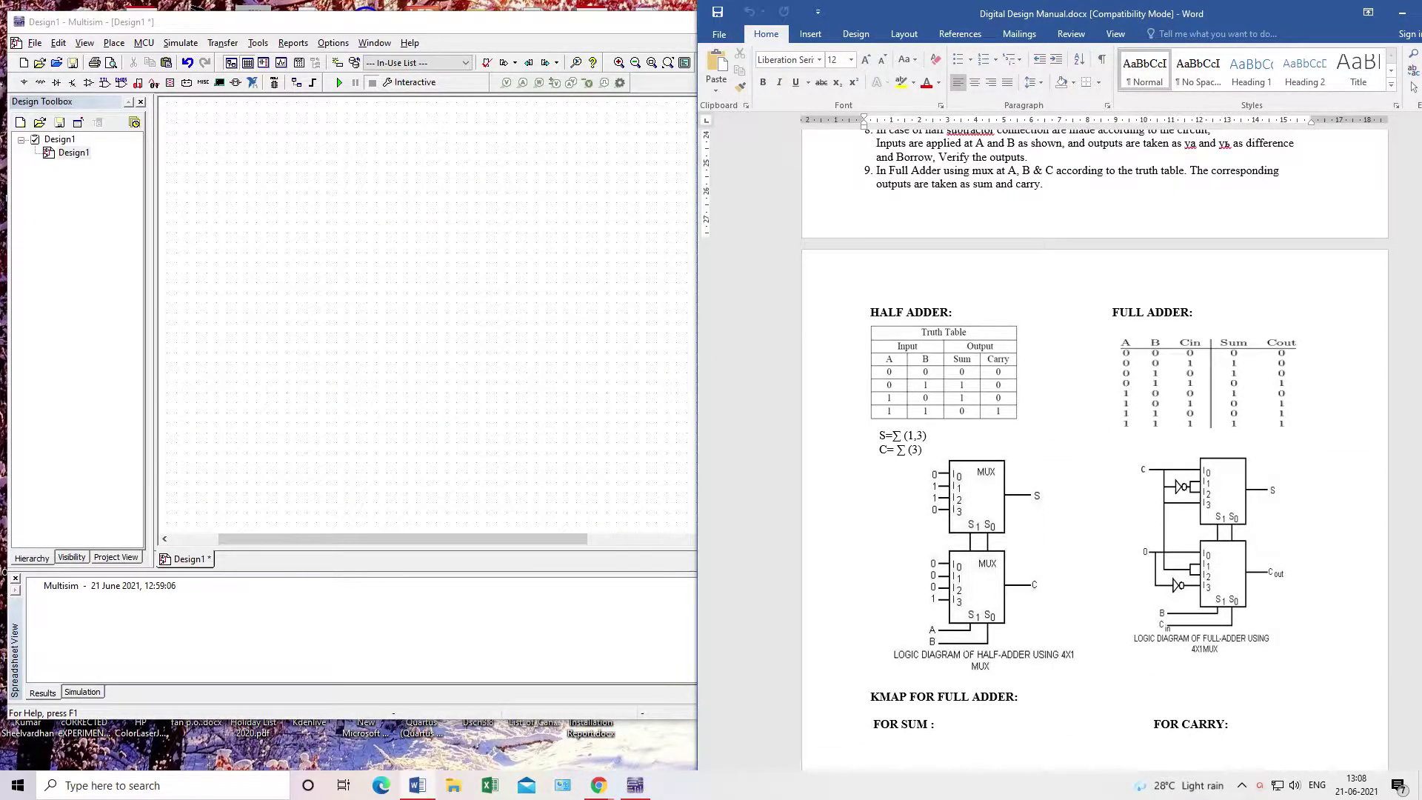
pyautogui.scroll(-3, 1094, 449)
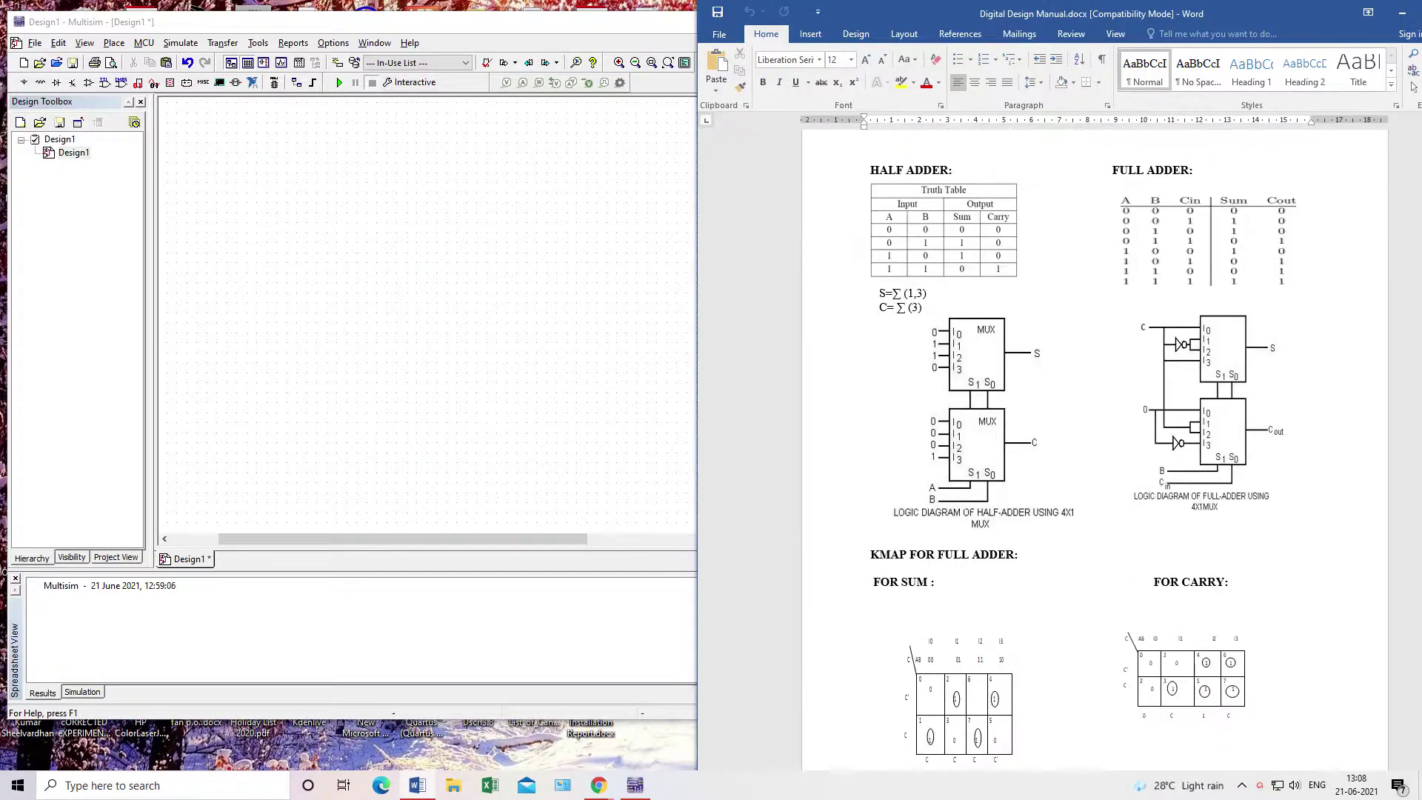
pyautogui.scroll(-1, 1095, 449)
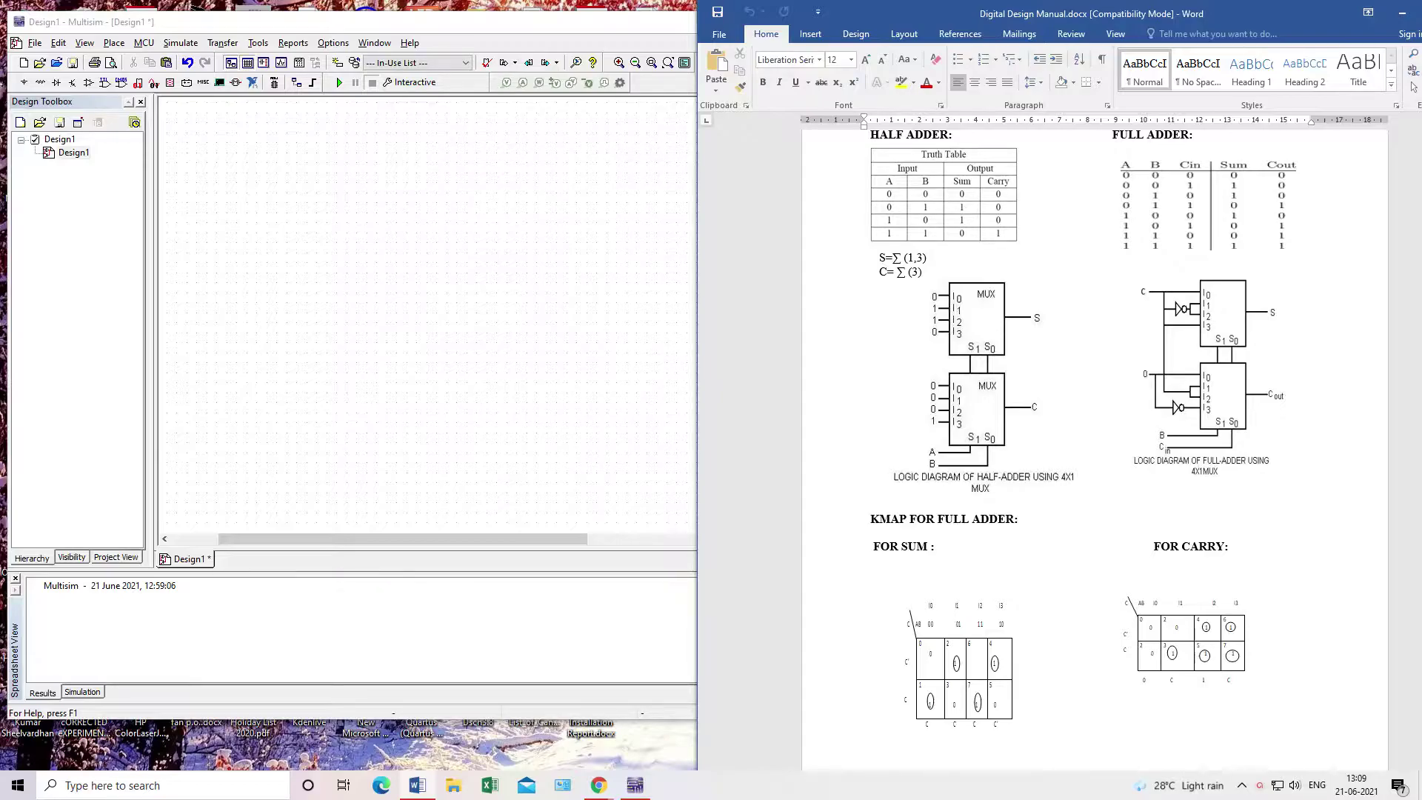
pyautogui.scroll(-4, 1094, 430)
pyautogui.scroll(-3, 1095, 444)
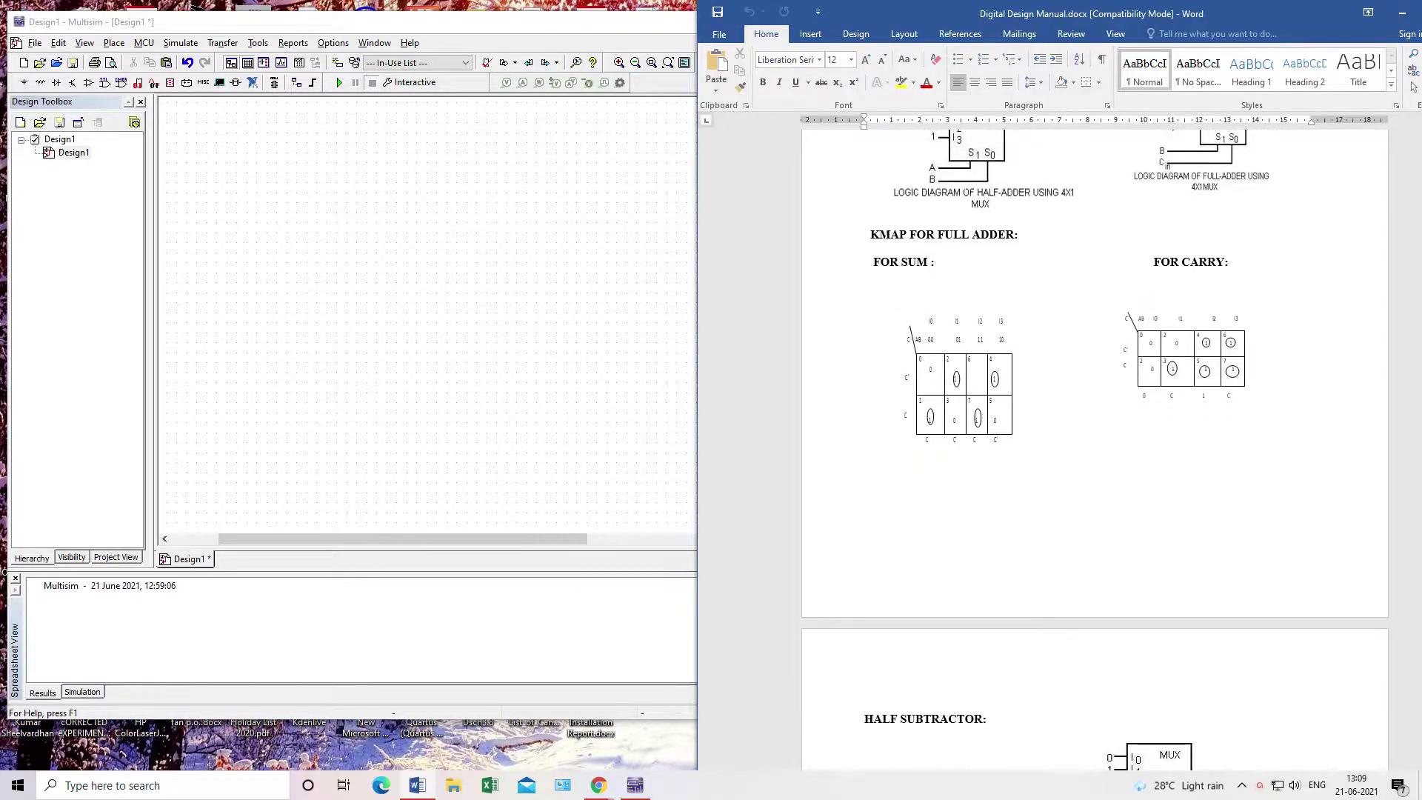
# Maximize the lab manual window and enlarge the document view to 170% at the full-adder K-maps
pyautogui.click(965, 375)
pyautogui.click(863, 480)
pyautogui.moveTo(1273, 13); pyautogui.dragTo(1173, 24)
pyautogui.click(1336, 24)
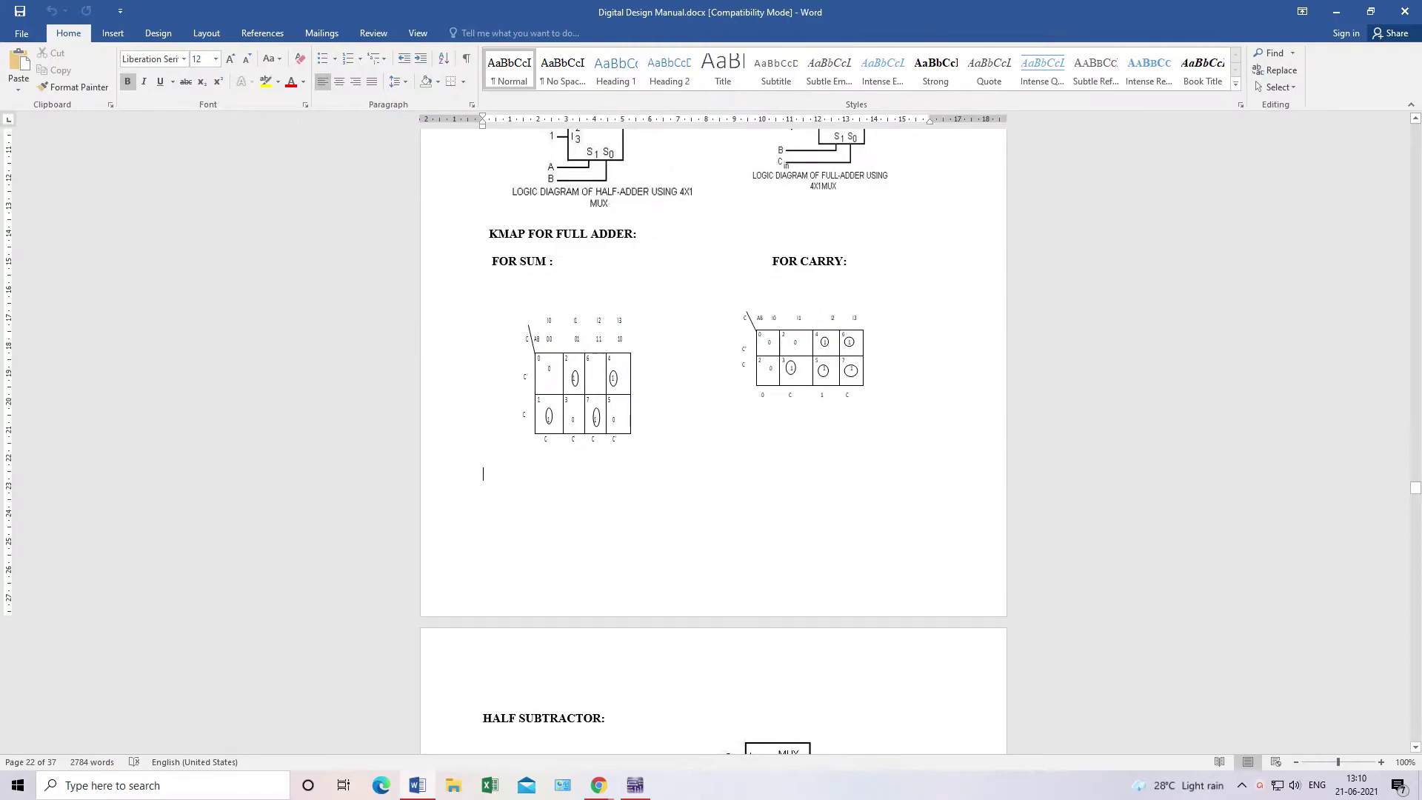
pyautogui.keyDown('ctrl'); pyautogui.scroll(7, 713, 442); pyautogui.keyUp('ctrl')
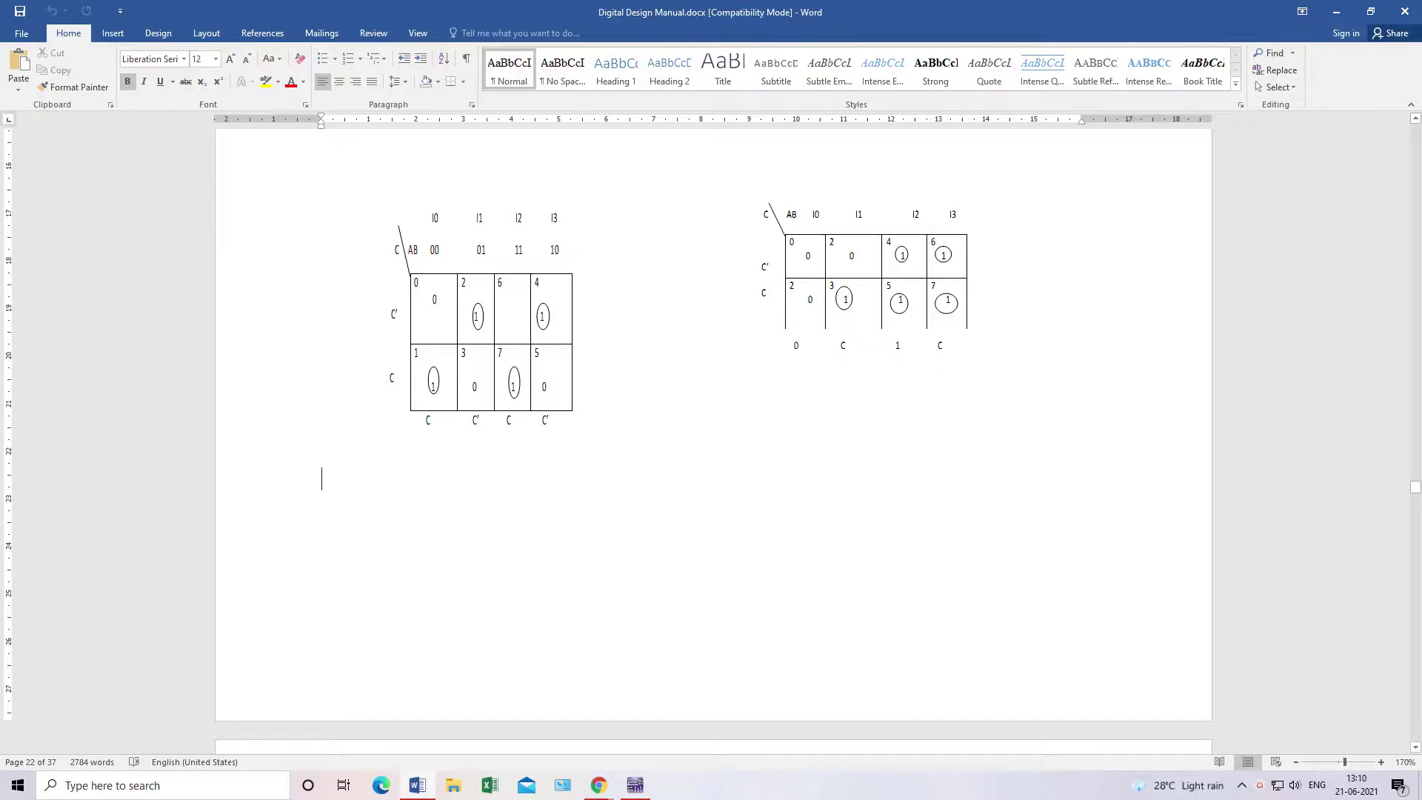
# Compare the half-adder and full-adder truth tables and 4x1 MUX logic diagrams with the full-adder K-maps
pyautogui.scroll(5, 711, 436)
pyautogui.scroll(6, 711, 437)
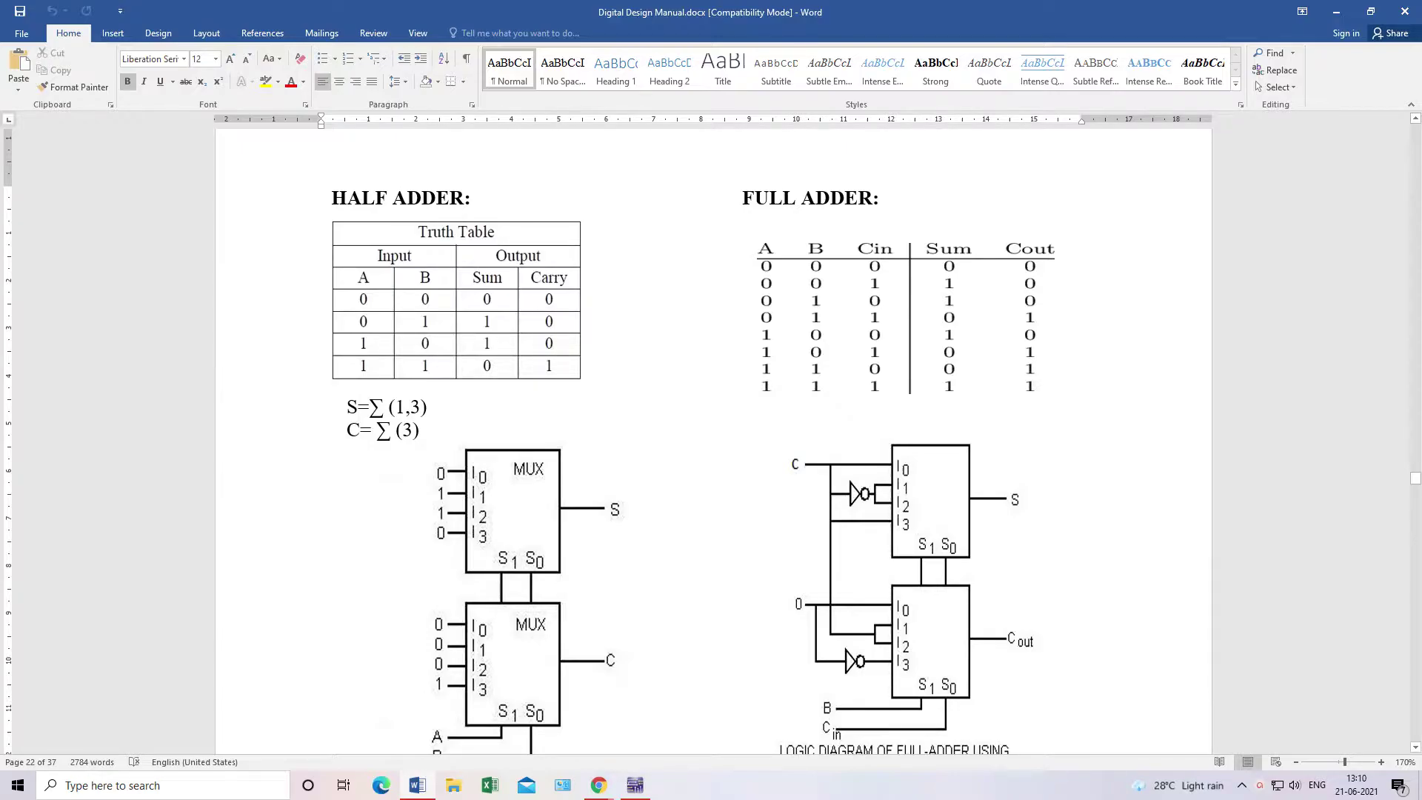
pyautogui.scroll(-10, 710, 437)
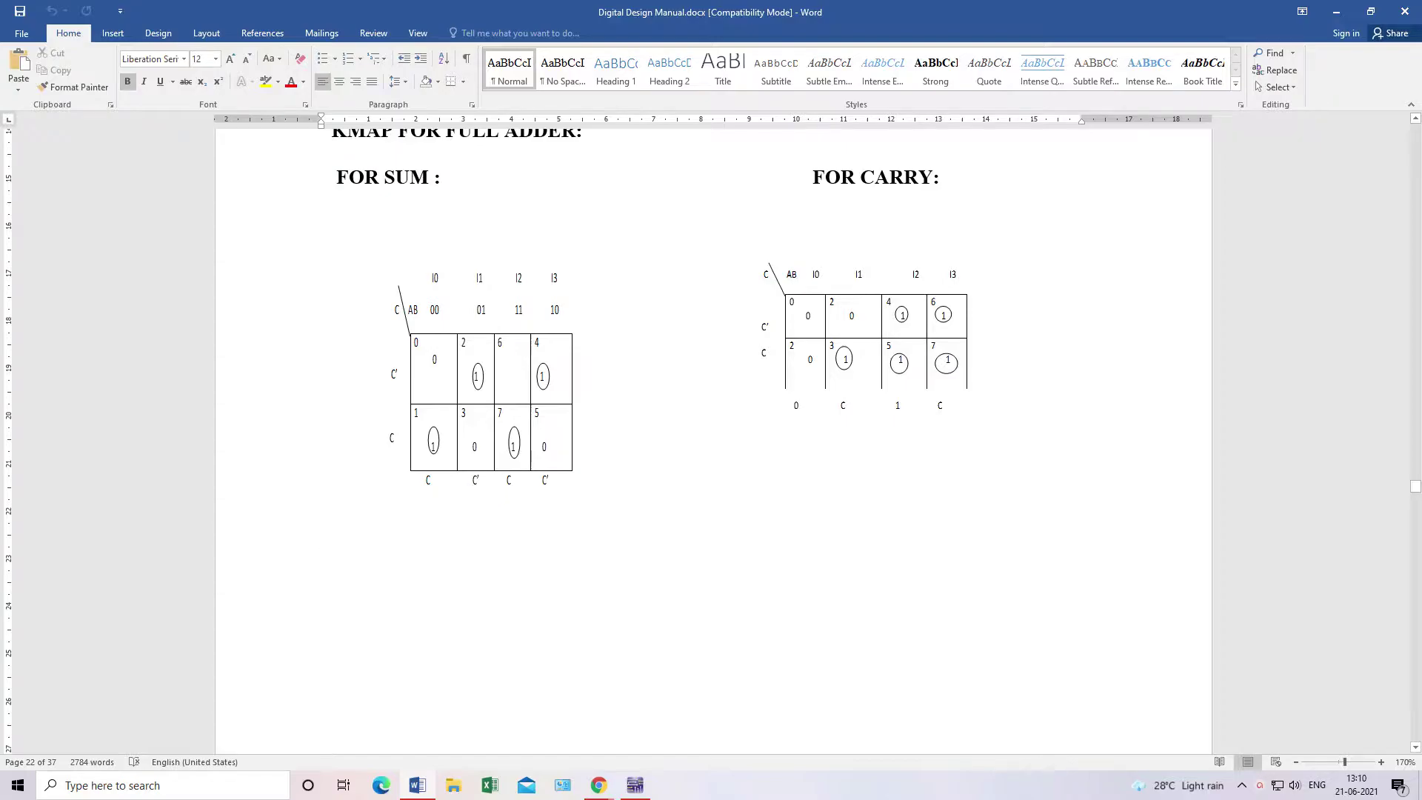
pyautogui.scroll(10, 712, 442)
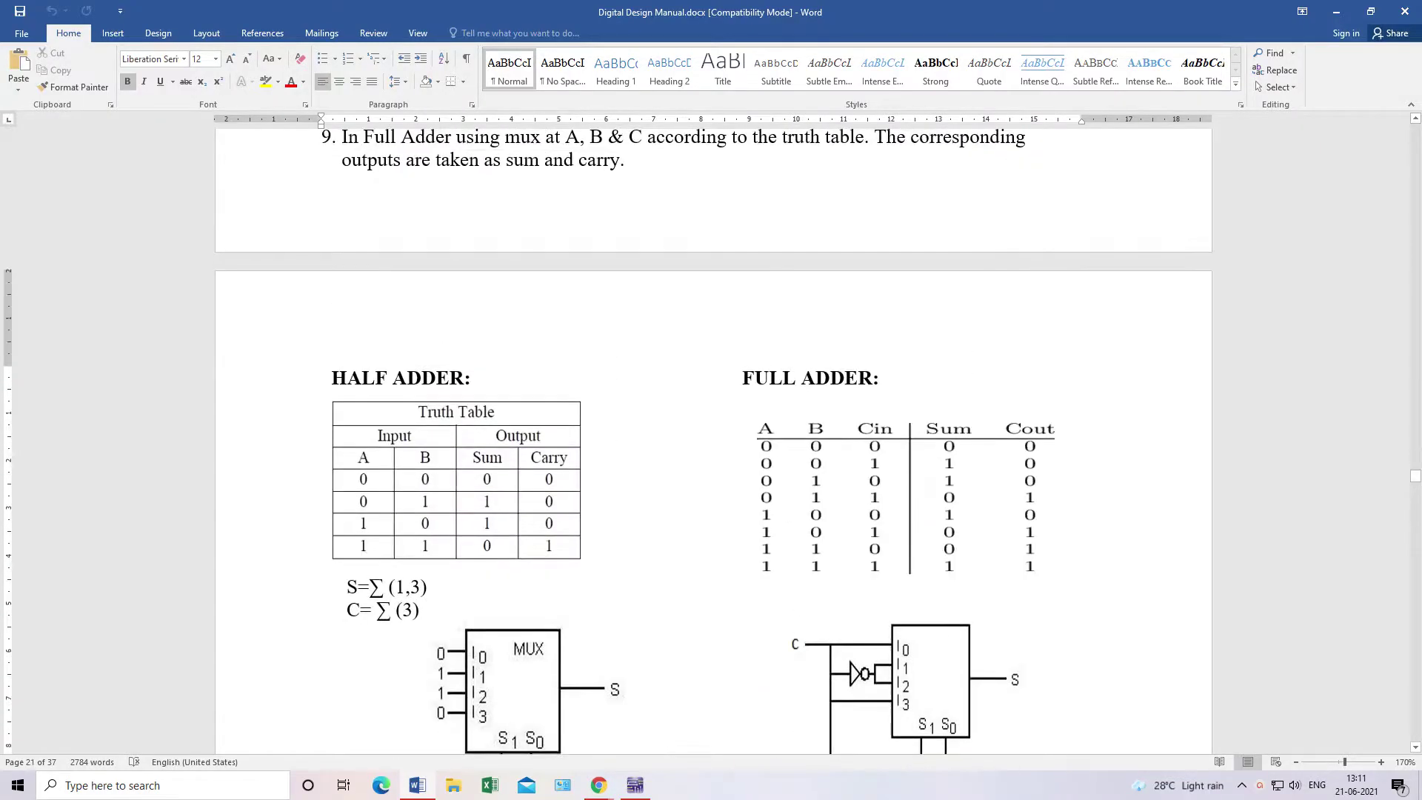
pyautogui.click(905, 496)
pyautogui.scroll(-6, 905, 497)
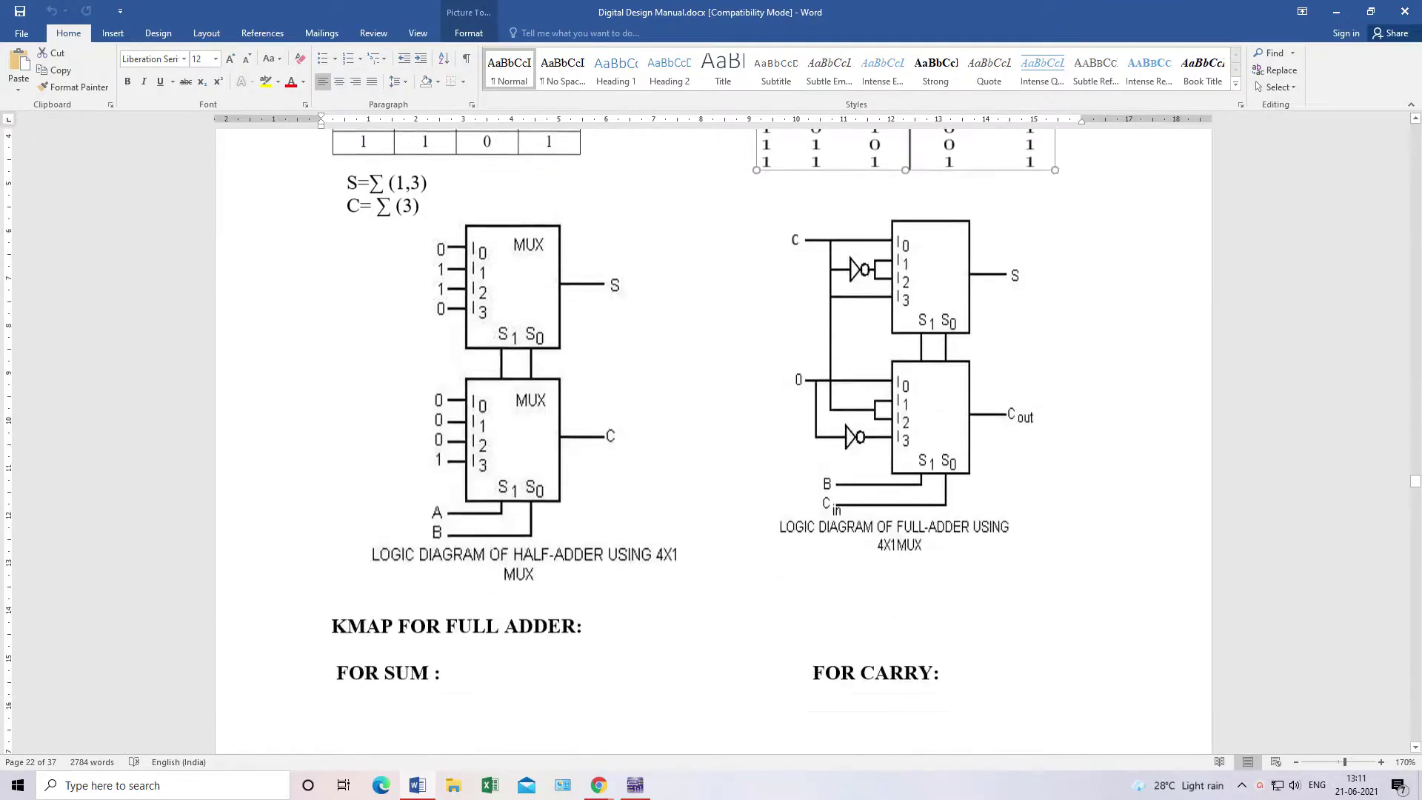
pyautogui.scroll(-3, 712, 442)
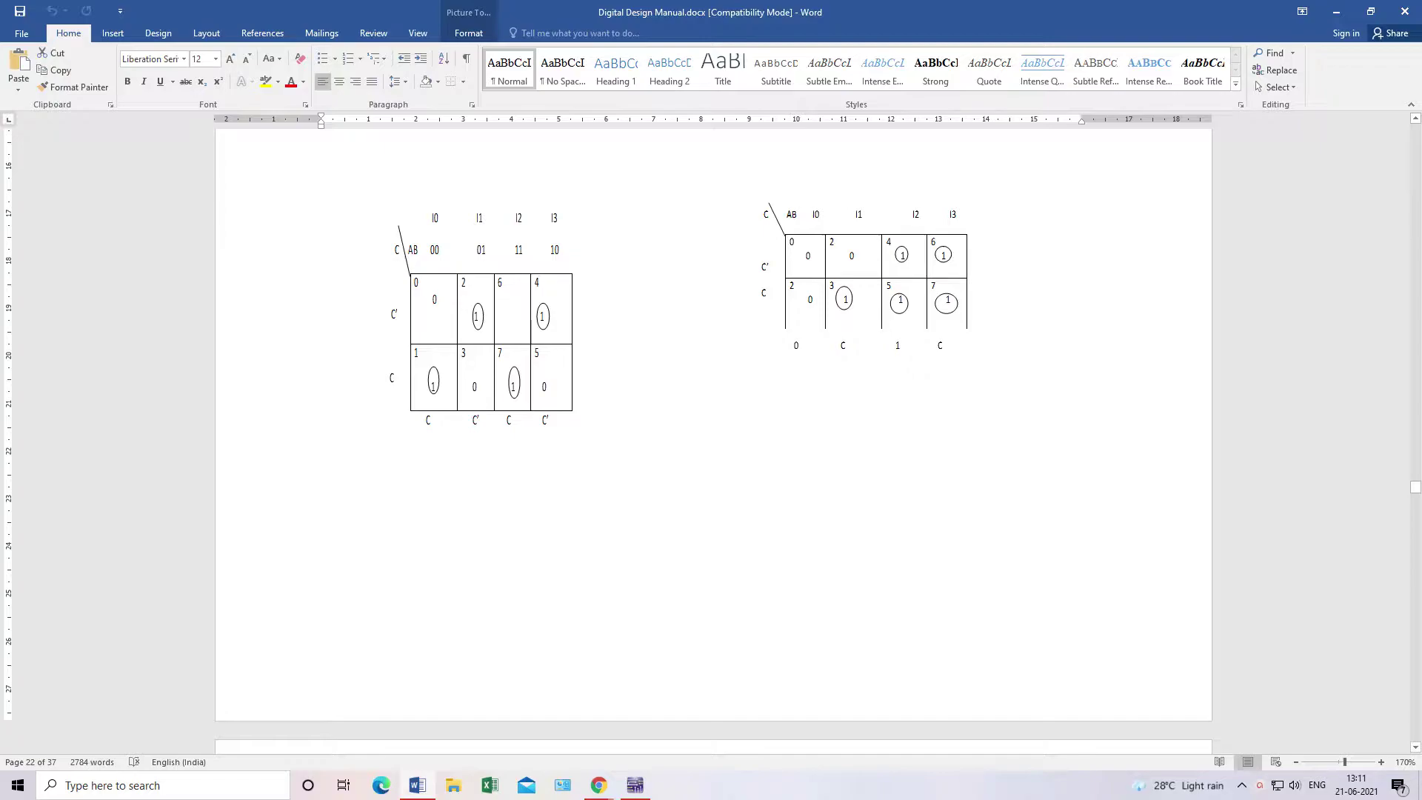
pyautogui.scroll(12, 712, 437)
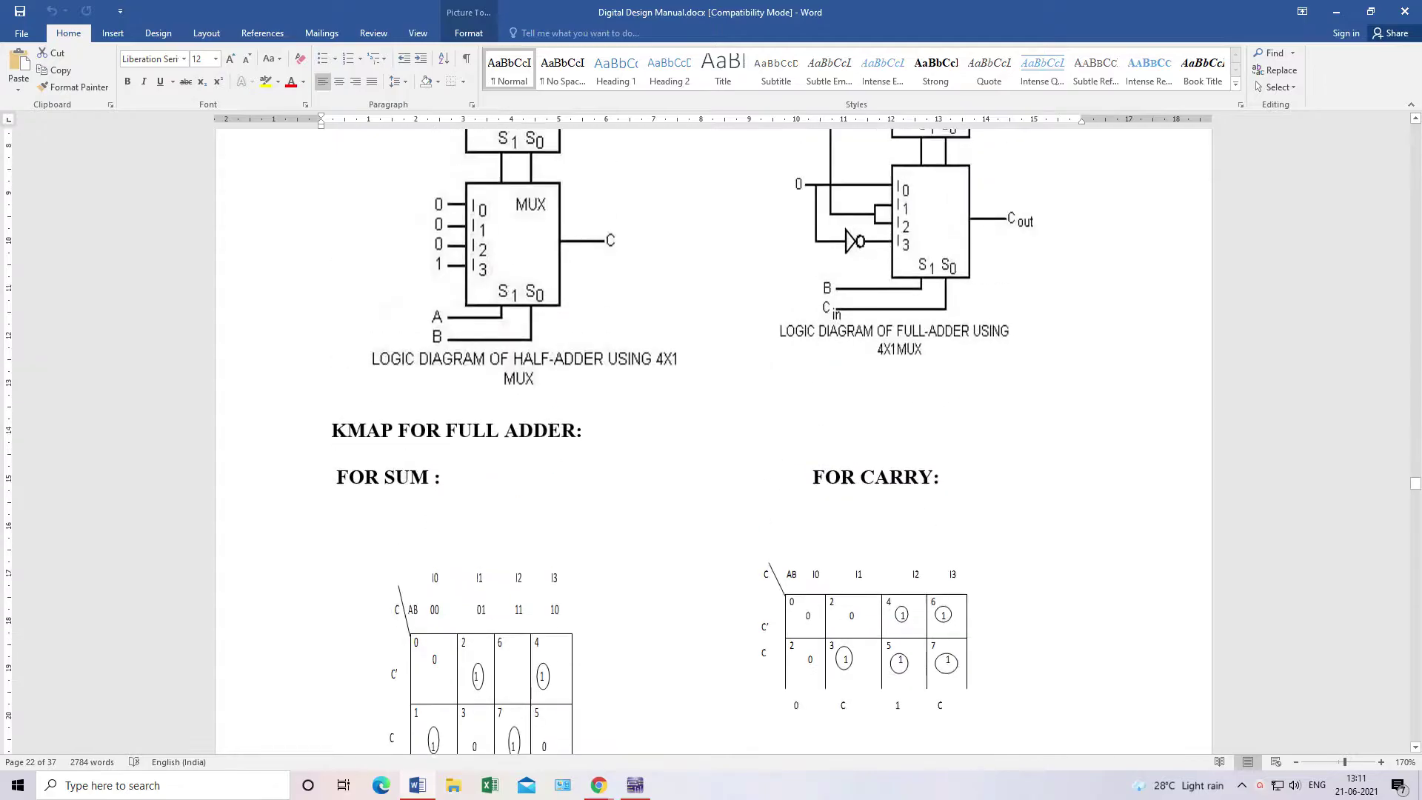
pyautogui.scroll(-12, 712, 437)
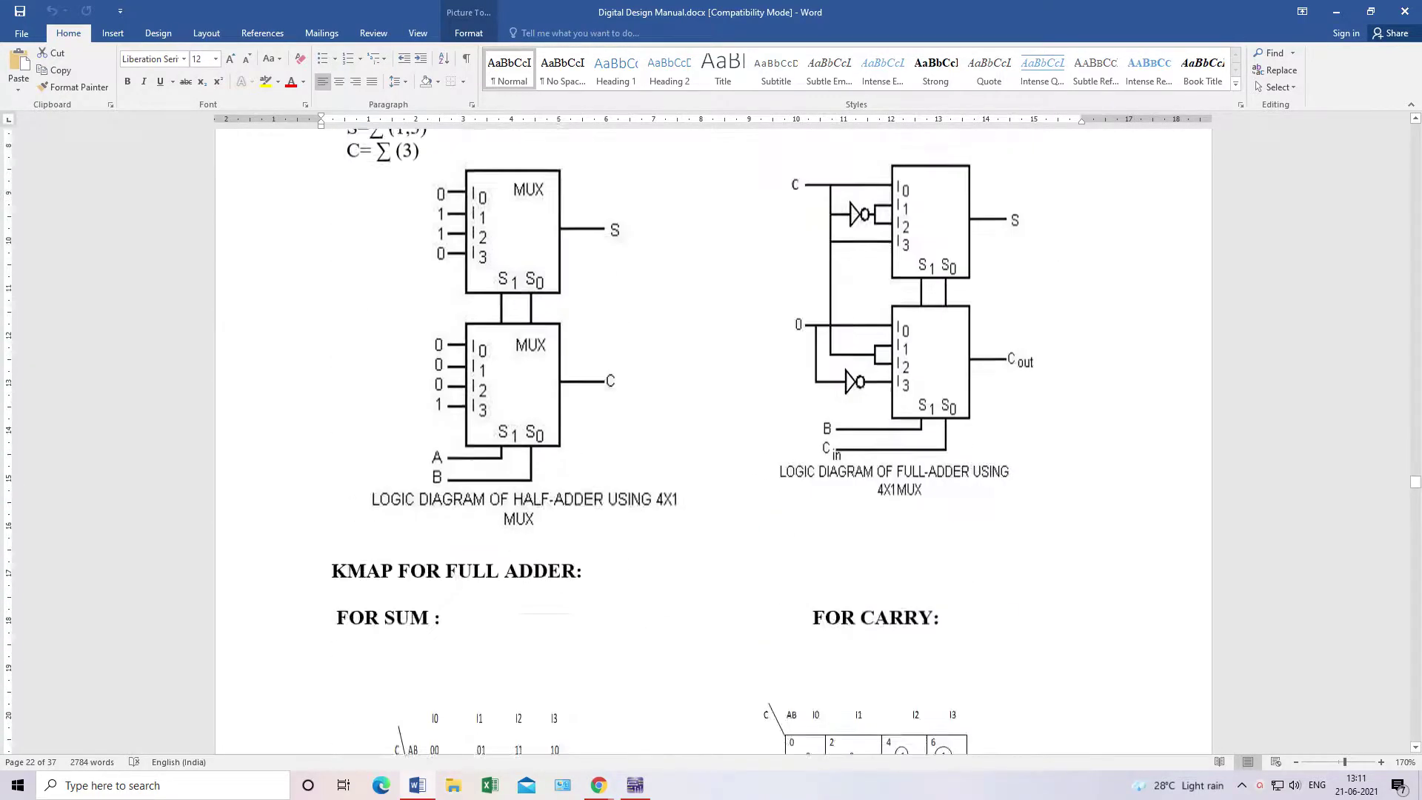
pyautogui.scroll(2, 712, 437)
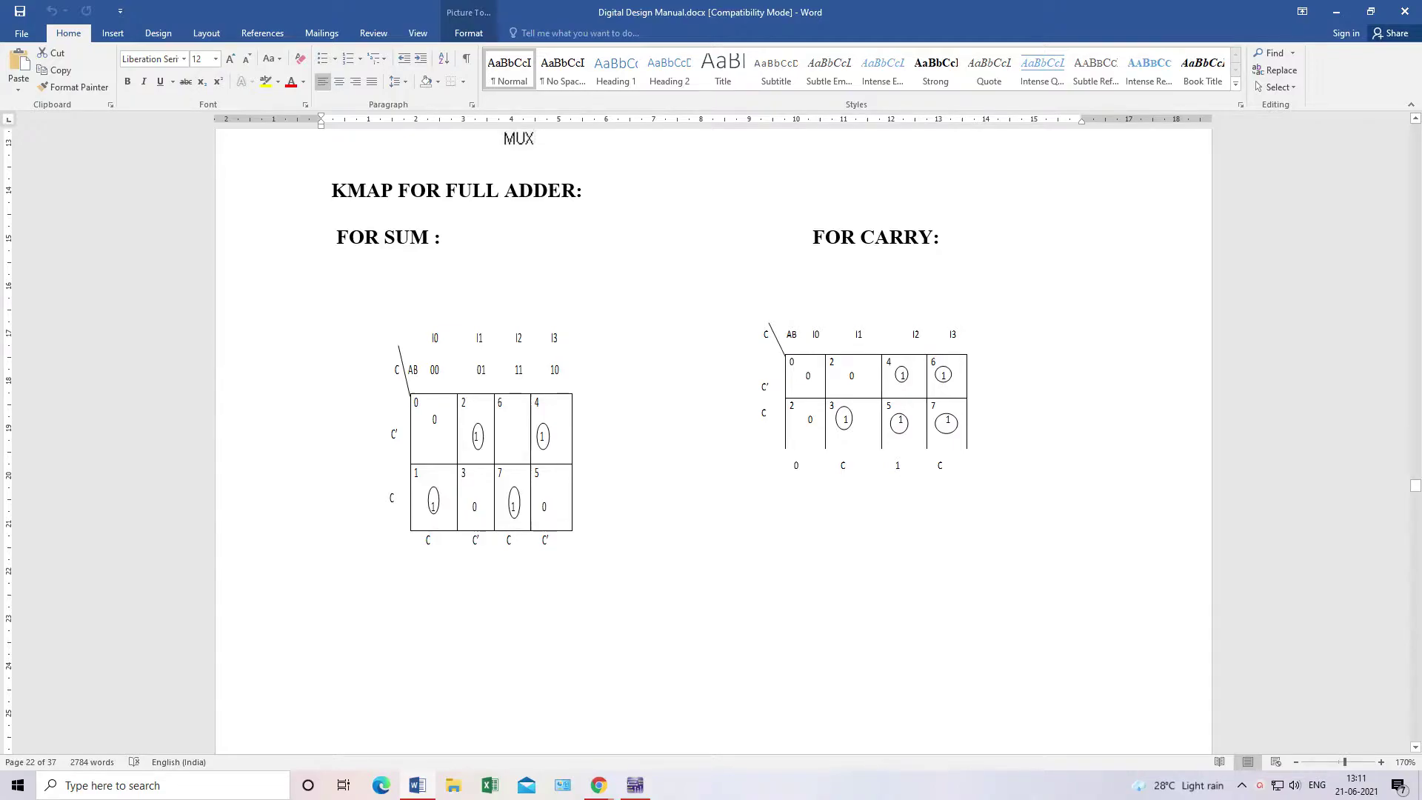
# Examine the K-map for the full adder's sum and the K-map for its carry
pyautogui.click(530, 503)
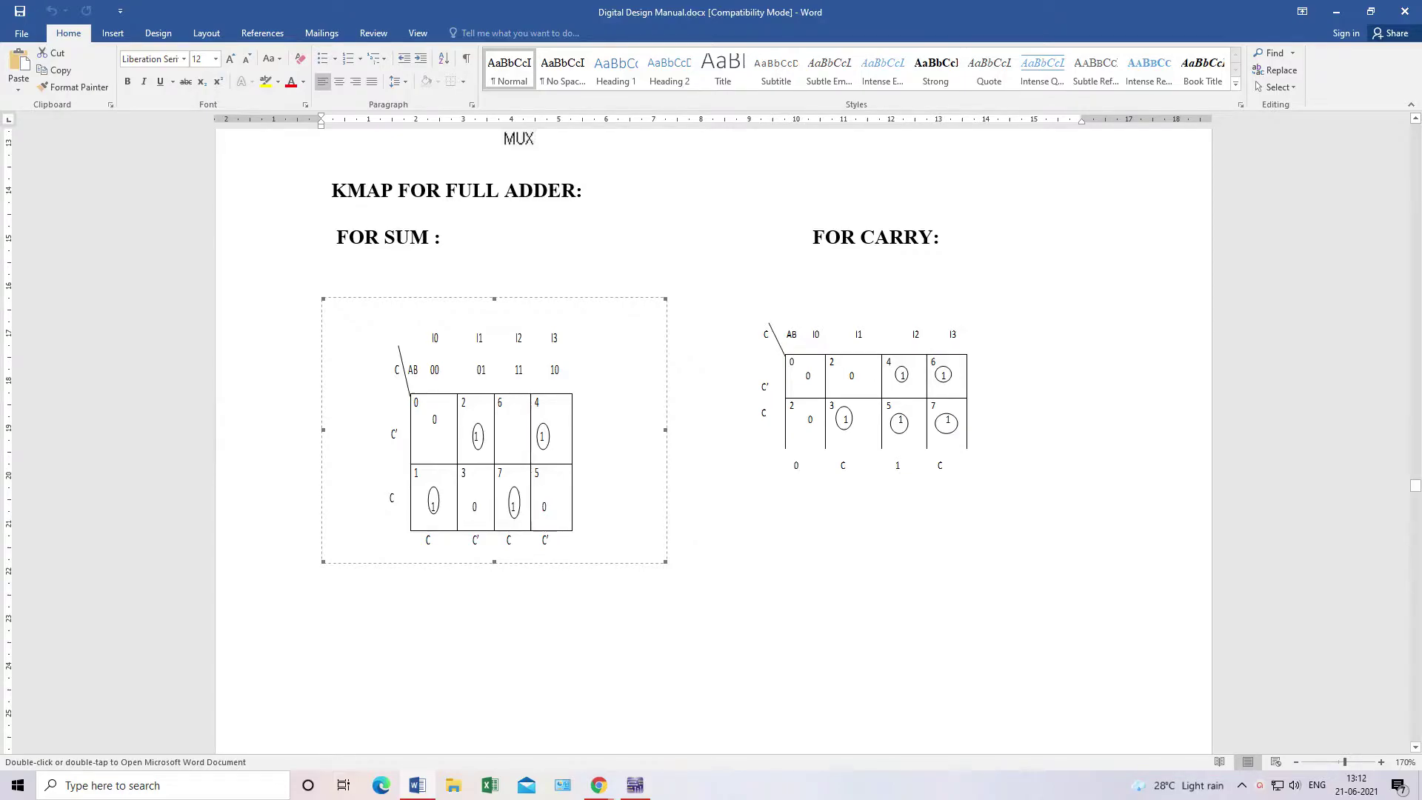
pyautogui.click(321, 598)
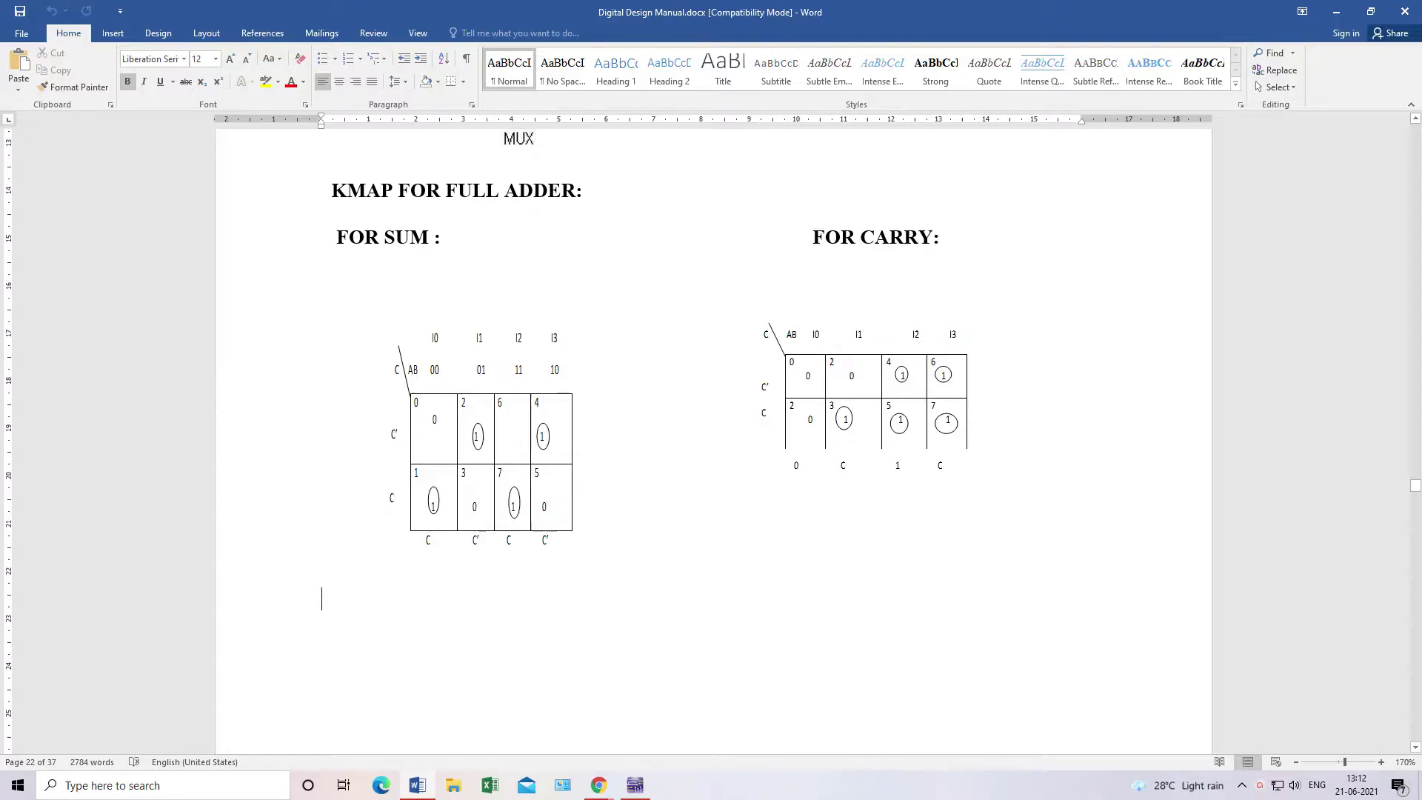
pyautogui.click(494, 429)
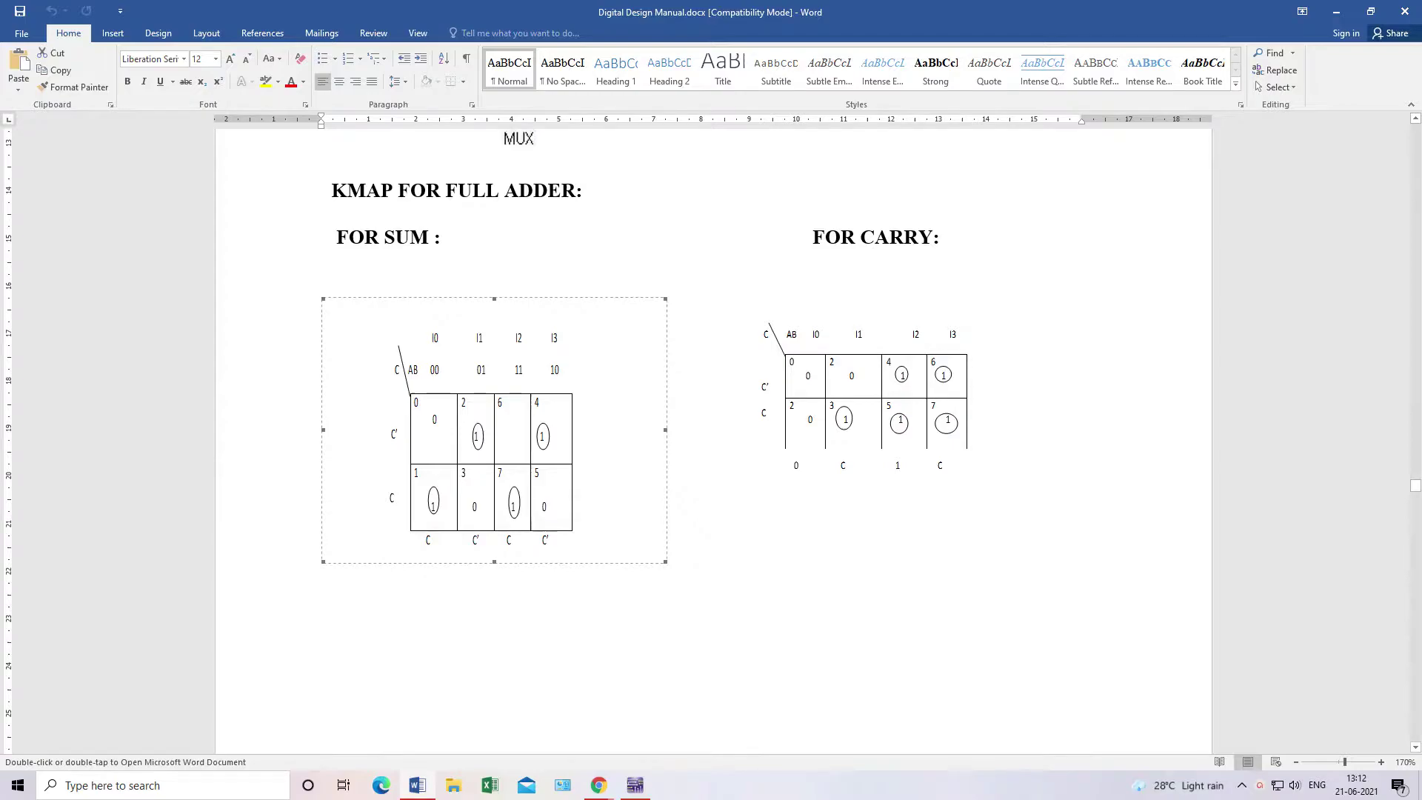
pyautogui.click(877, 406)
pyautogui.click(494, 429)
pyautogui.click(876, 400)
# Check the multiplexer inputs in the full-adder logic diagram against the expressions under the sum and carry K-maps
pyautogui.scroll(5, 876, 399)
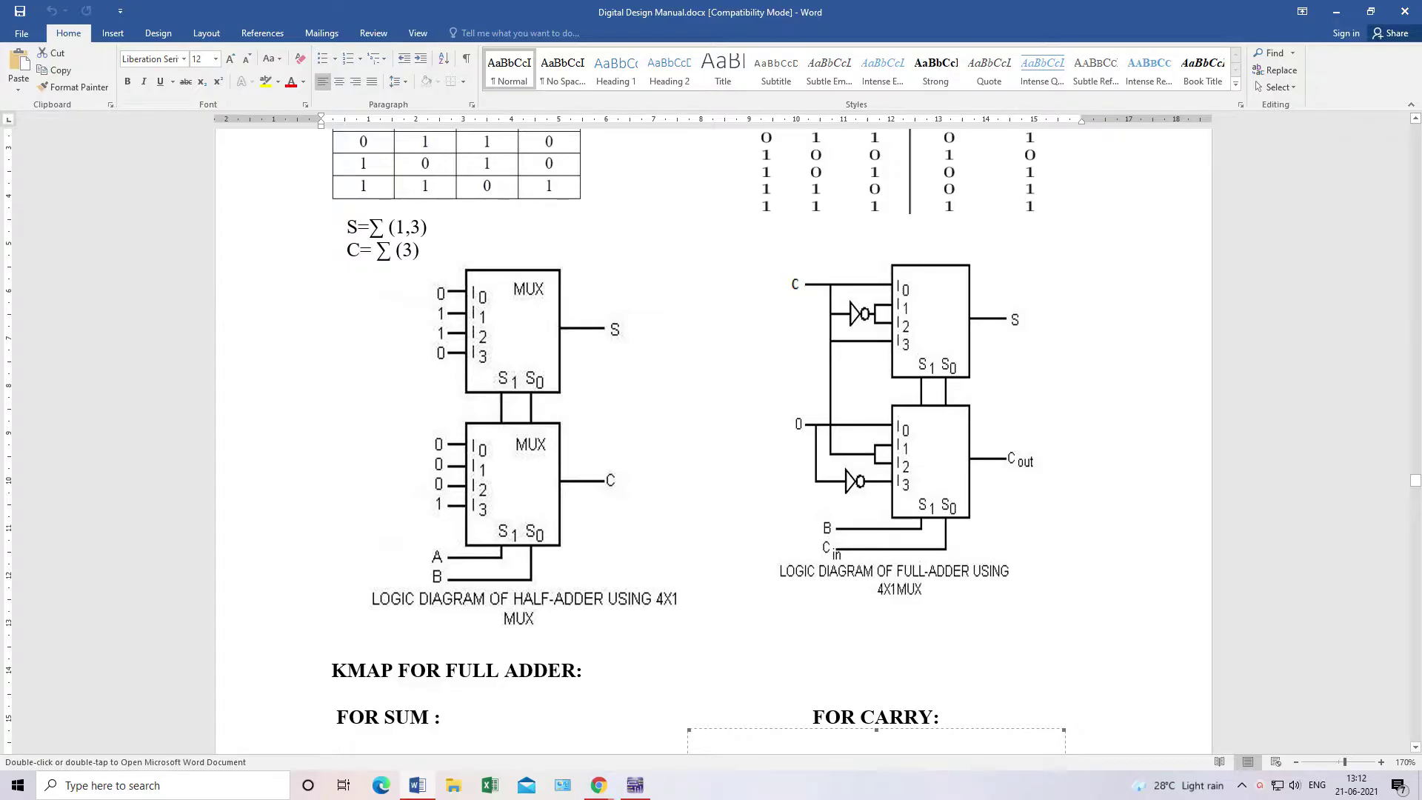
pyautogui.scroll(-9, 711, 437)
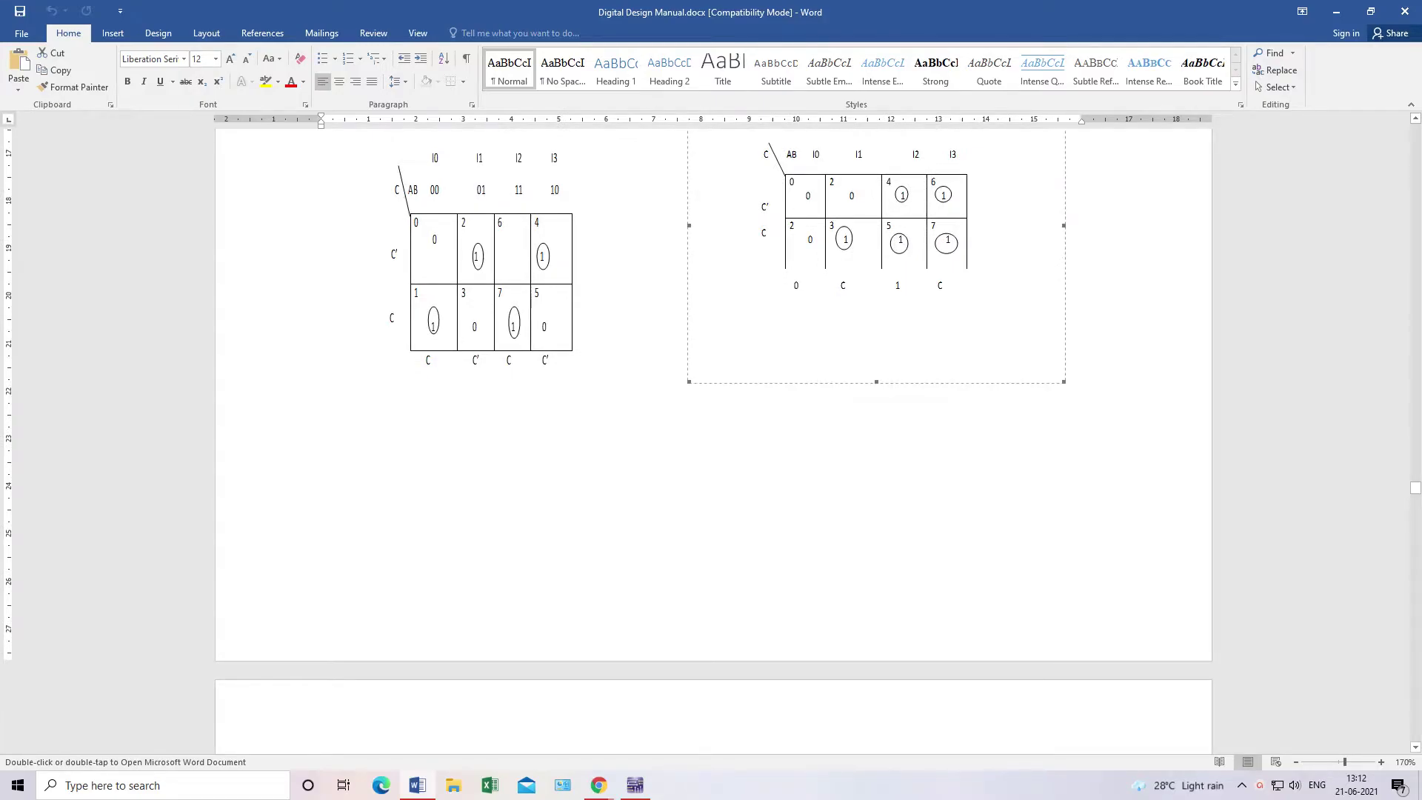
pyautogui.click(493, 252)
pyautogui.scroll(1, 713, 437)
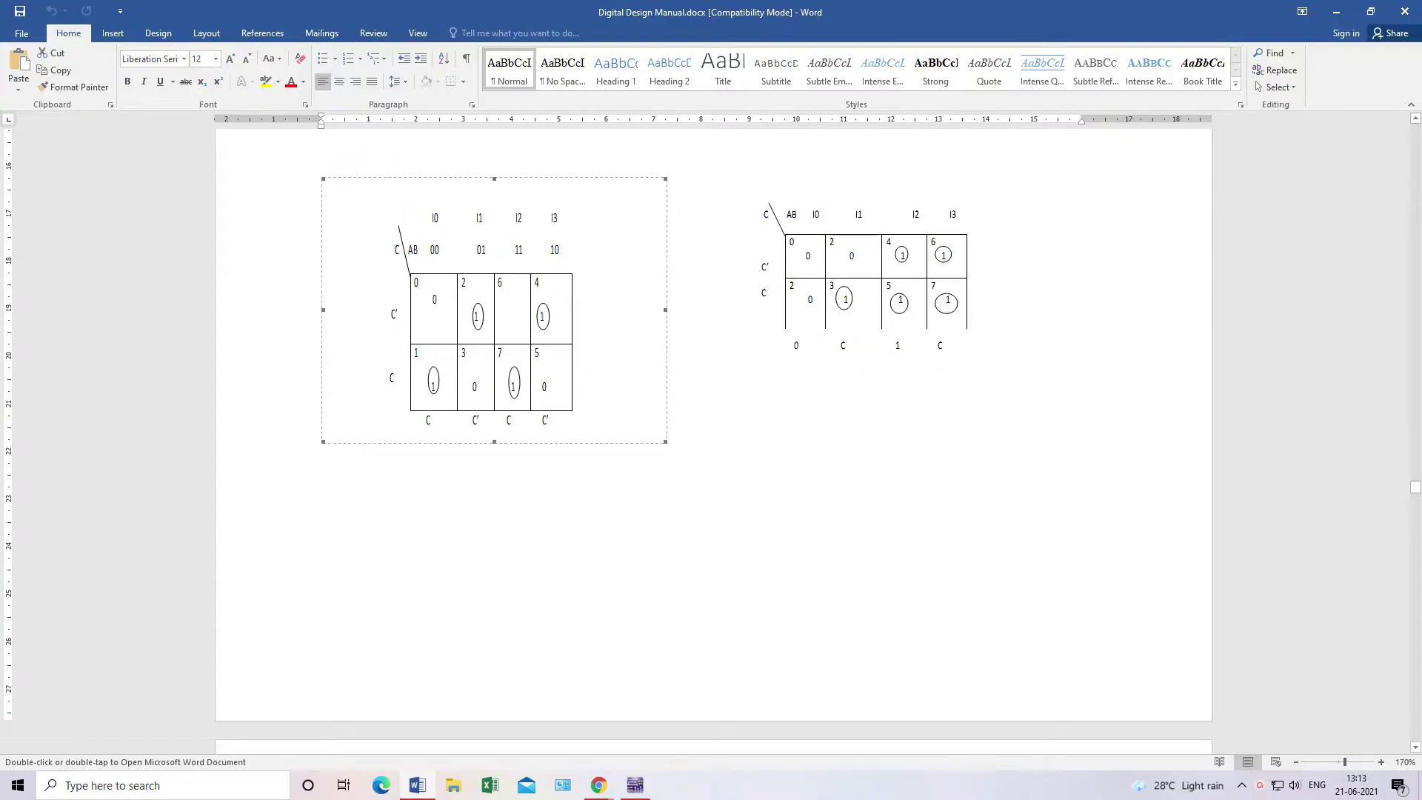
pyautogui.scroll(5, 713, 441)
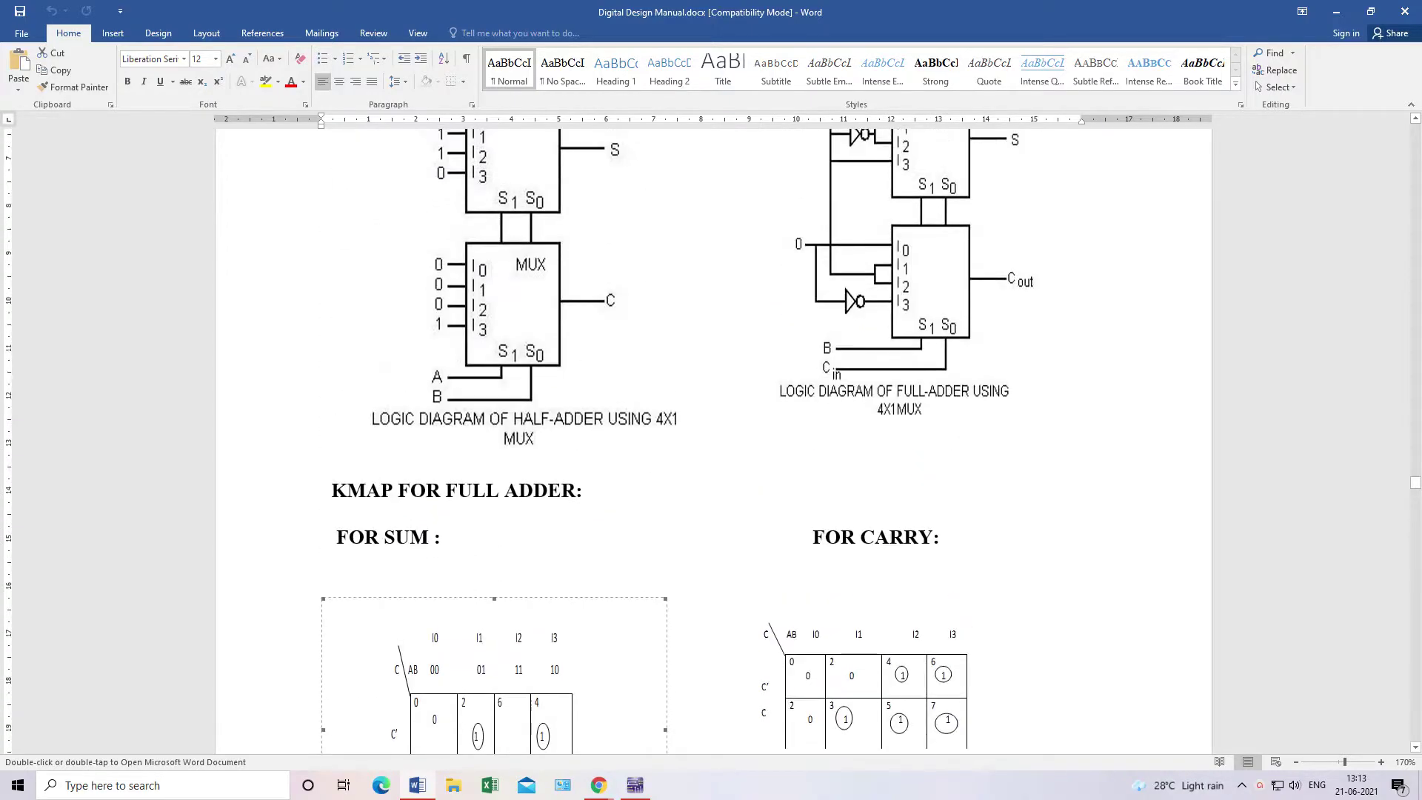
pyautogui.scroll(1, 713, 440)
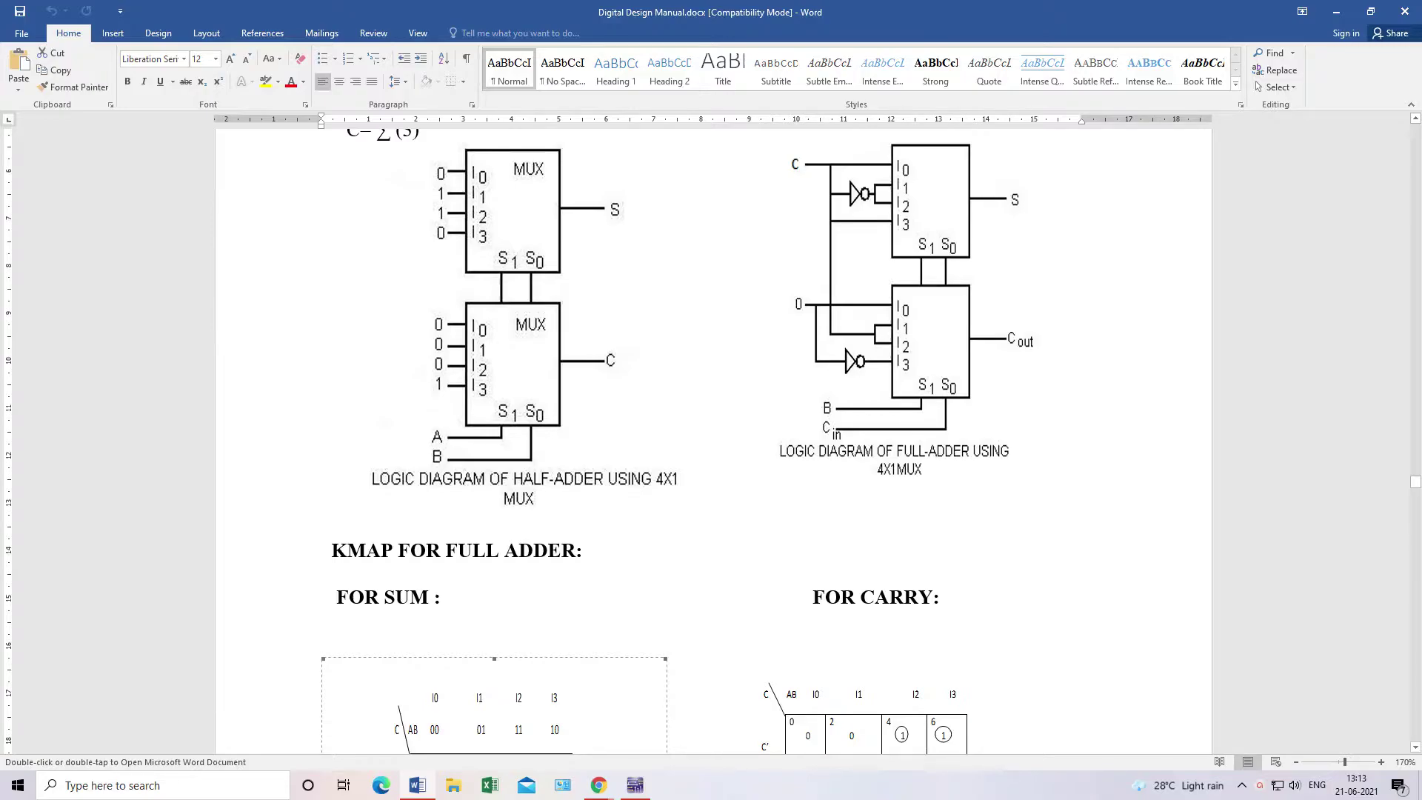
pyautogui.scroll(-5, 713, 437)
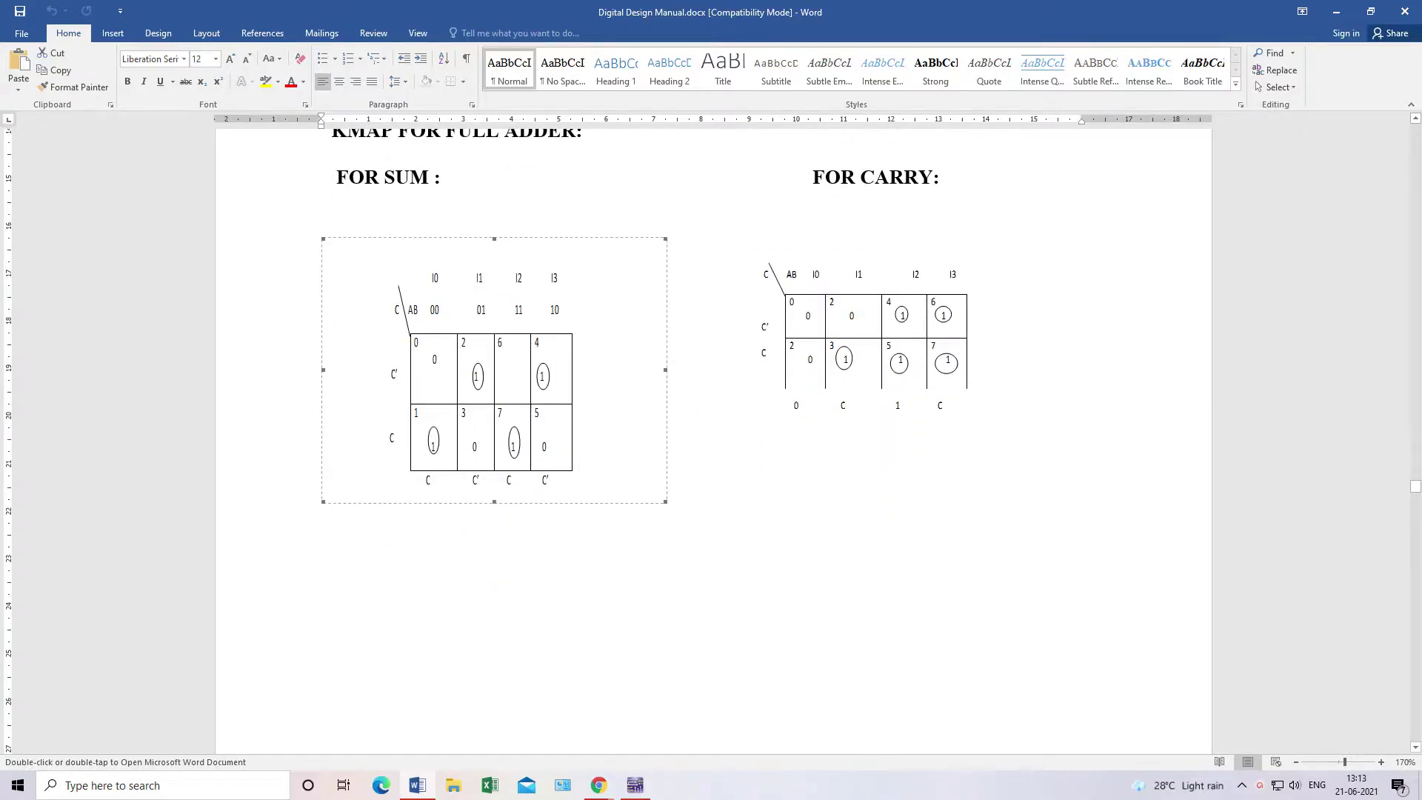
pyautogui.scroll(10, 713, 437)
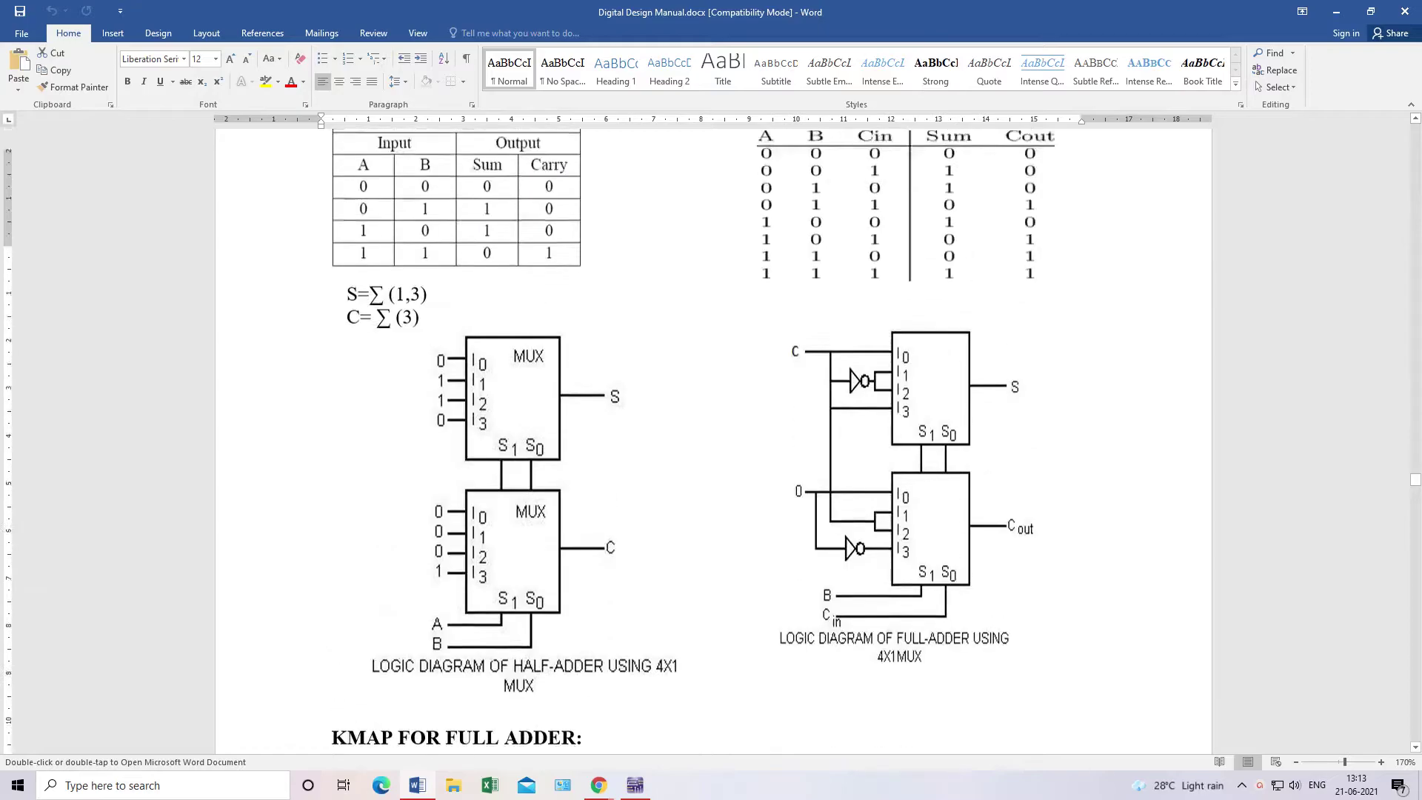
pyautogui.scroll(-3, 713, 436)
pyautogui.scroll(-2, 713, 436)
pyautogui.scroll(2, 713, 437)
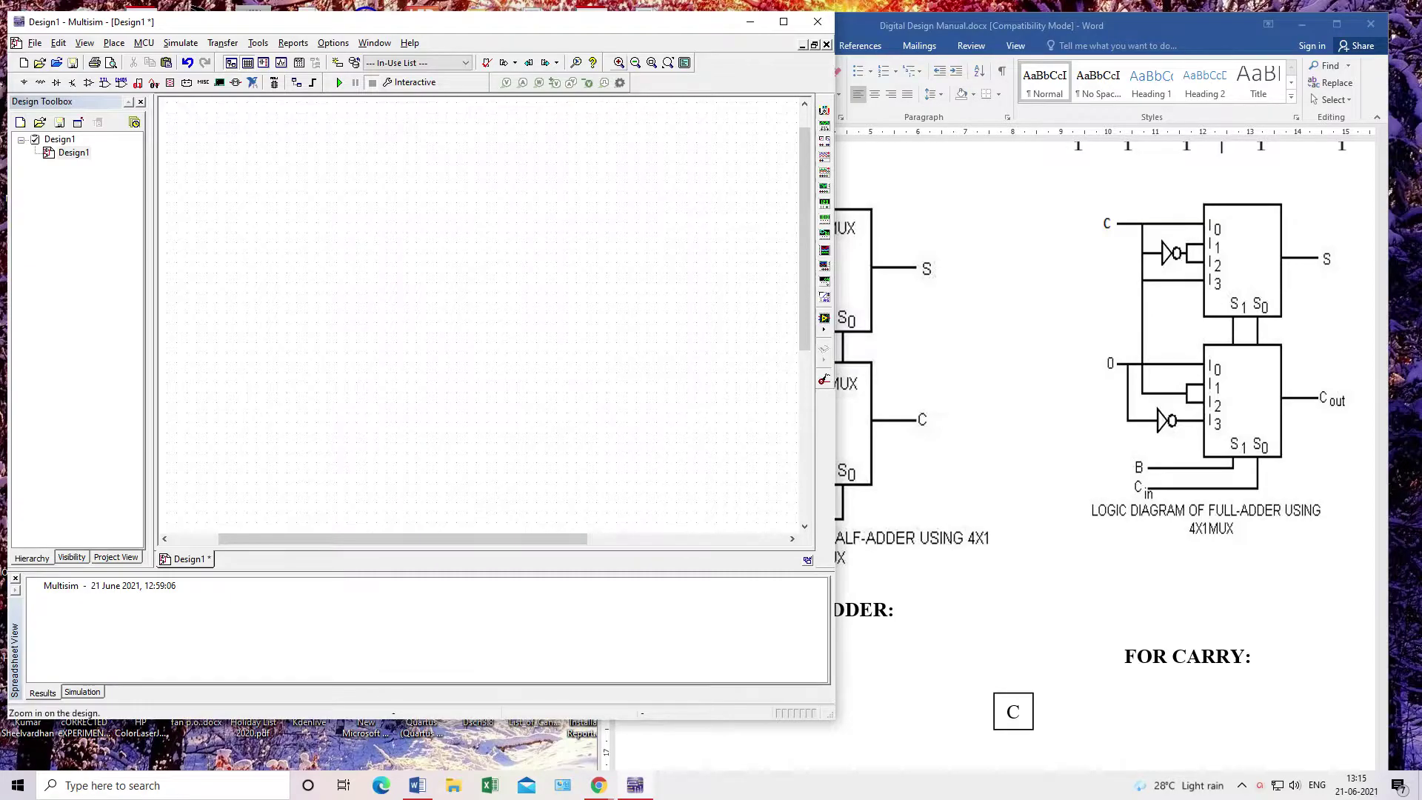
# Switch to Multisim and place a 74153N data selector/multiplexer on the empty Design1 schematic
pyautogui.click(1137, 656)
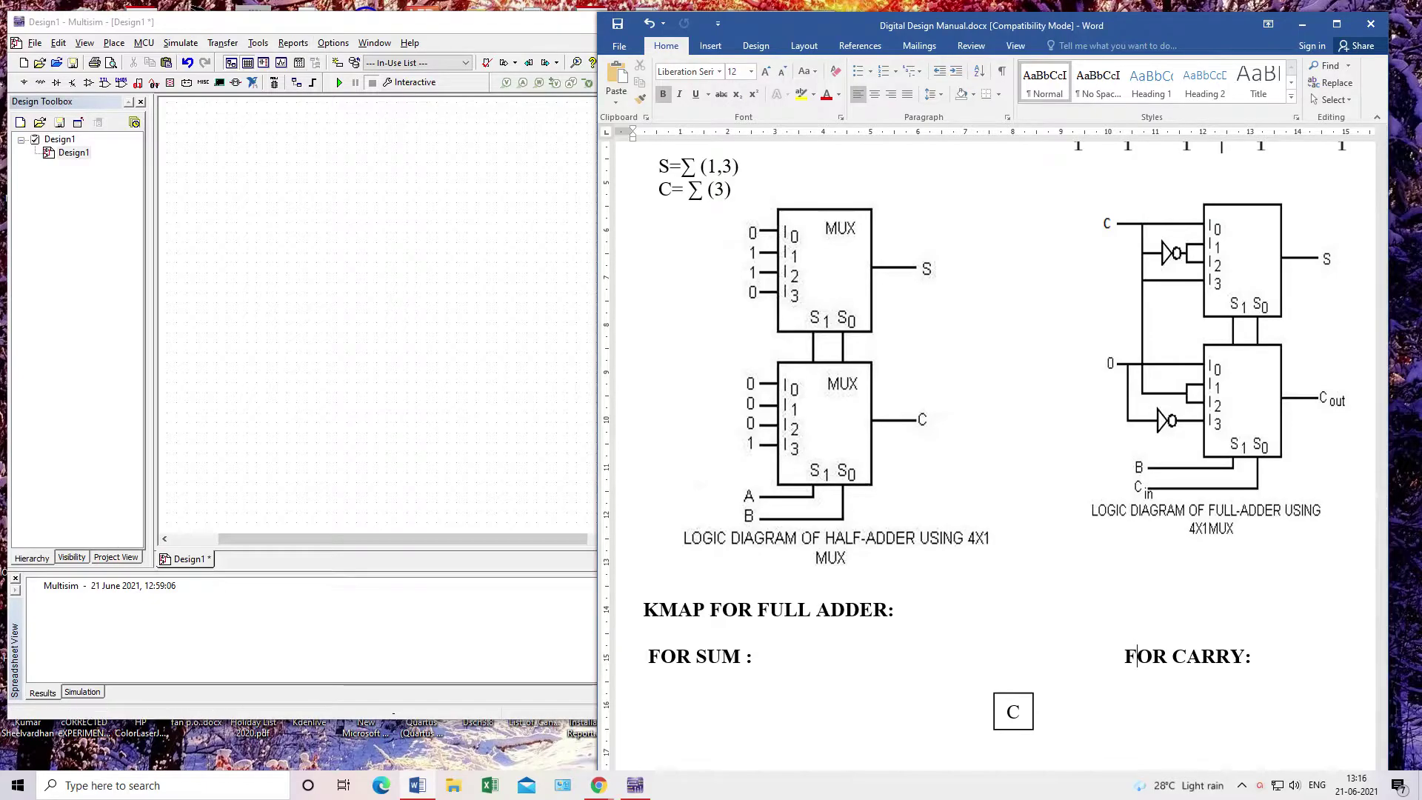
pyautogui.click(115, 43)
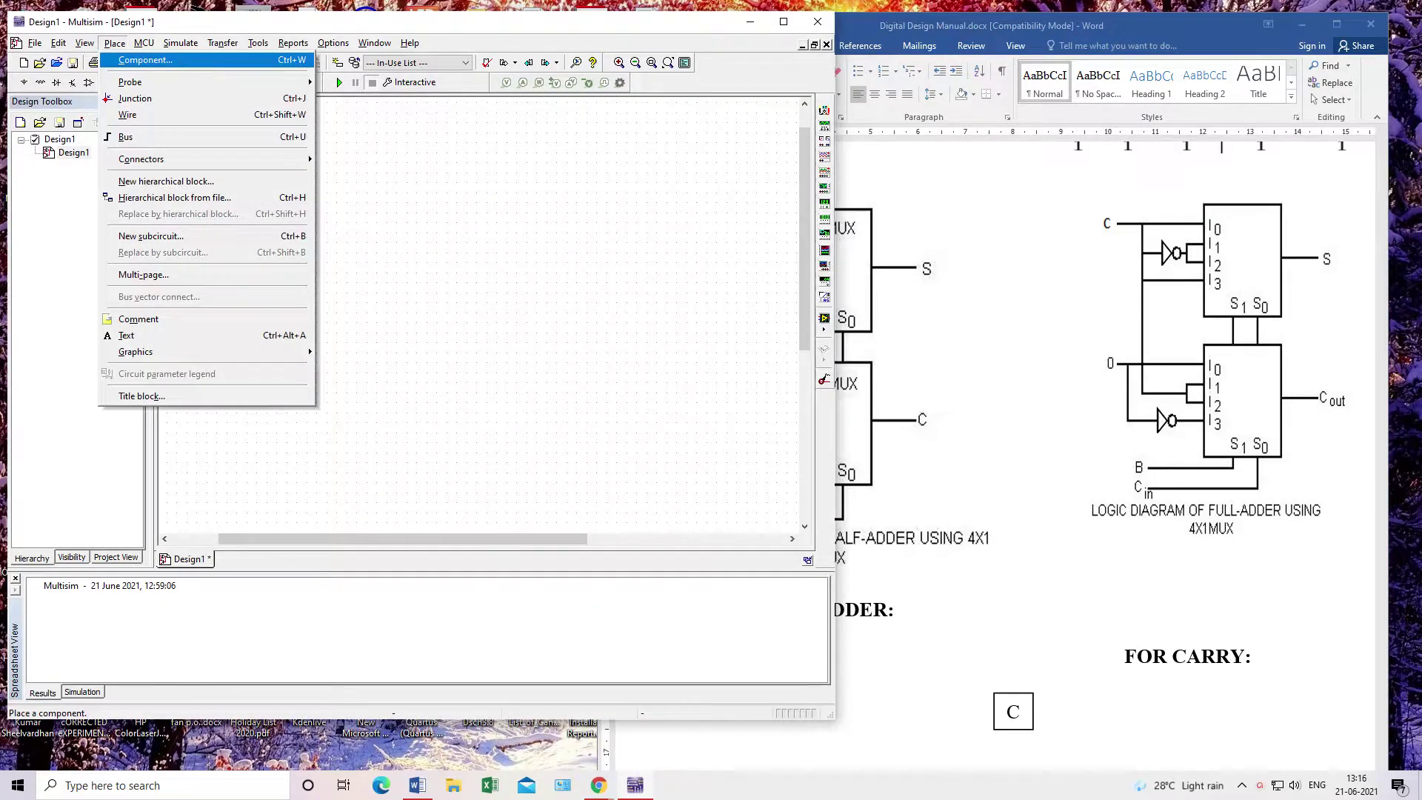
pyautogui.press('Return')
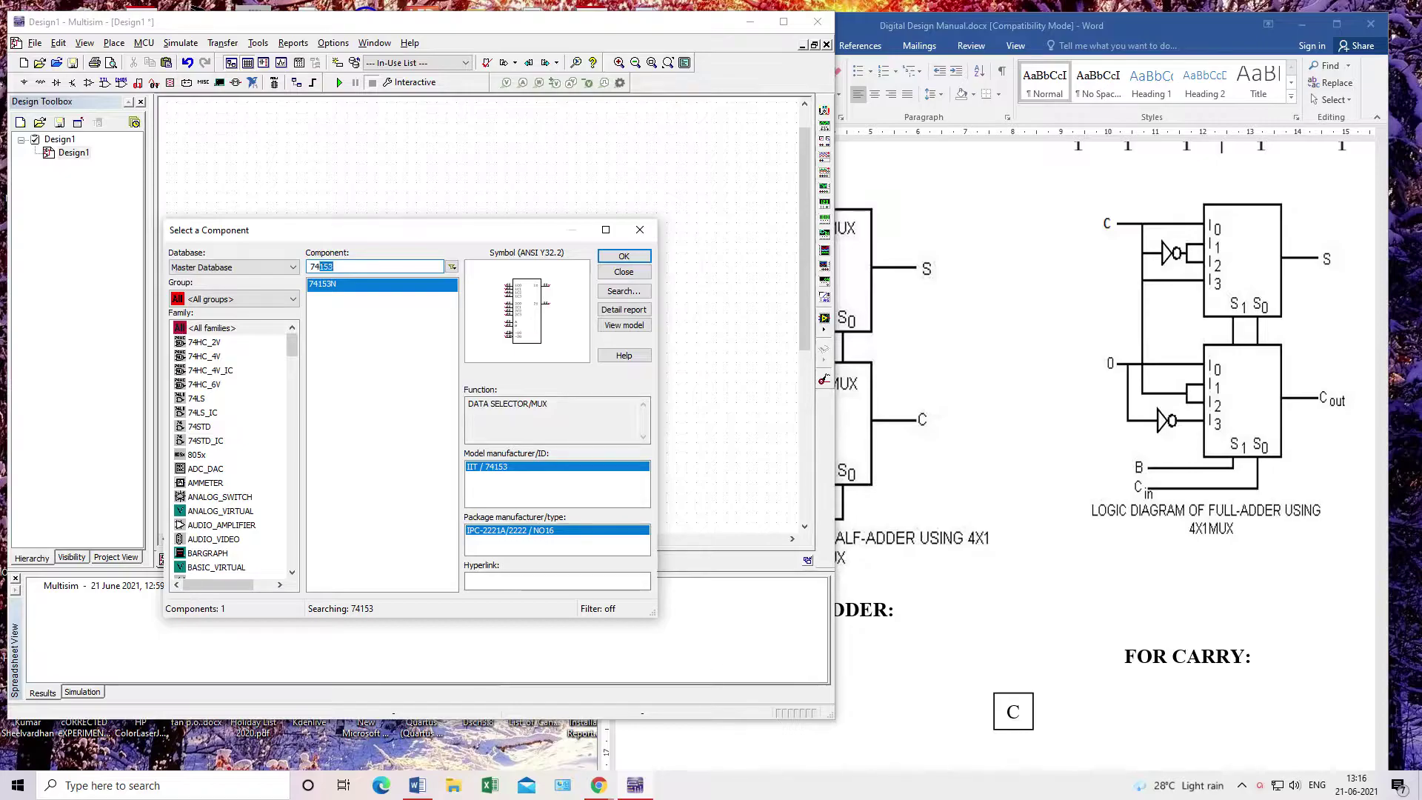
pyautogui.write('74153')
pyautogui.press('Return')
pyautogui.click(476, 296)
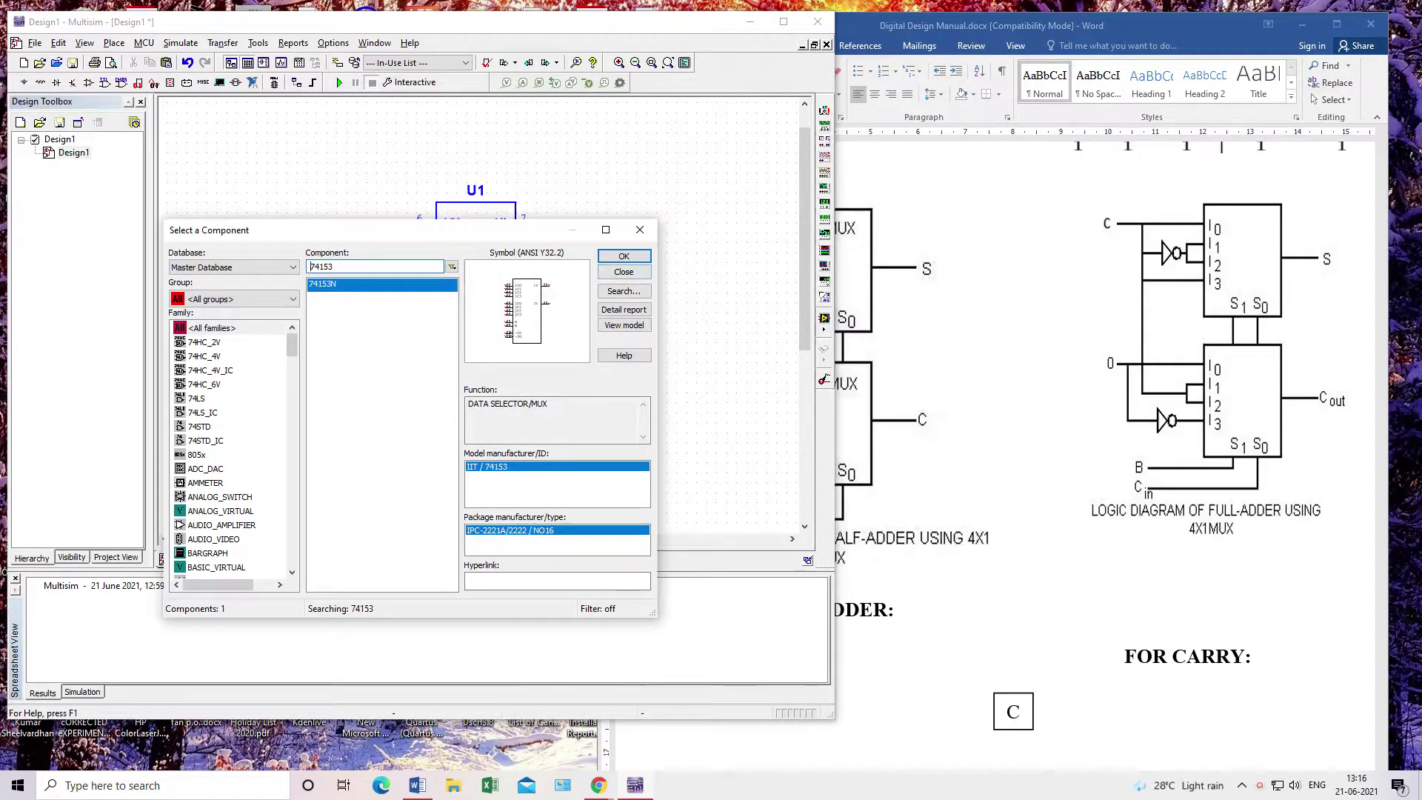
pyautogui.moveTo(335, 266); pyautogui.dragTo(296, 267)
pyautogui.write('switch')
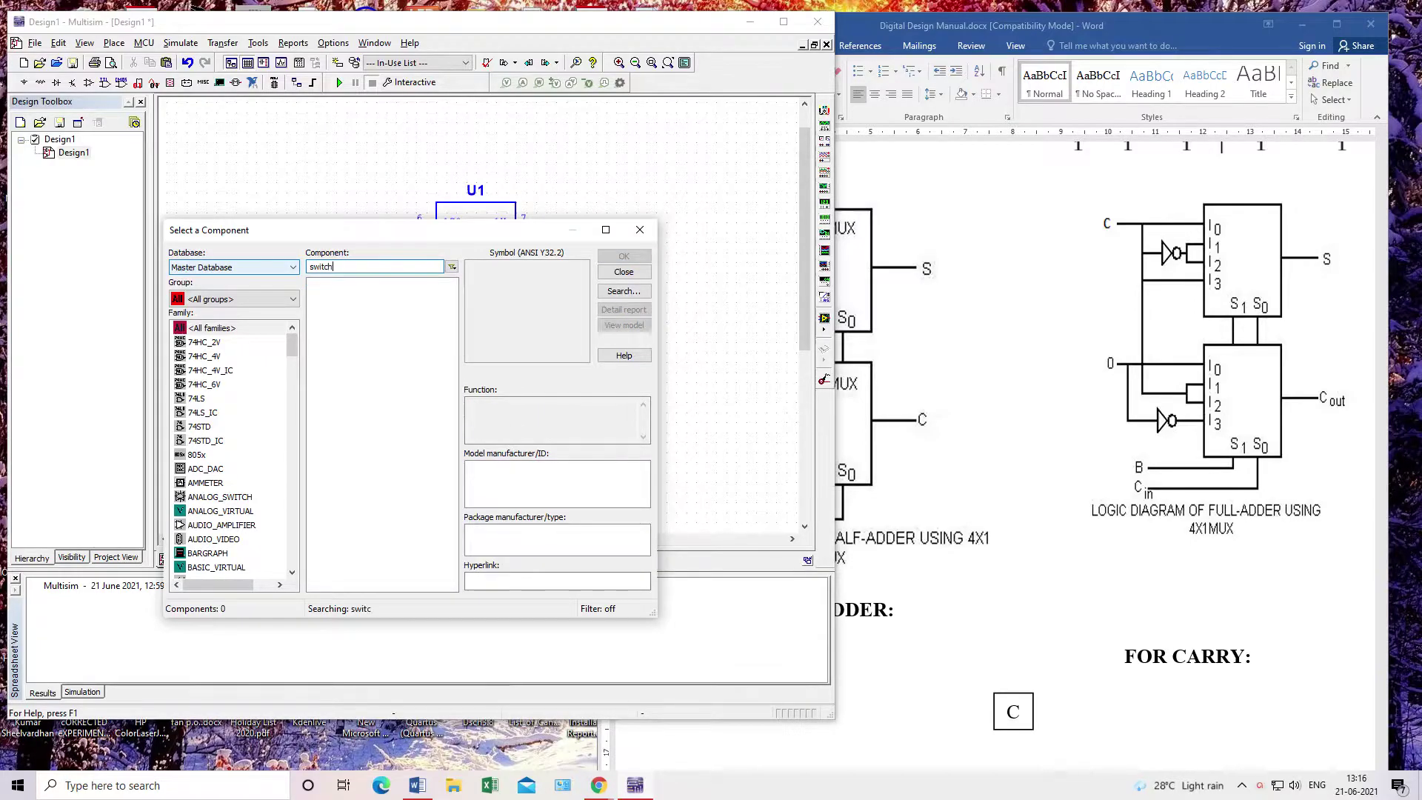
pyautogui.press('BackSpace')
pyautogui.press('BackSpace')
pyautogui.press('BackSpace')
pyautogui.press('BackSpace')
pyautogui.press('BackSpace')
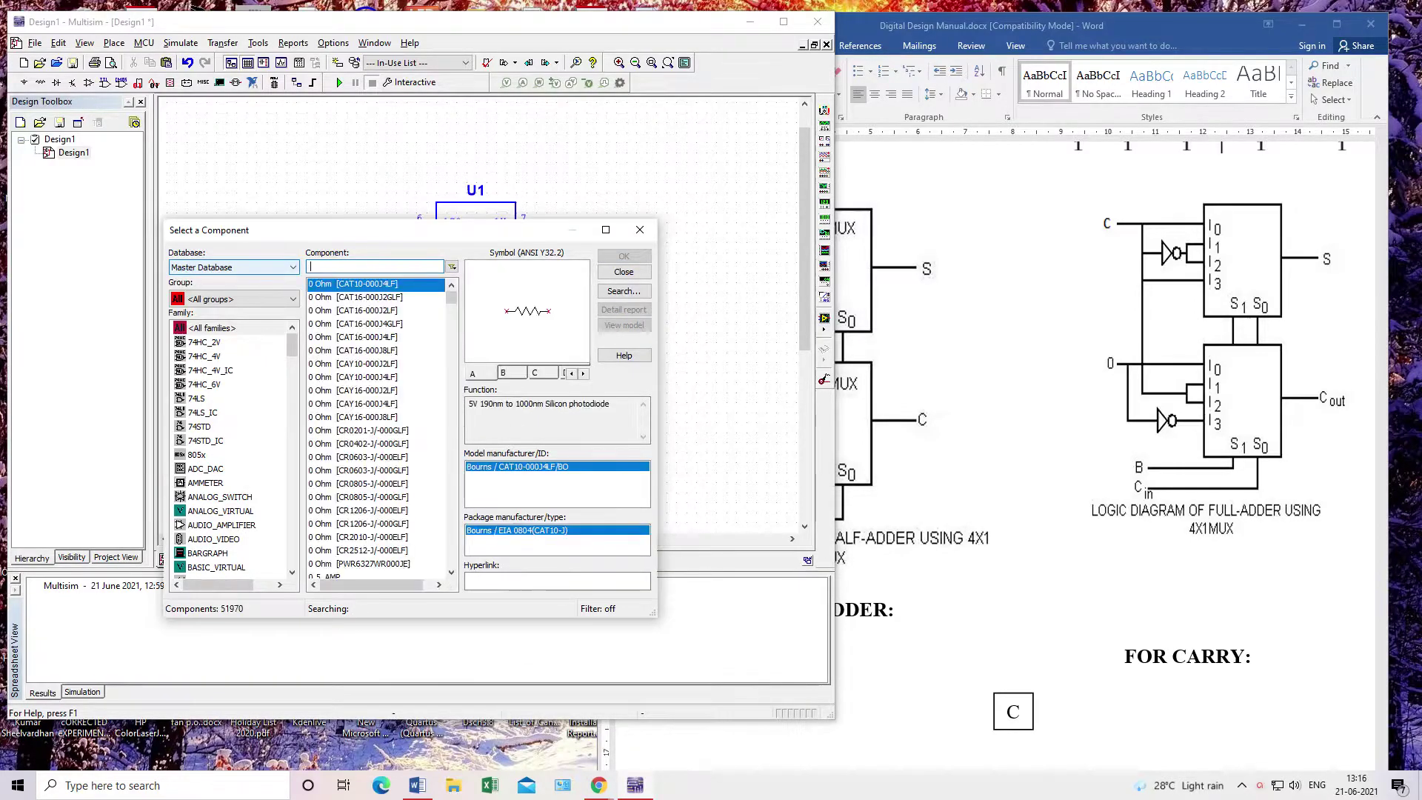
# Place three SPDT switches one below another on the input side of the 74153N
pyautogui.write('PDT')
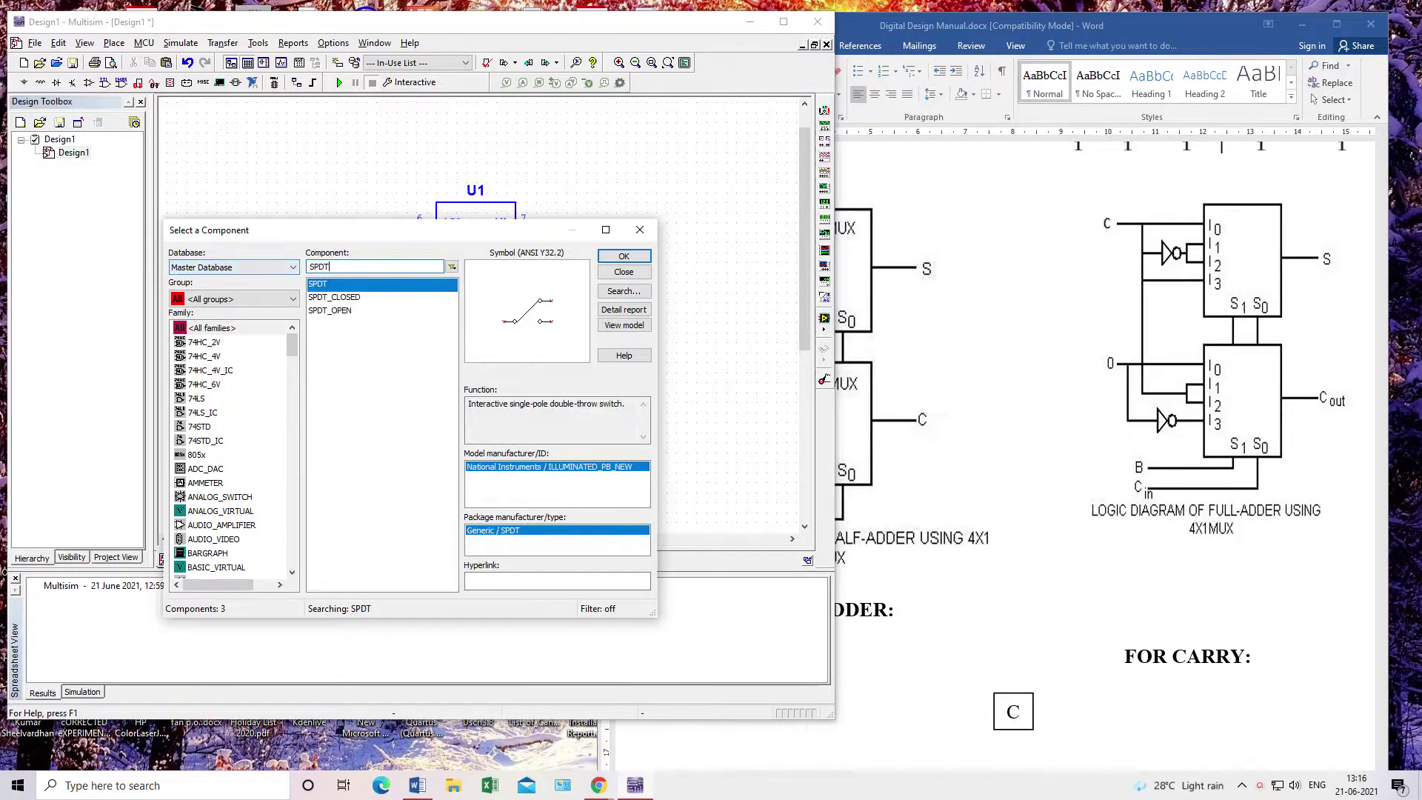
pyautogui.press('Return')
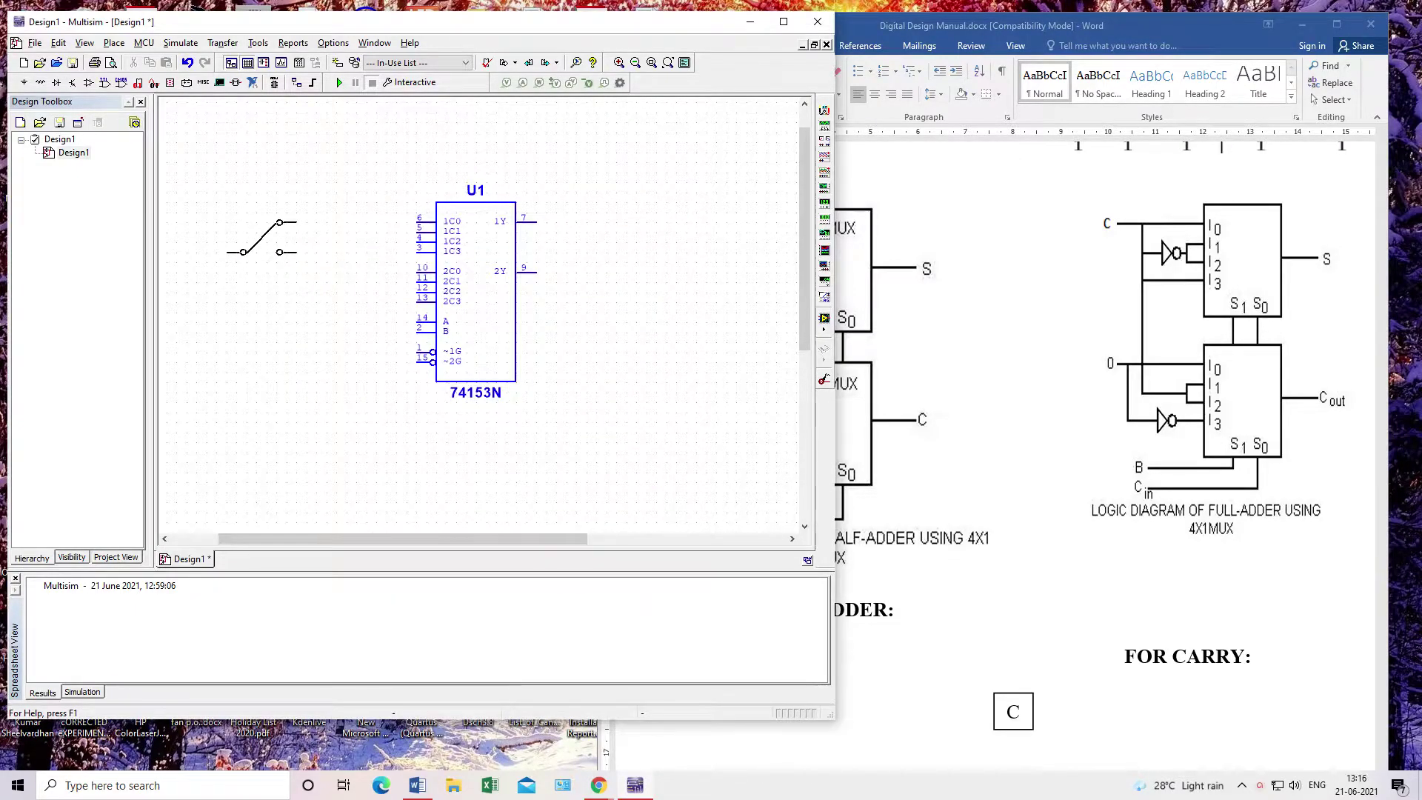
pyautogui.click(268, 247)
pyautogui.click(625, 256)
pyautogui.scroll(-5, 419, 367)
pyautogui.scroll(5, 418, 367)
pyautogui.scroll(-3, 419, 318)
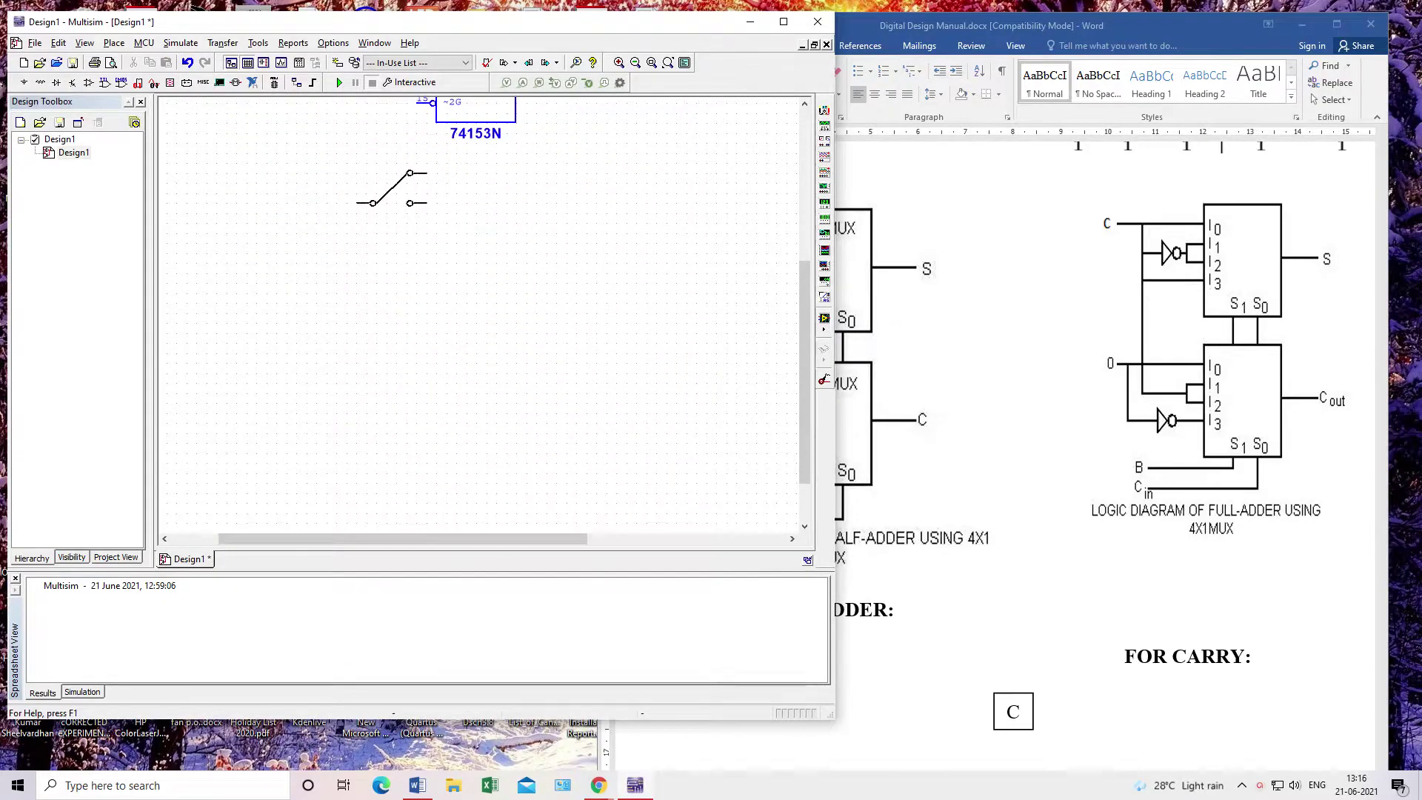
pyautogui.scroll(3, 251, 167)
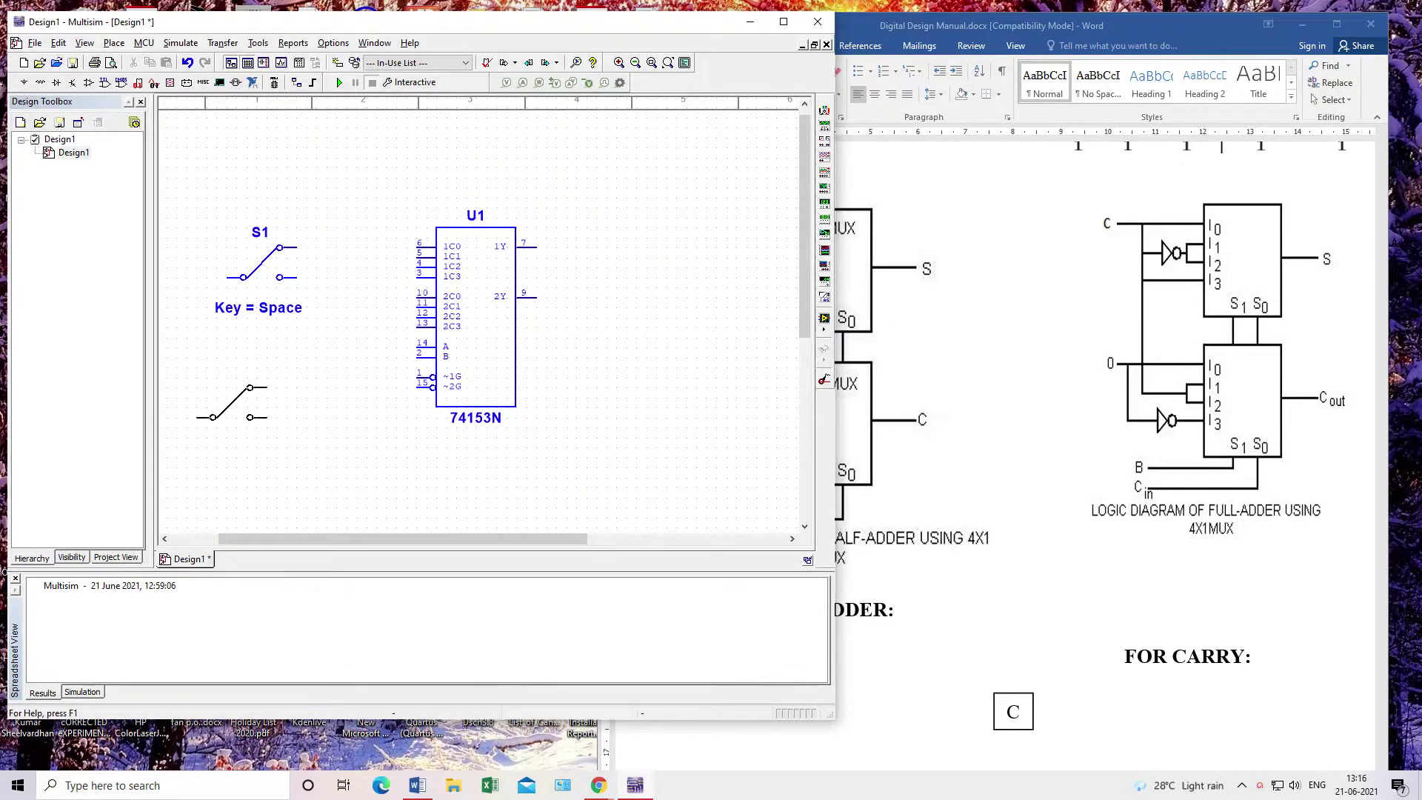
pyautogui.click(241, 402)
pyautogui.click(626, 256)
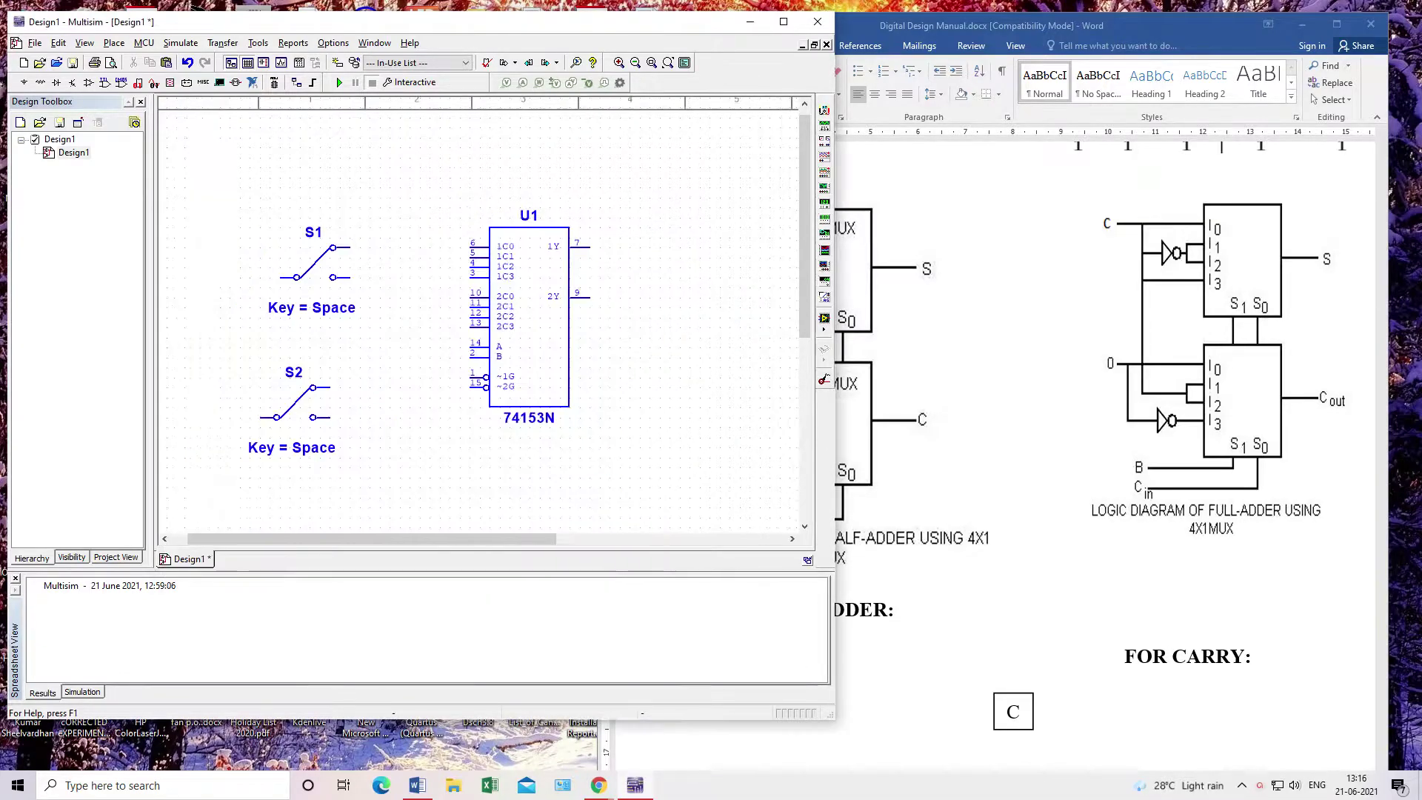
pyautogui.scroll(-3, 303, 363)
pyautogui.click(304, 352)
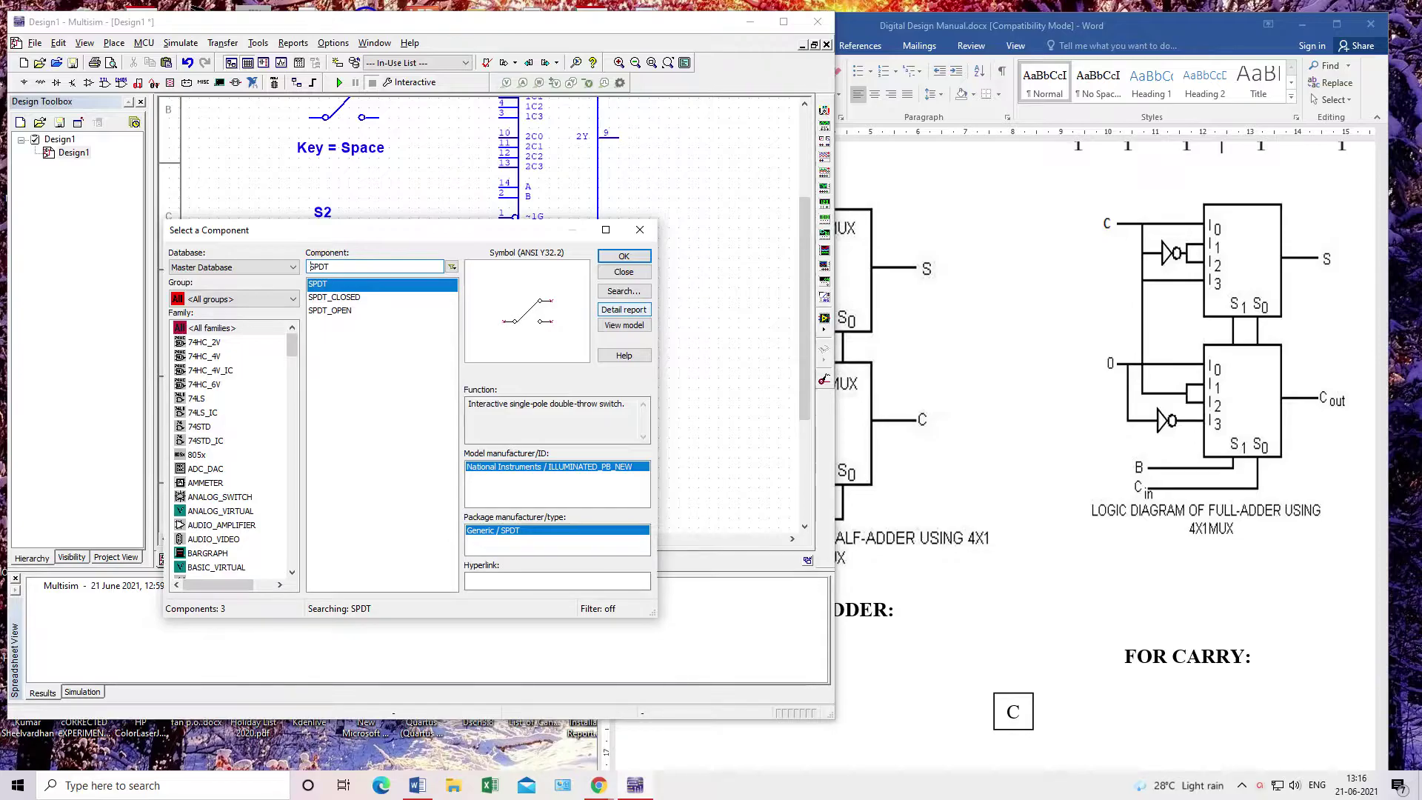
# Place two NOT gates between the switches and the multiplexer, one above the other
pyautogui.hotkey('ctrl', 'a')
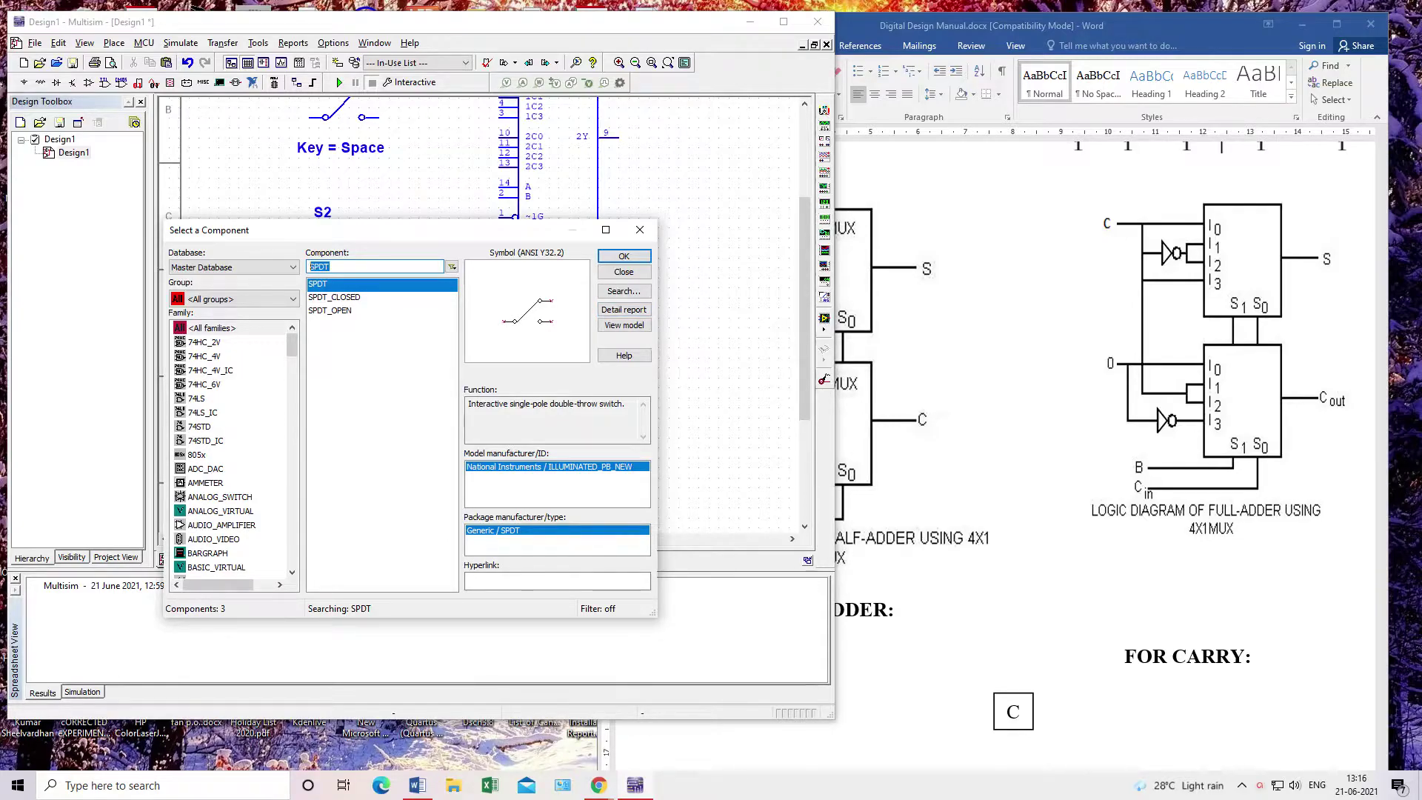
pyautogui.write('NOT')
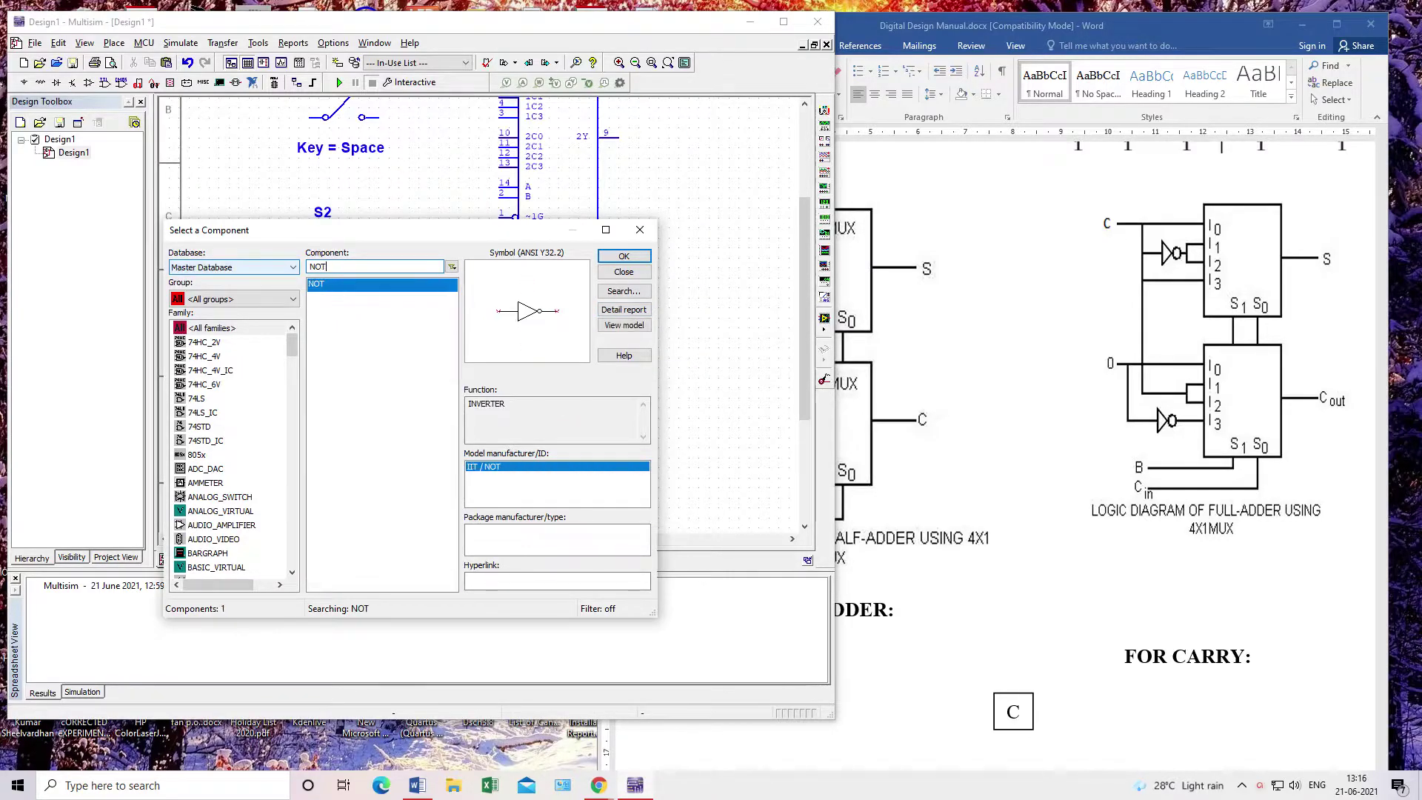
pyautogui.click(623, 256)
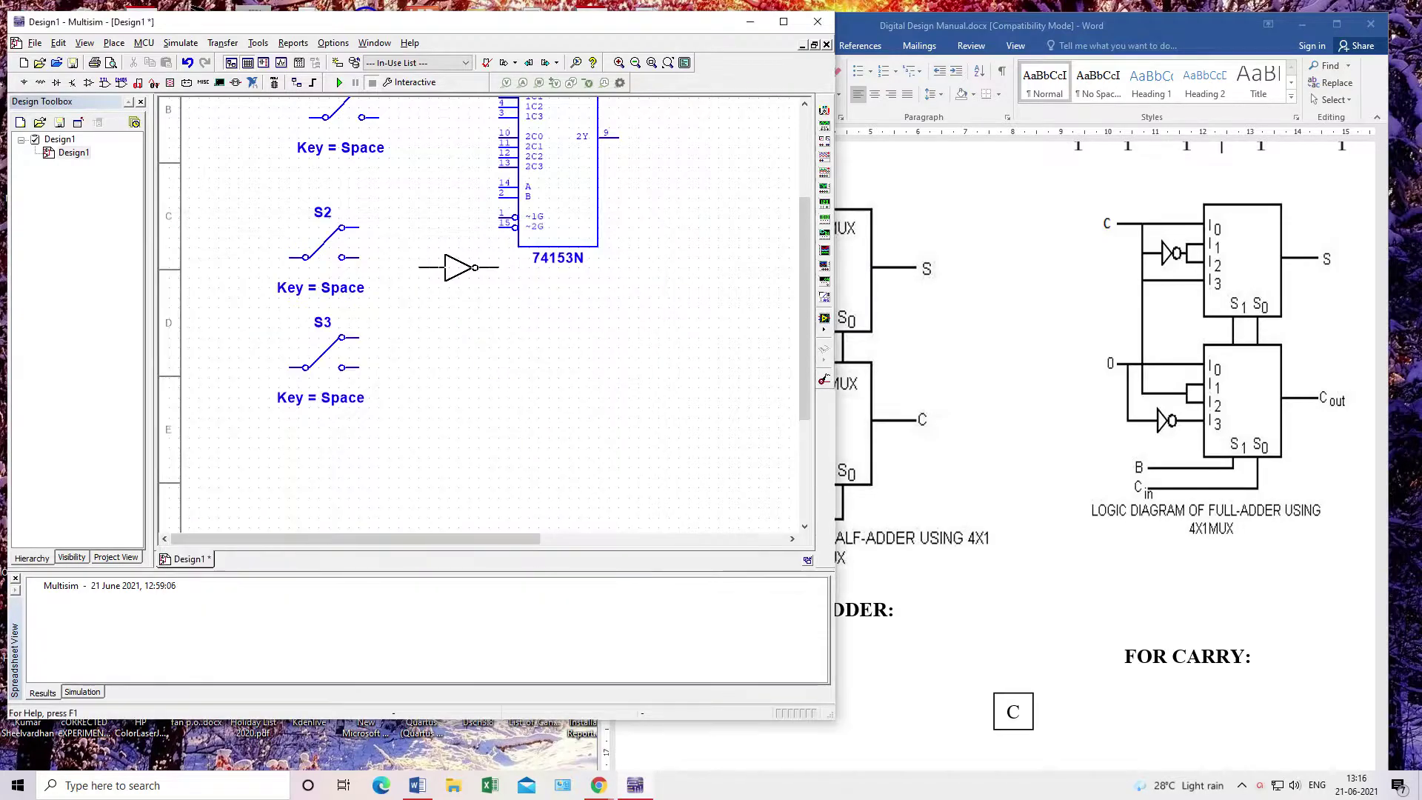
pyautogui.scroll(1, 399, 198)
pyautogui.scroll(-2, 399, 197)
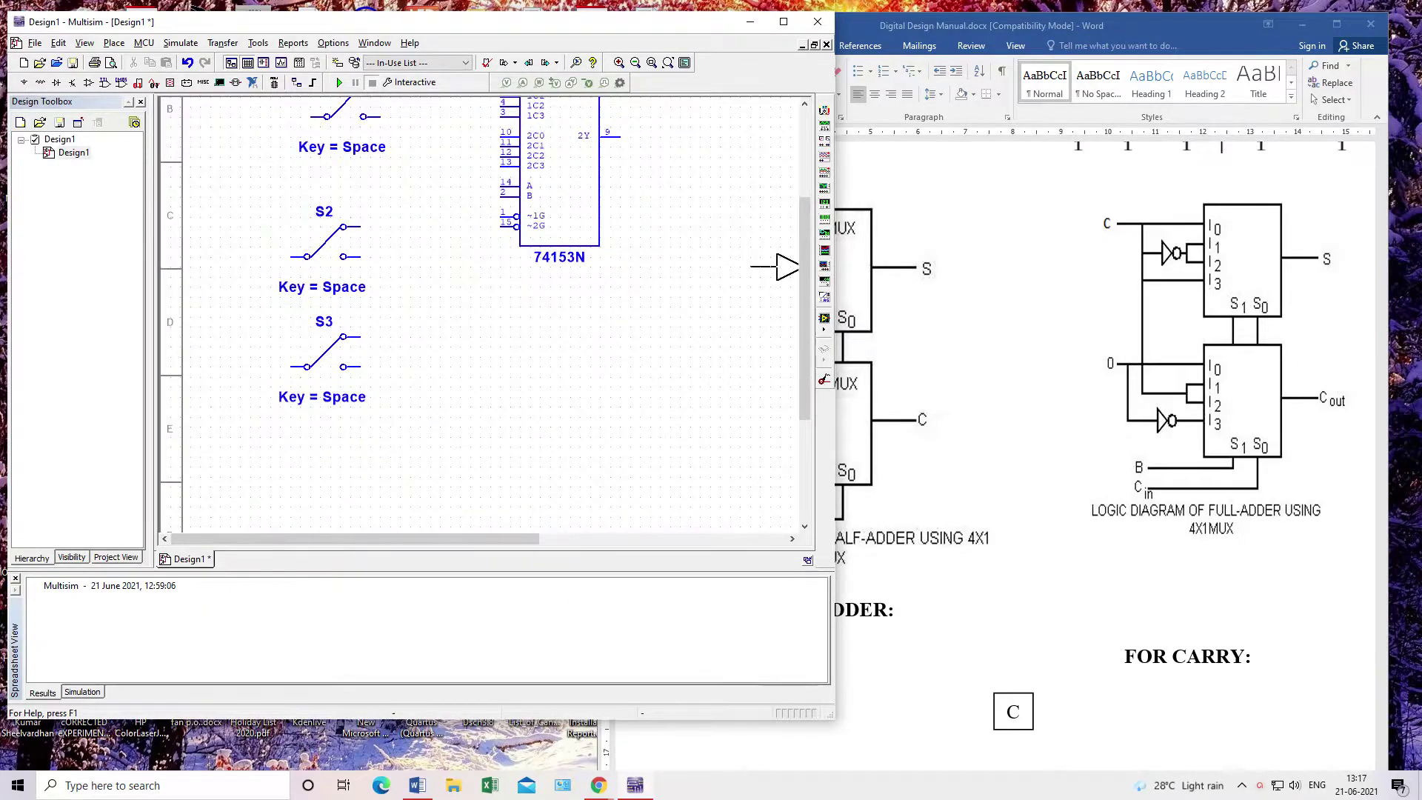
pyautogui.click(450, 293)
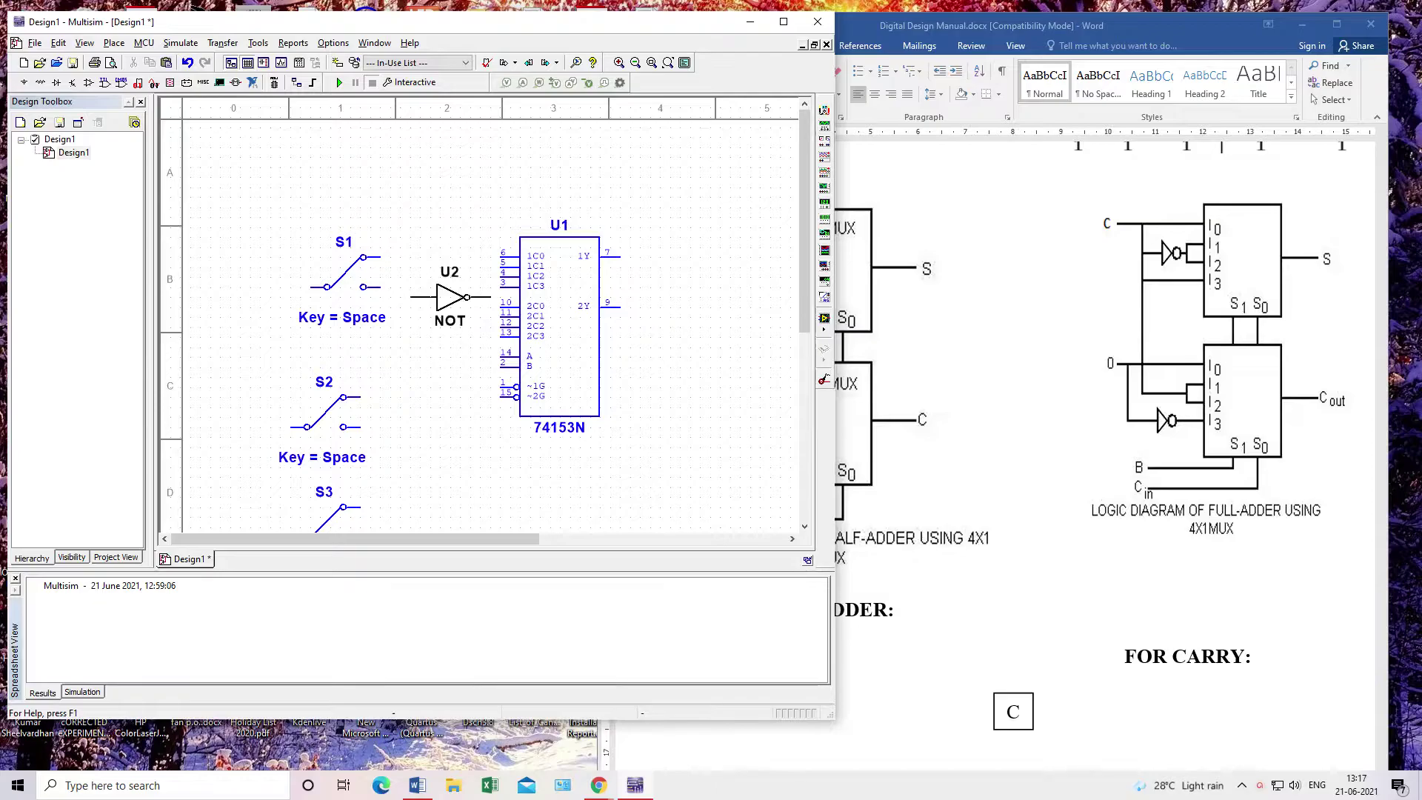
pyautogui.click(623, 256)
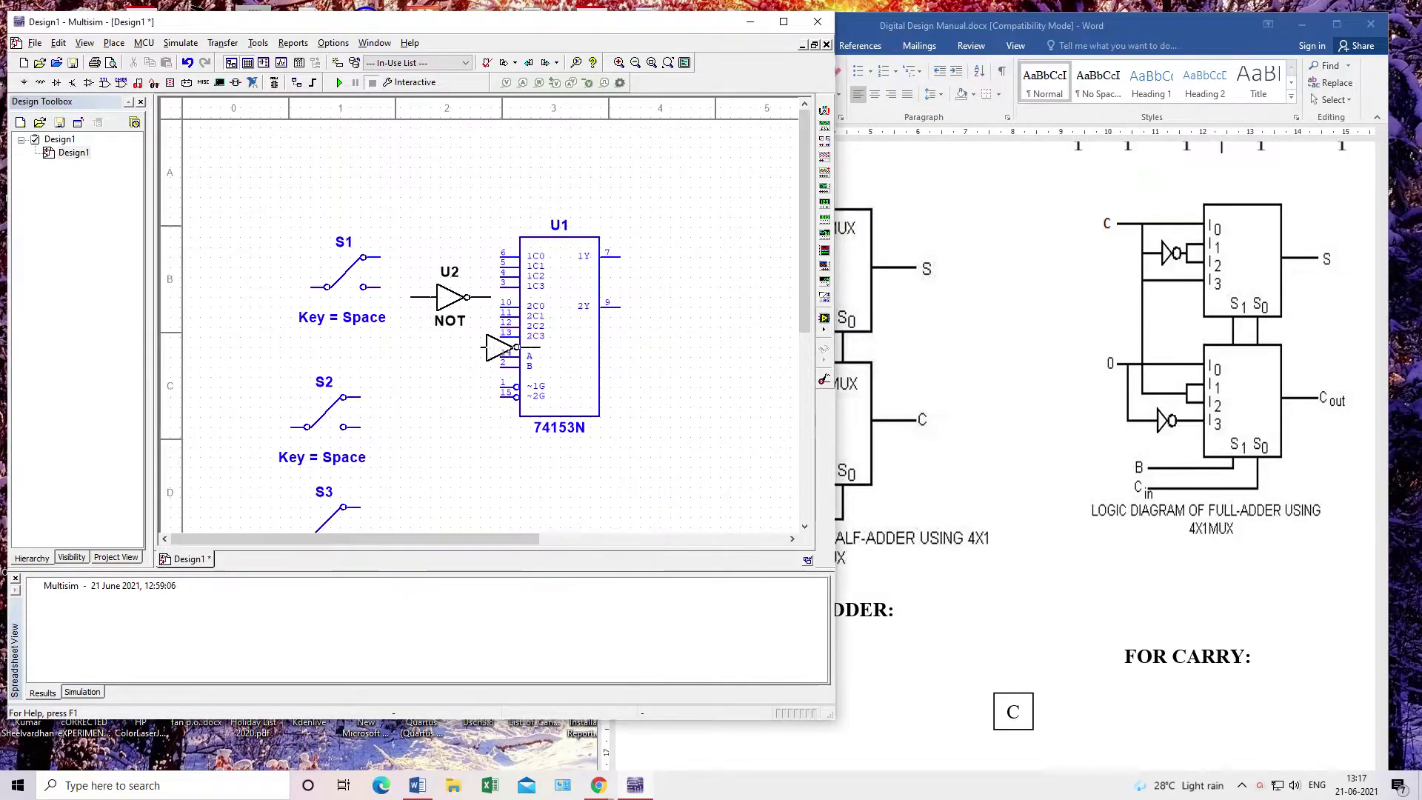
pyautogui.click(441, 437)
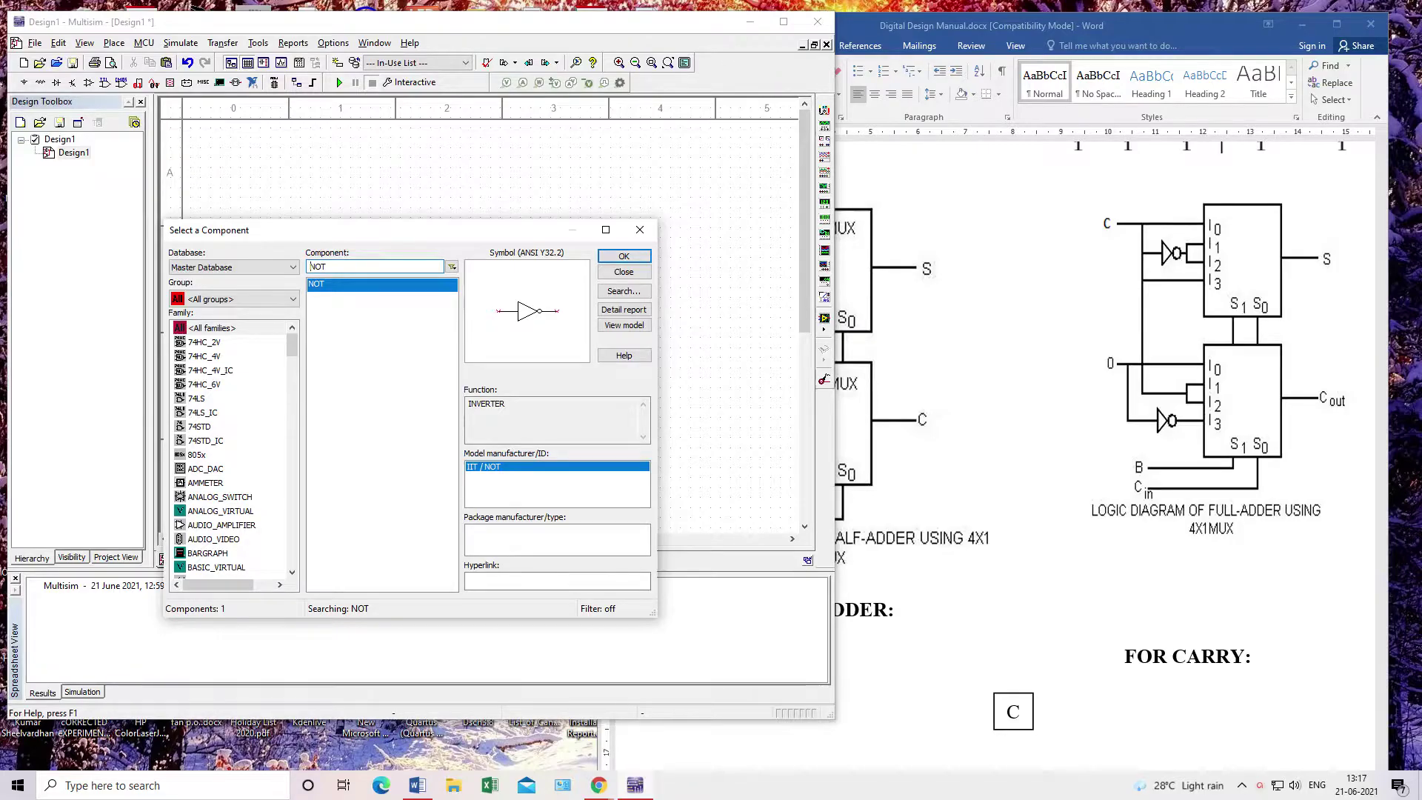
# Place a VCC supply above the column of switches, accepting the virtual connection to the hidden power pins
pyautogui.moveTo(327, 267); pyautogui.dragTo(307, 267)
pyautogui.write('VCC')
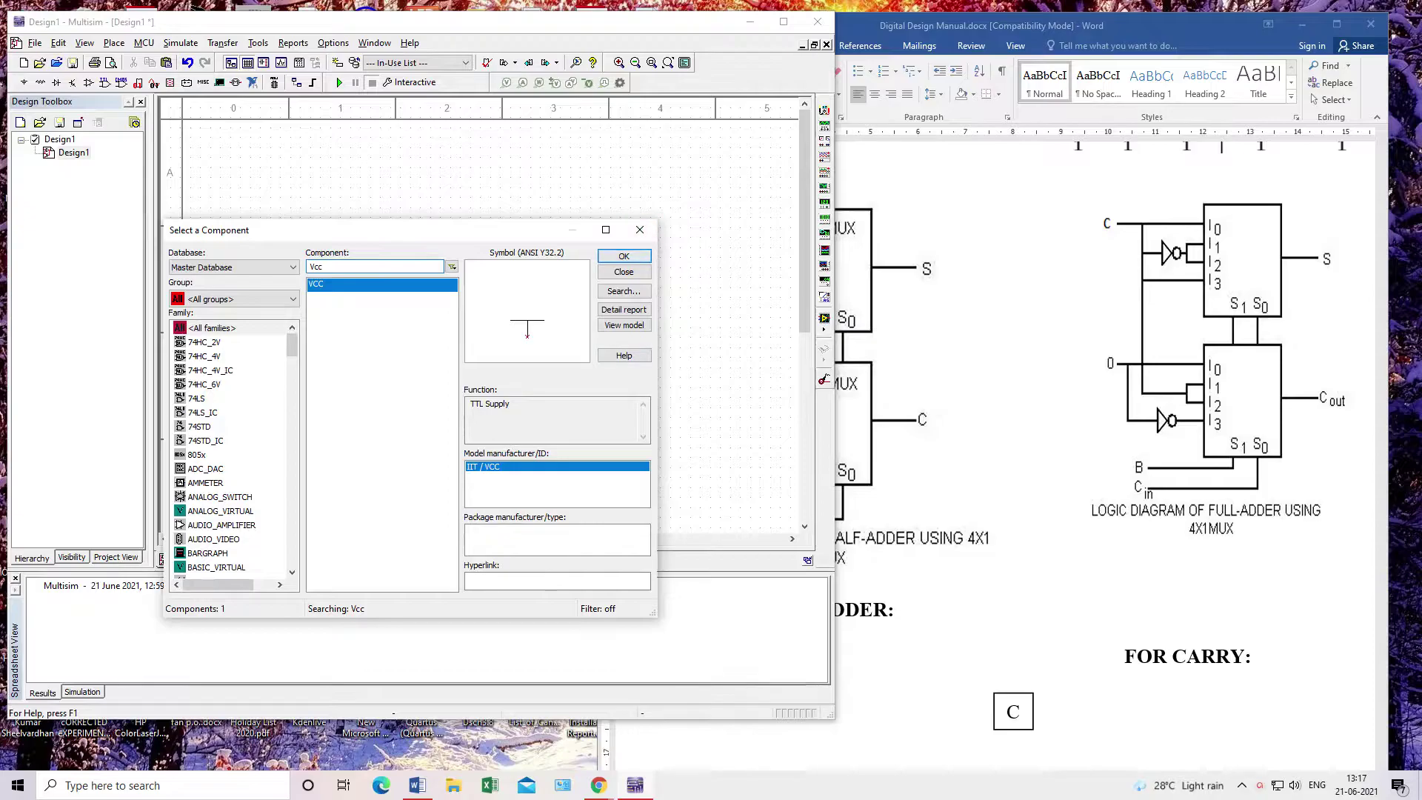
pyautogui.click(623, 255)
pyautogui.click(215, 213)
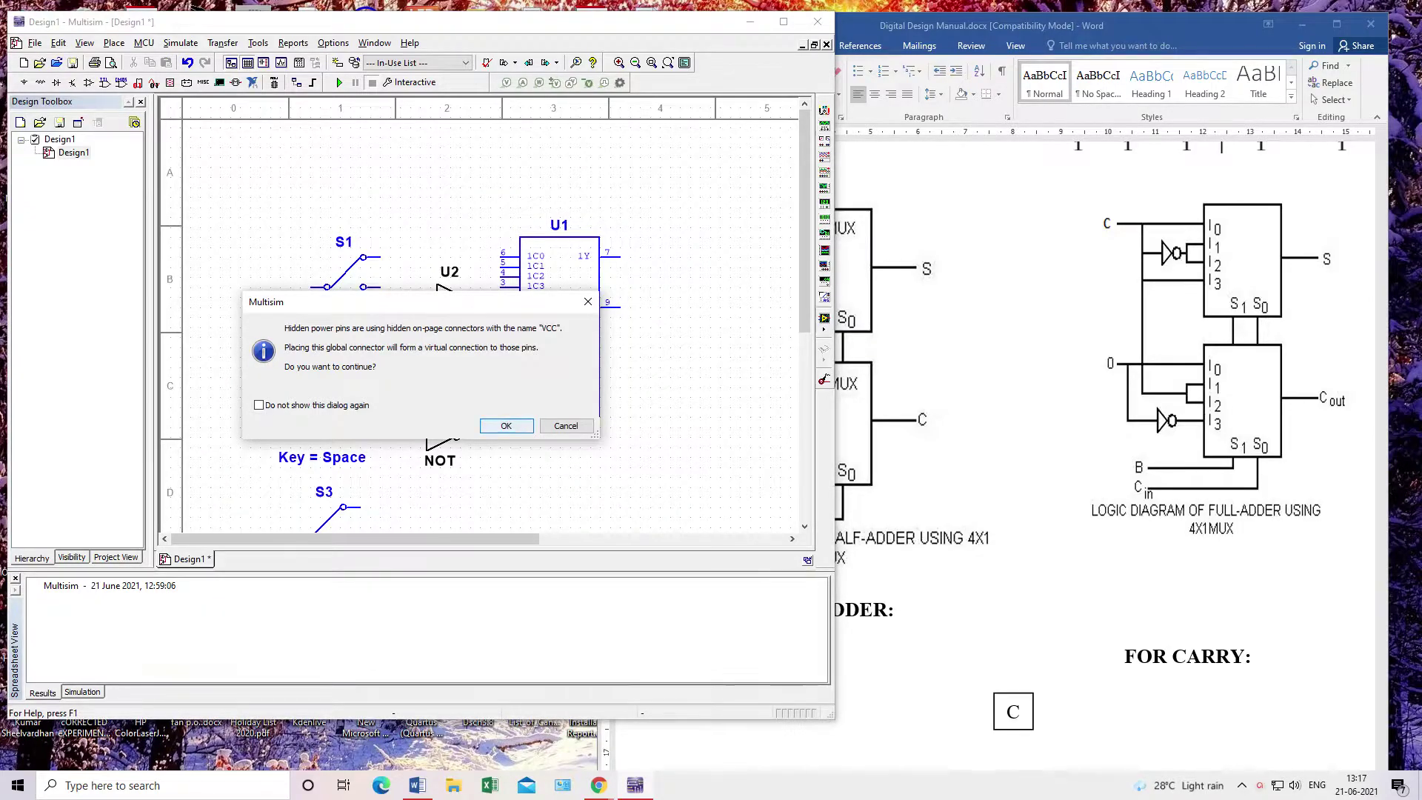
pyautogui.click(507, 425)
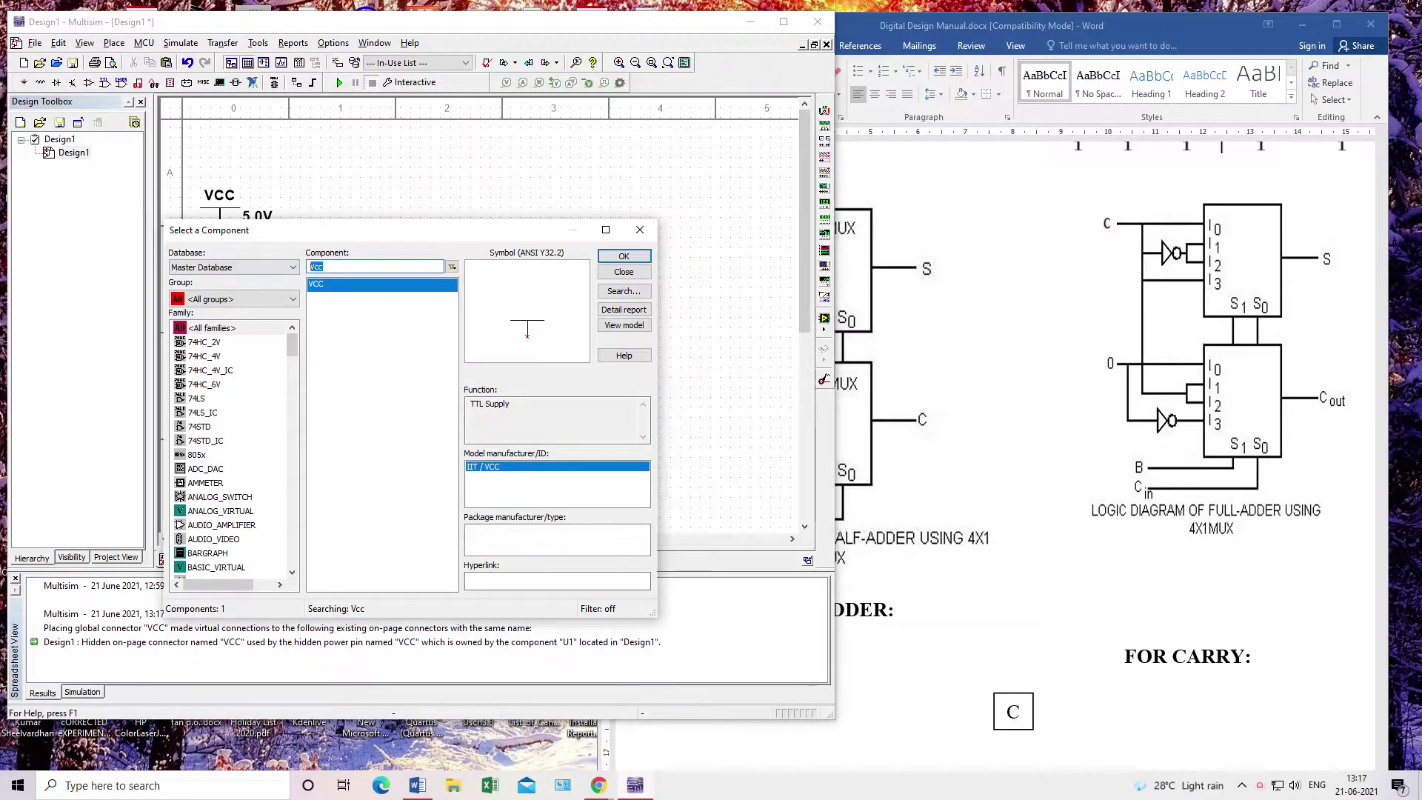
# Place a GROUND component below the switches, in line with the VCC supply
pyautogui.write('grou')
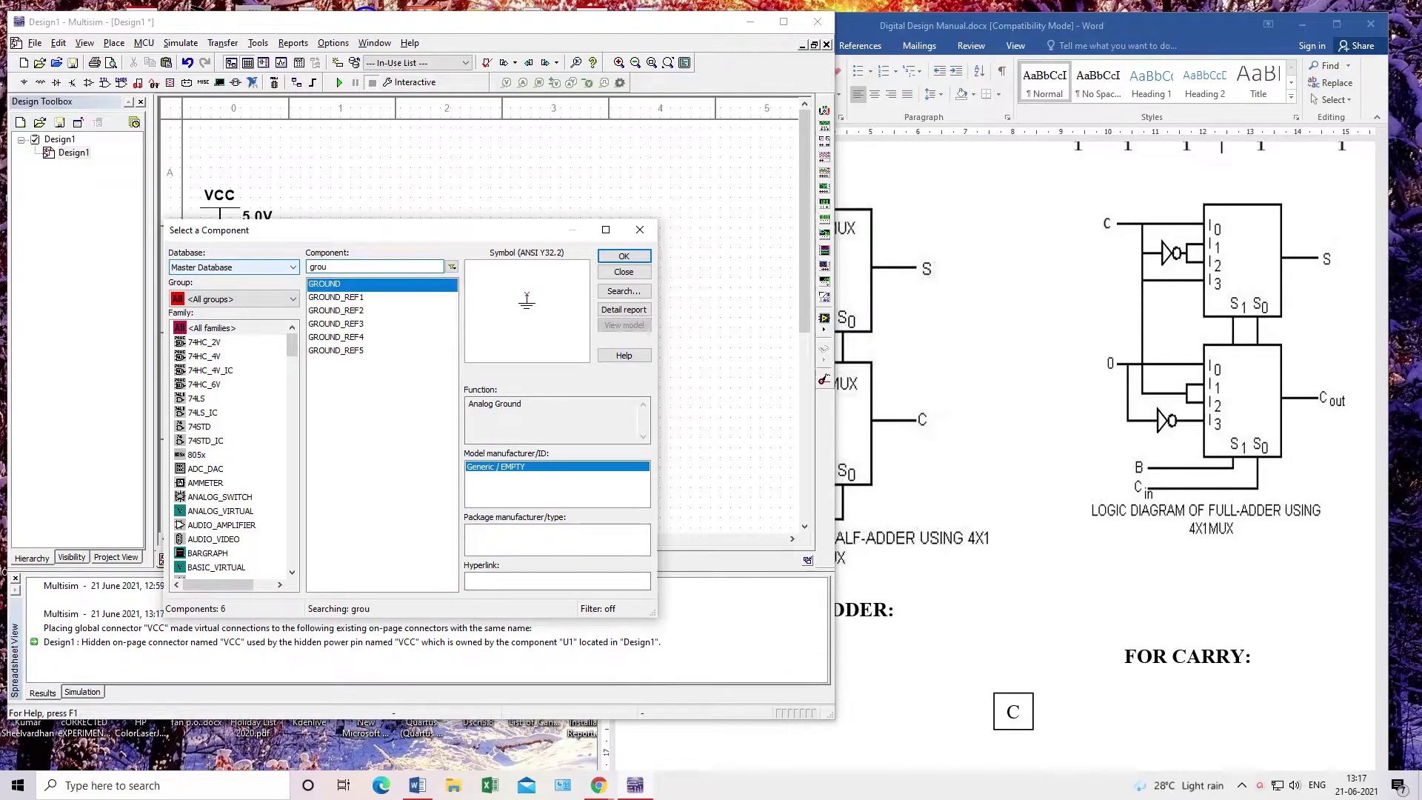
pyautogui.press('Return')
pyautogui.scroll(-2, 481, 311)
pyautogui.scroll(-1, 481, 311)
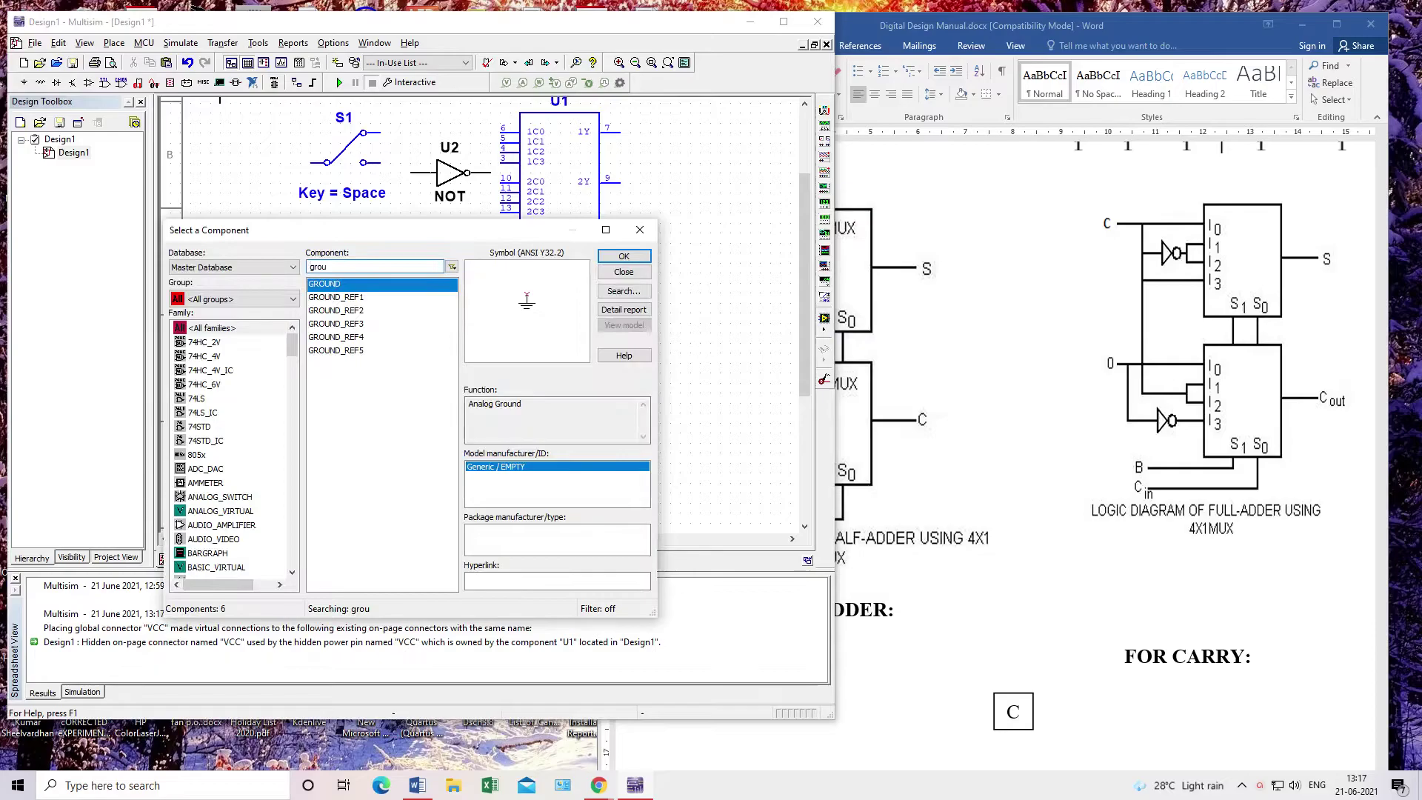
pyautogui.press('Return')
# Place two PROBE_BLUE indicators beside the multiplexer's 1Y and 2Y outputs and end component placement
pyautogui.write('prob')
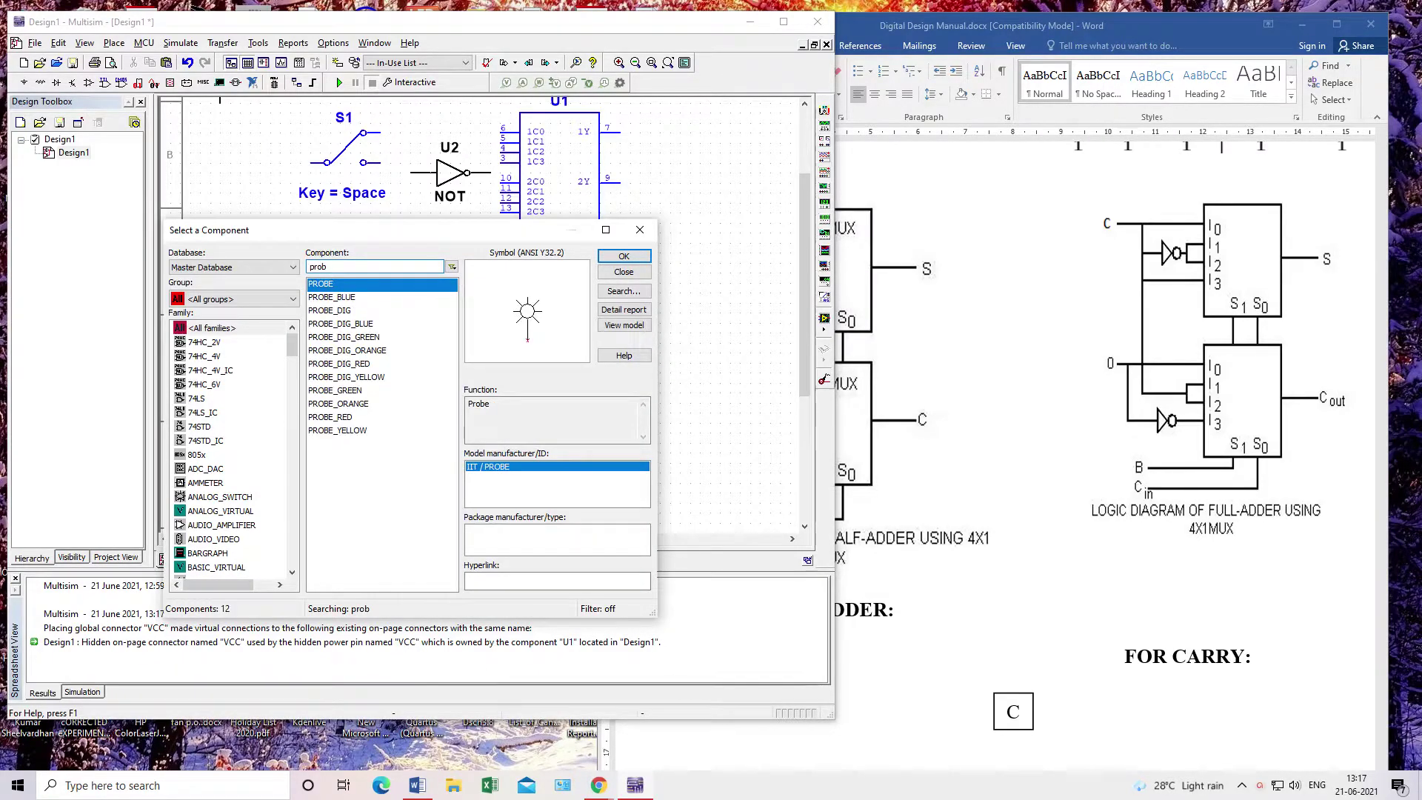
pyautogui.press('Down')
pyautogui.click(623, 255)
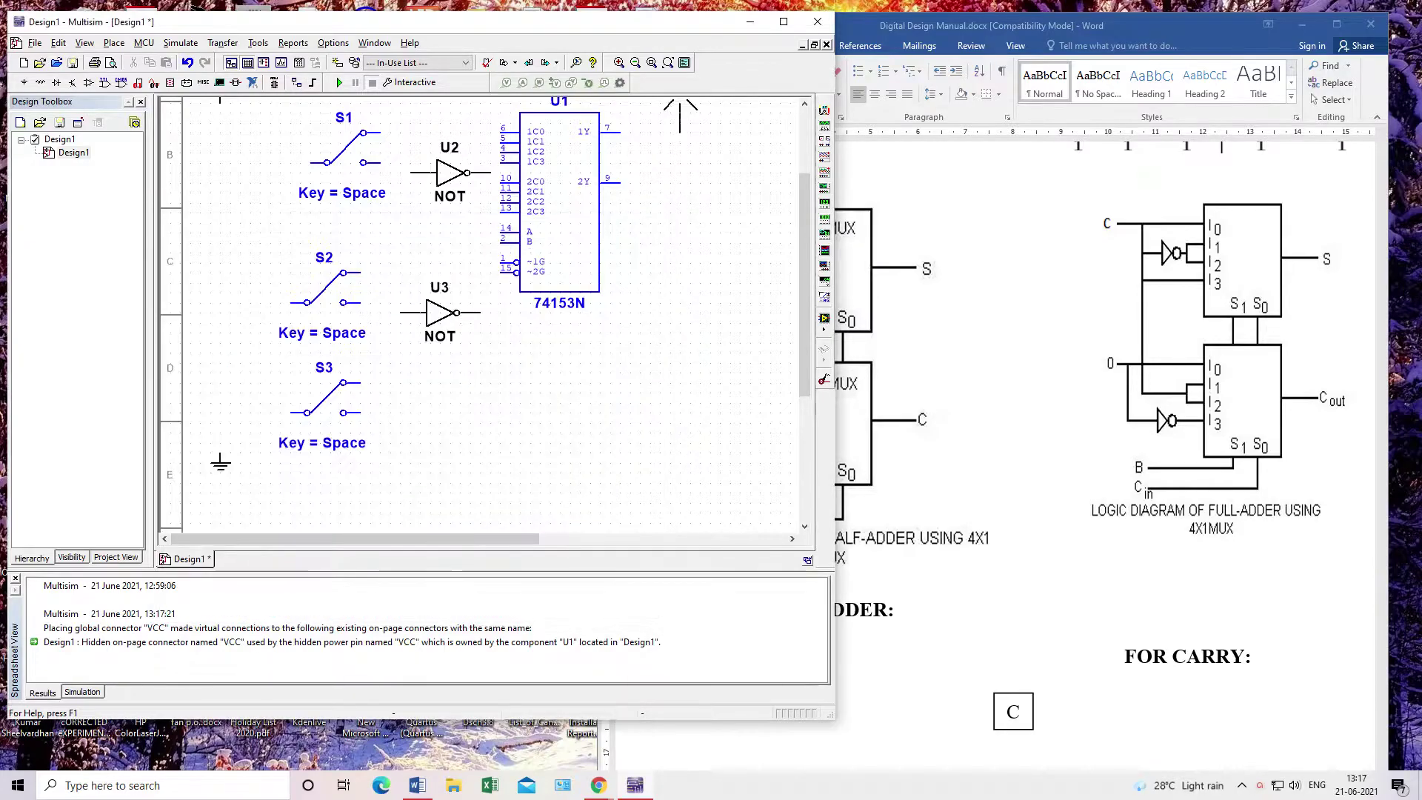
pyautogui.click(679, 131)
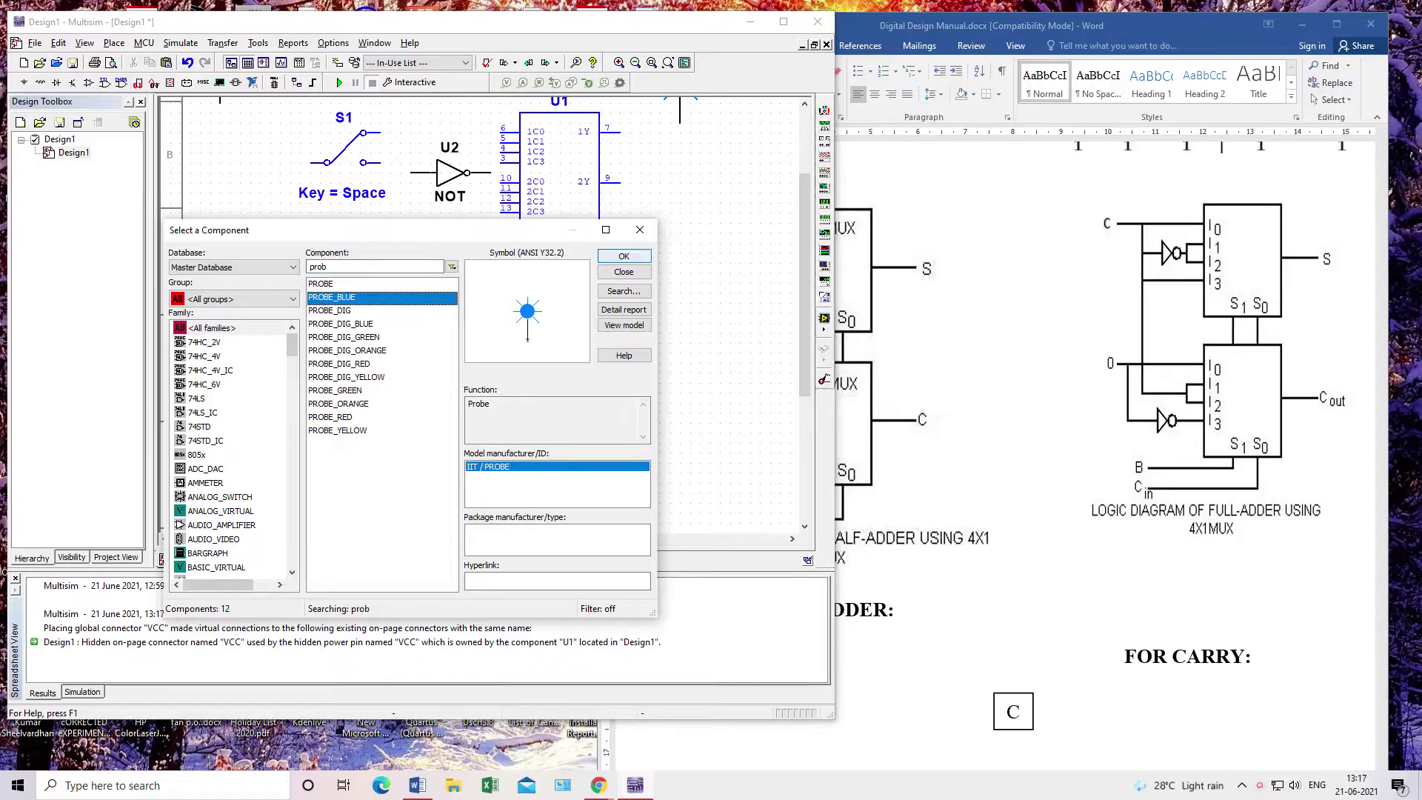
pyautogui.click(624, 255)
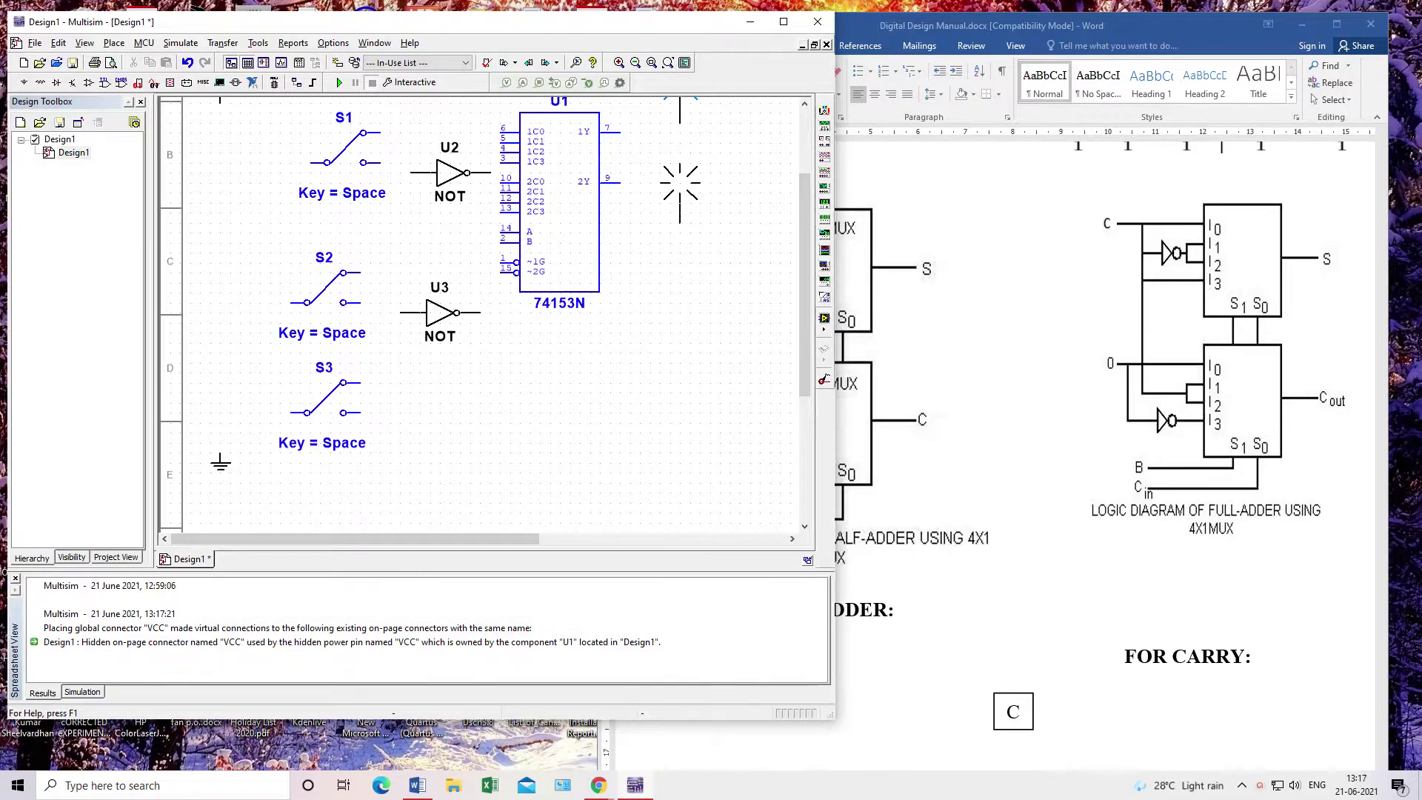
pyautogui.click(689, 213)
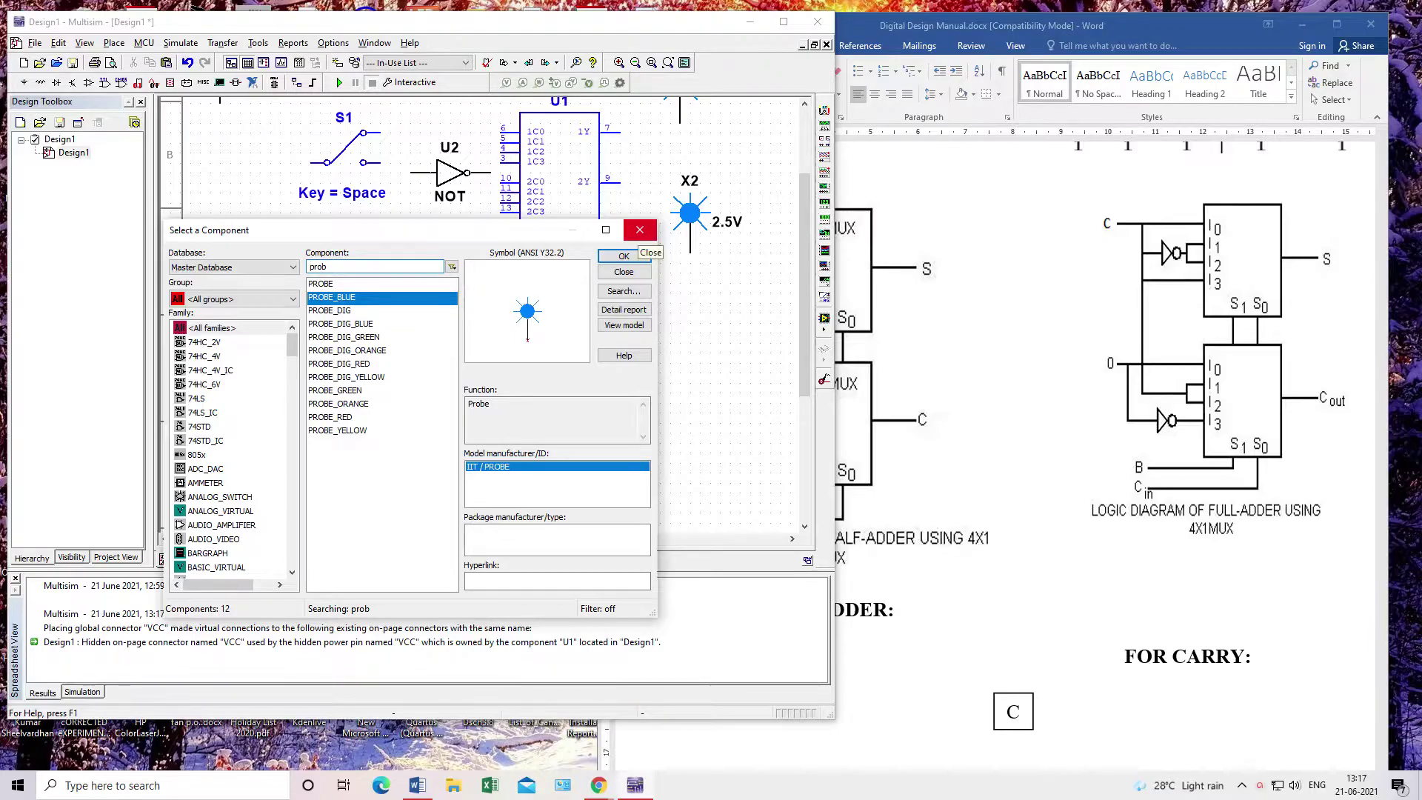
pyautogui.click(640, 229)
# Move NOT gate U2 up so its output lines up with the multiplexer's 1C1 pin
pyautogui.scroll(-1, 479, 314)
pyautogui.scroll(1, 479, 314)
pyautogui.moveTo(805, 285); pyautogui.dragTo(804, 220)
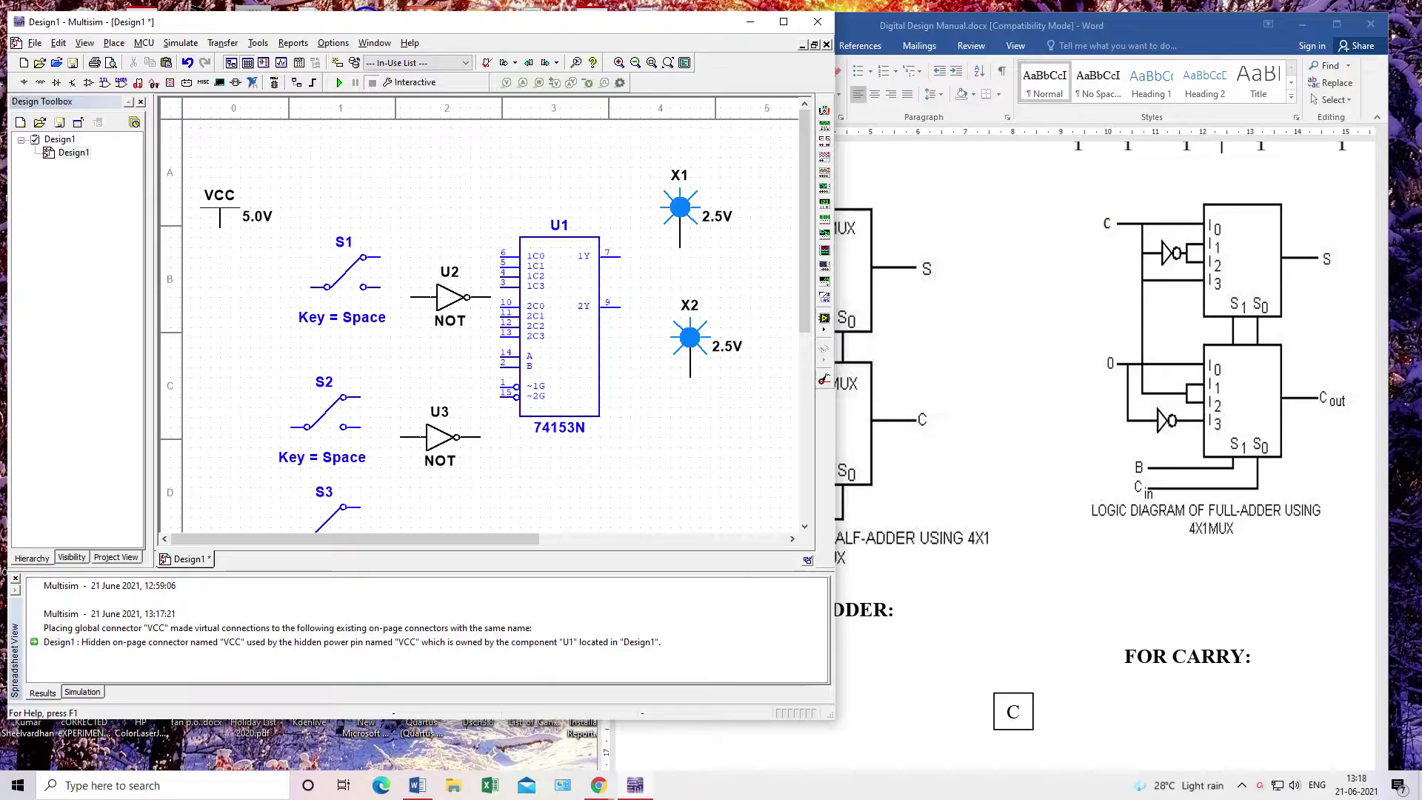
pyautogui.click(449, 297)
pyautogui.moveTo(450, 297); pyautogui.dragTo(429, 266)
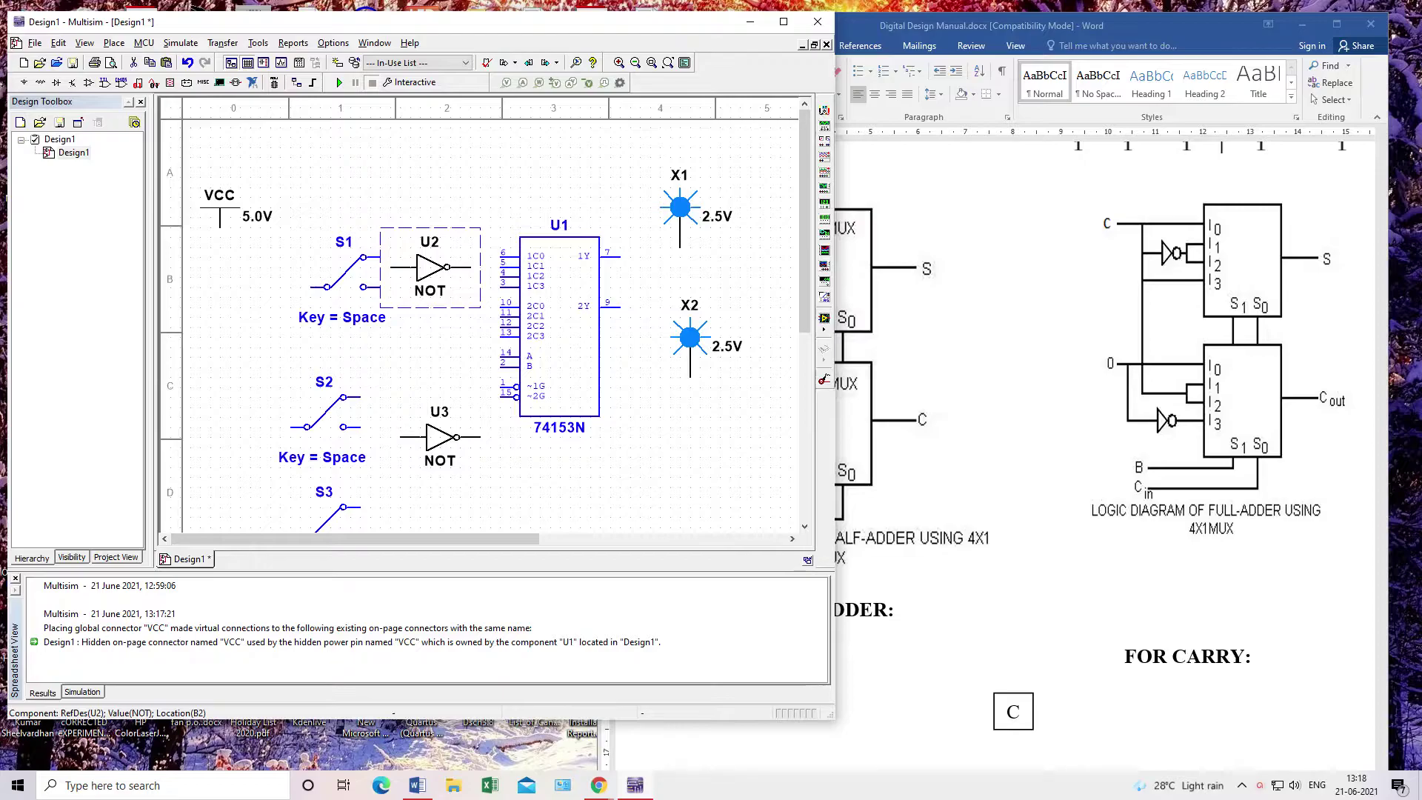
pyautogui.press('Escape')
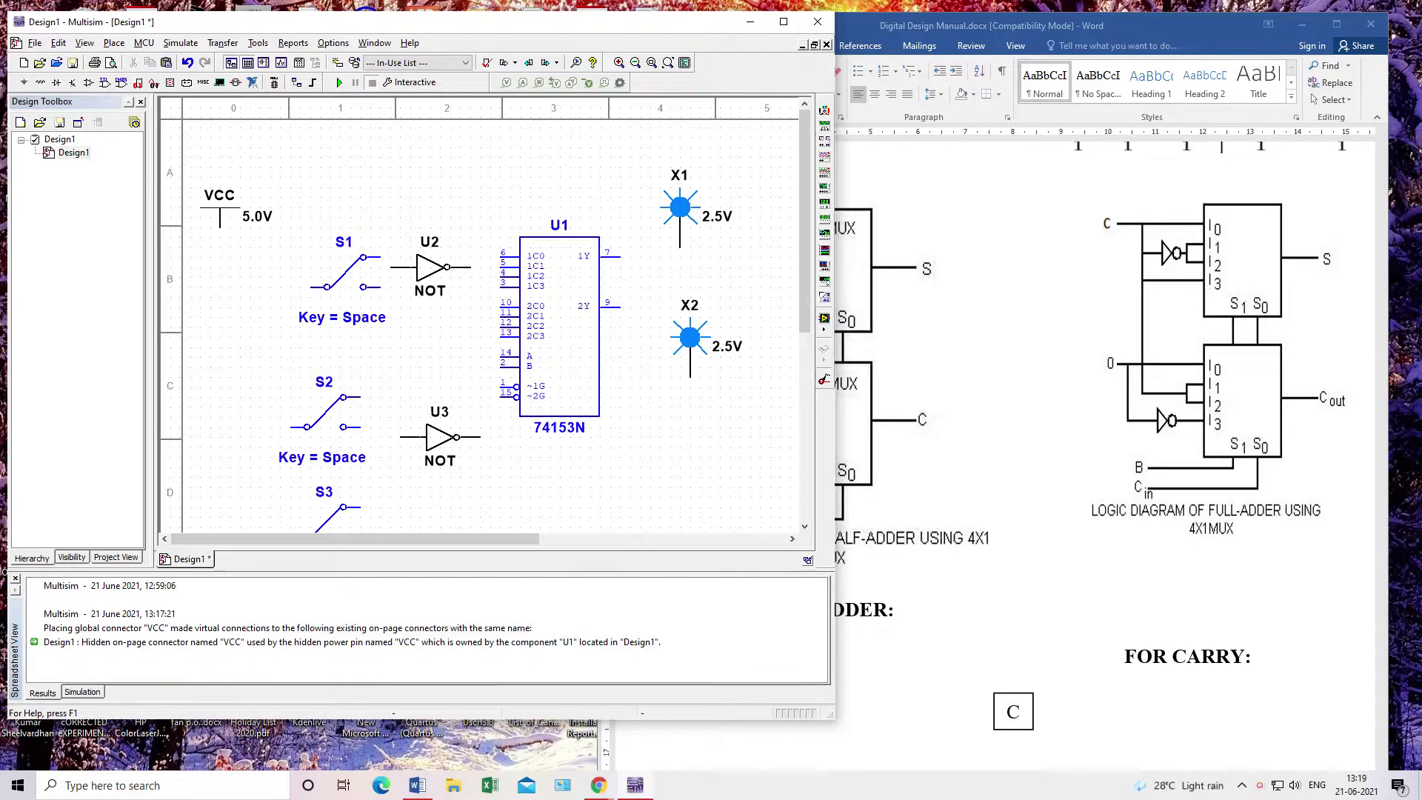
# Wire the output of NOT gate U2 to both the 1C1 and 1C2 inputs of the multiplexer
pyautogui.click(501, 267)
pyautogui.click(470, 267)
pyautogui.click(501, 277)
pyautogui.press('Escape')
pyautogui.click(480, 267)
# Rotate switch S1 by 180 degrees so its two throw contacts face the VCC side
pyautogui.click(345, 273)
pyautogui.press('Delete')
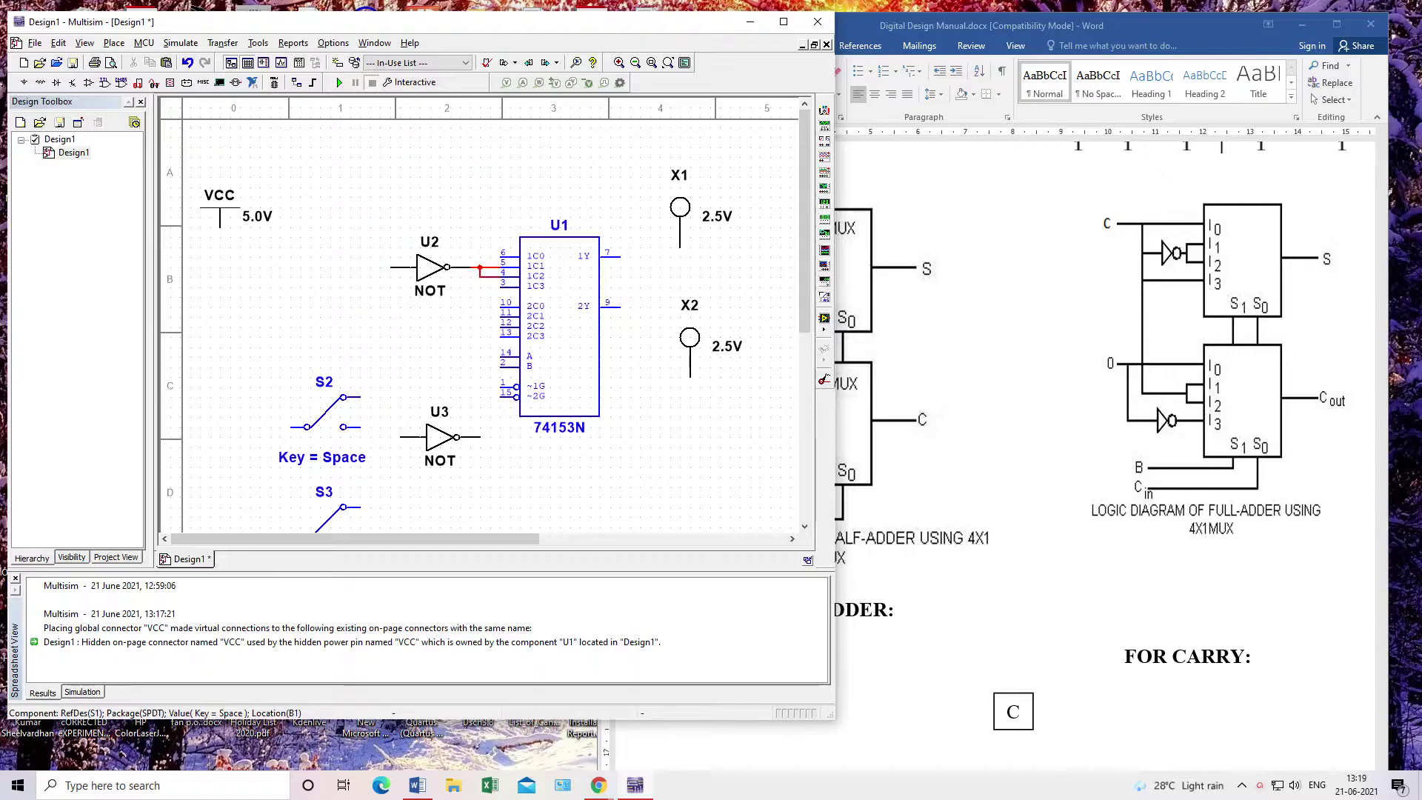
pyautogui.hotkey('ctrl', 'z')
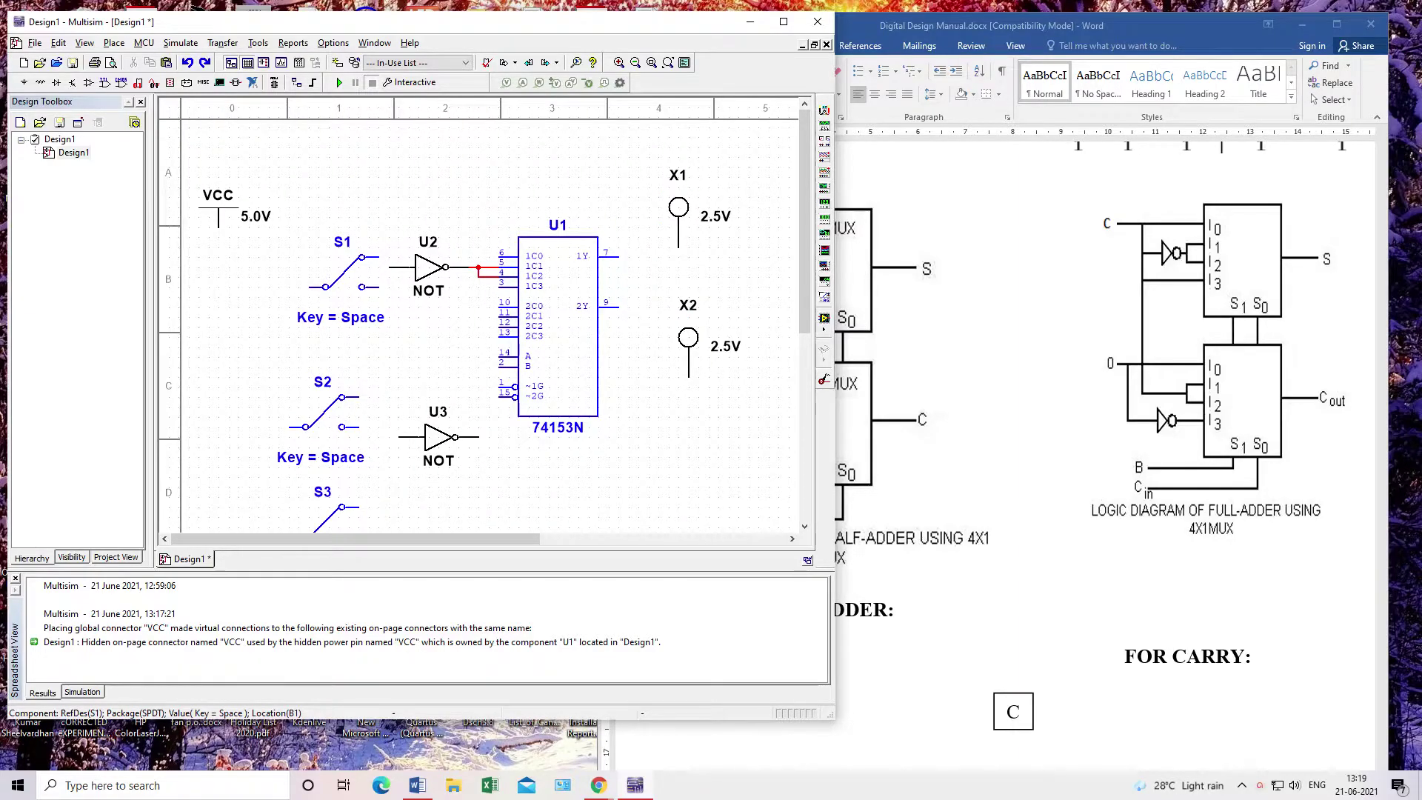
pyautogui.hotkey('ctrl', 'r')
pyautogui.hotkey('ctrl', 'r')
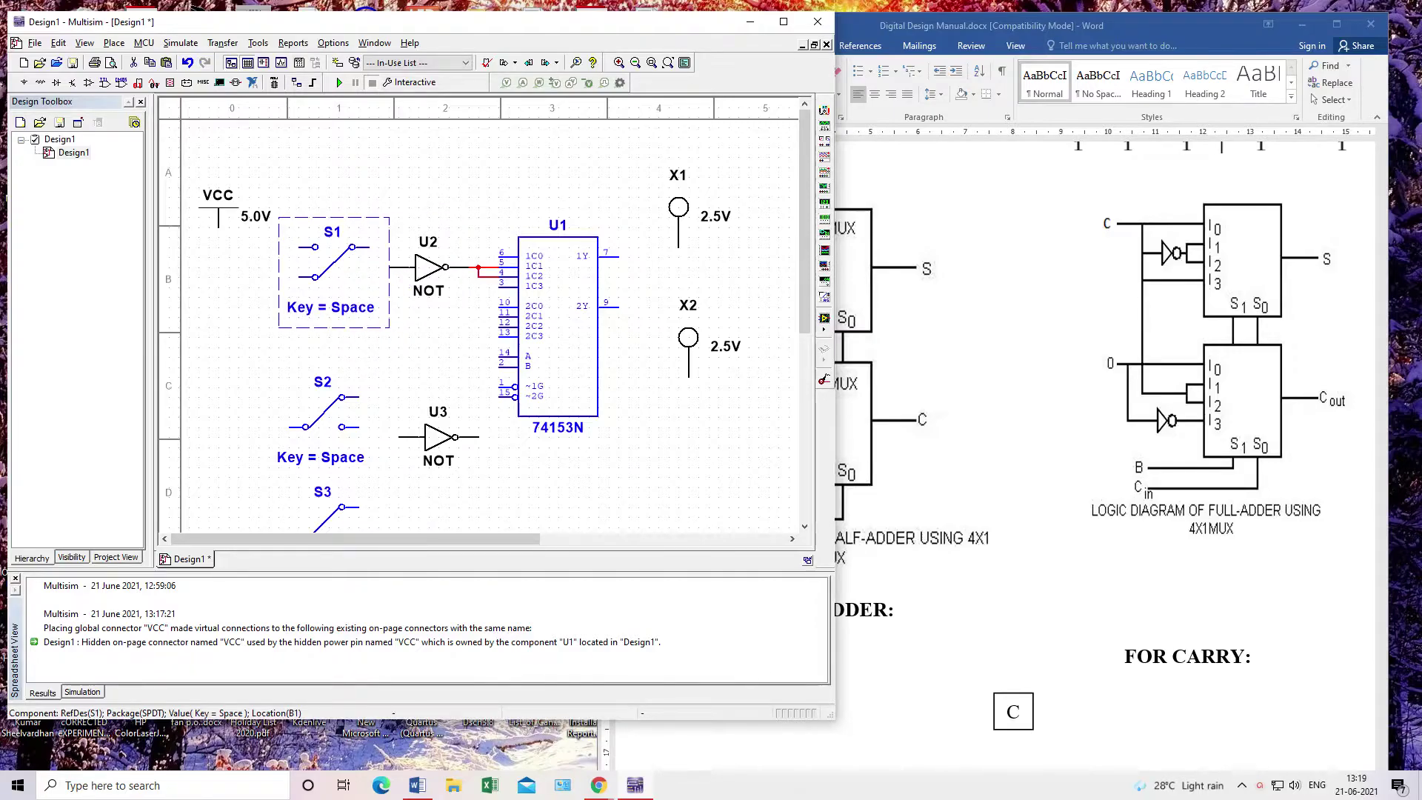
# Draw a wire from VCC down past the switches, ending beside switch S3
pyautogui.click(219, 228)
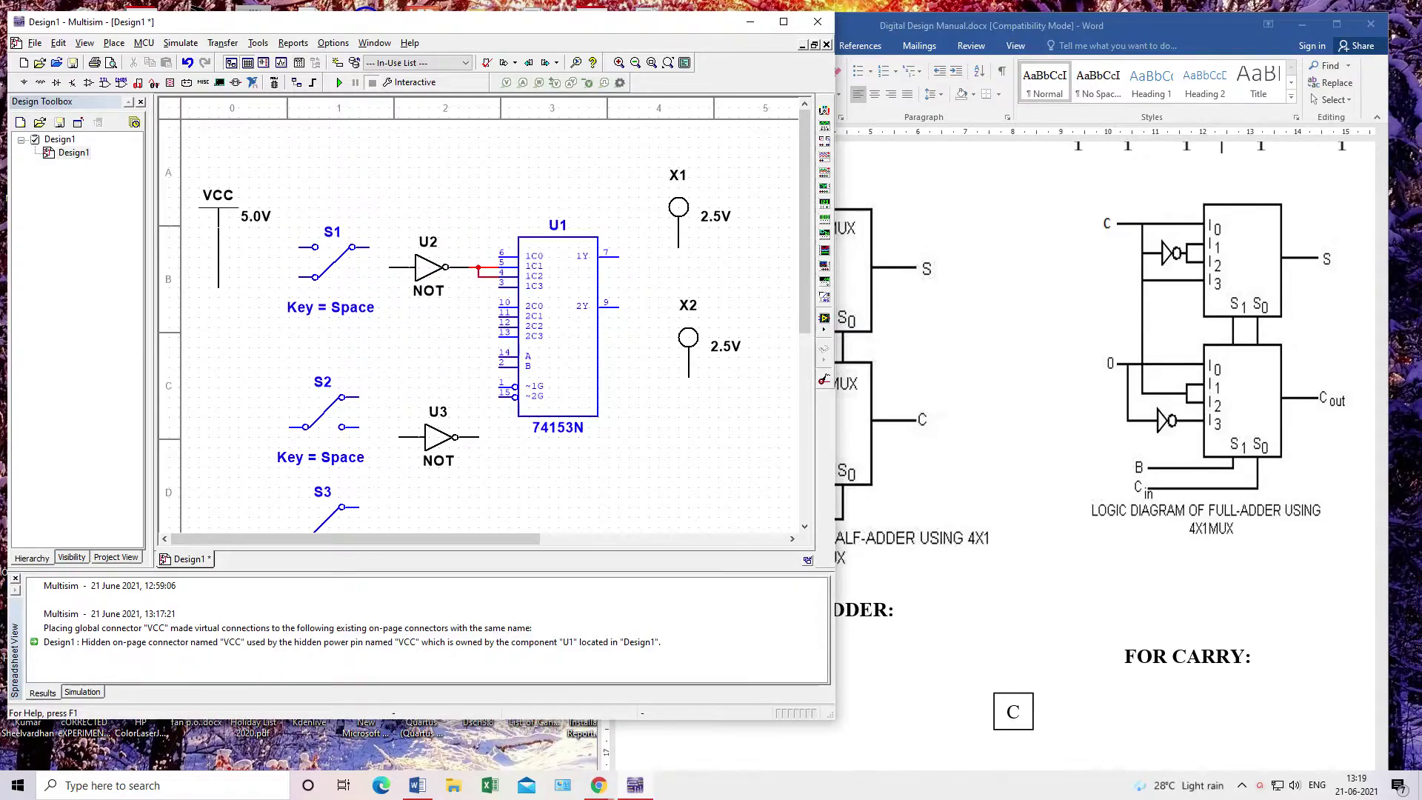
pyautogui.scroll(-5, 219, 444)
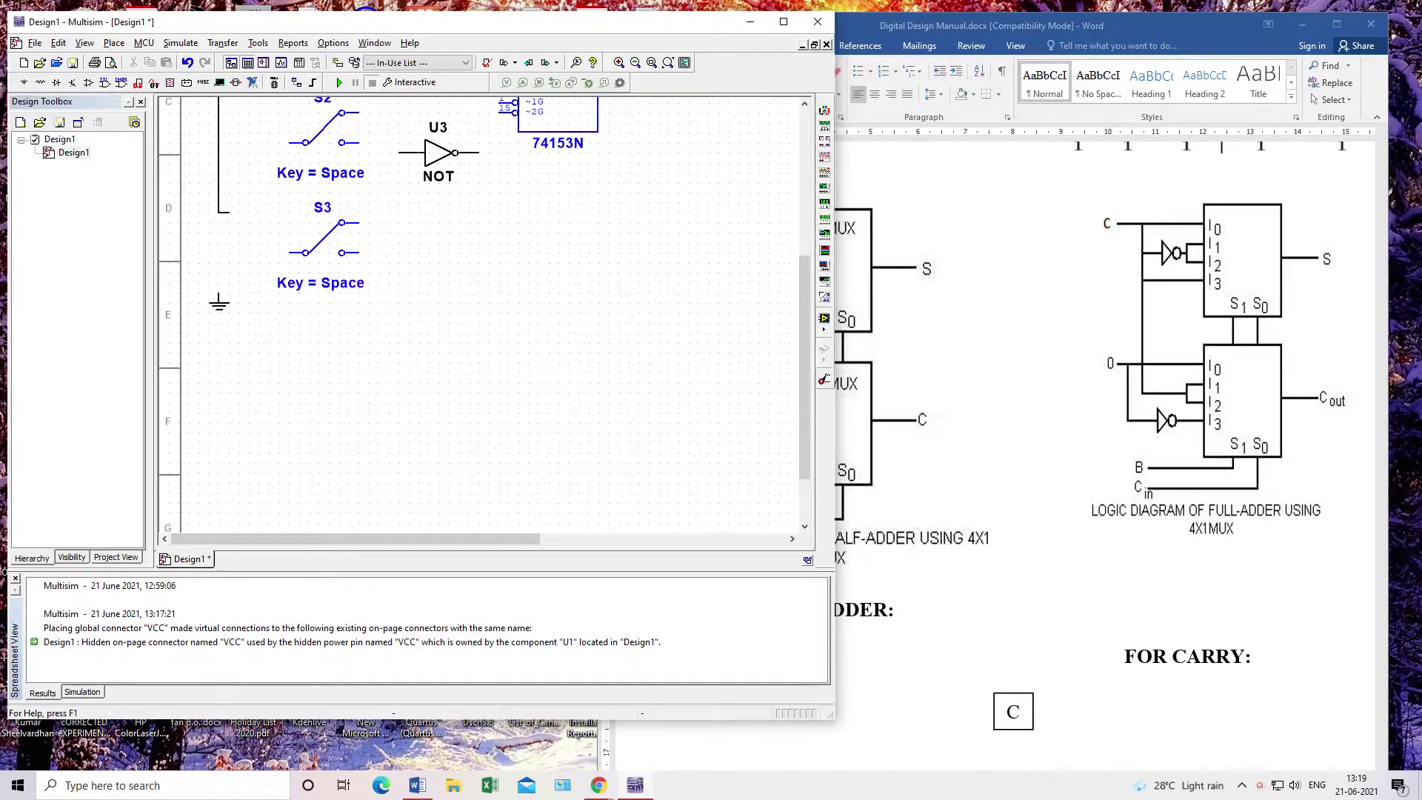
pyautogui.doubleClick(229, 222)
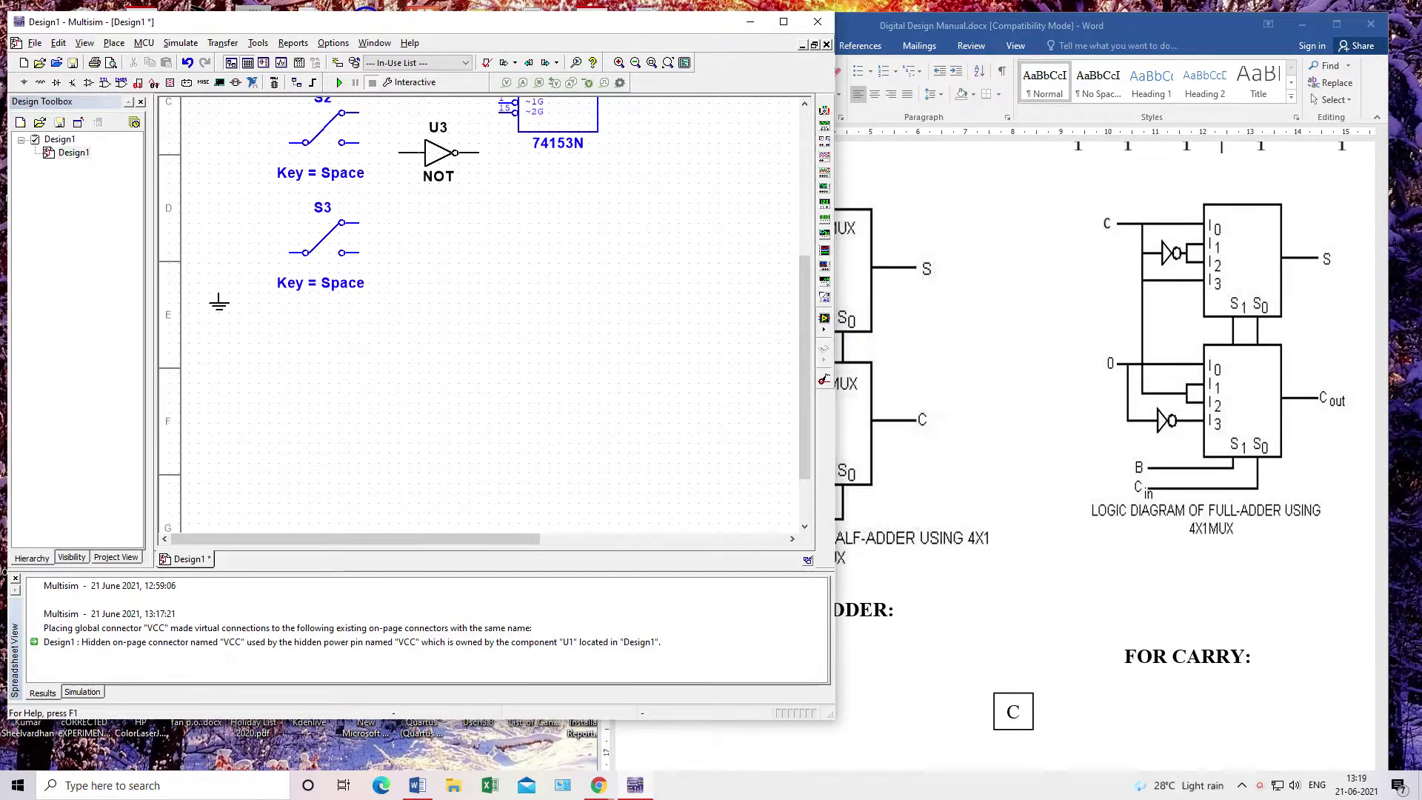
# Rotate switch S3 by 180 degrees so its two throw contacts face the VCC wire
pyautogui.click(323, 239)
pyautogui.press('Up')
pyautogui.press('Left')
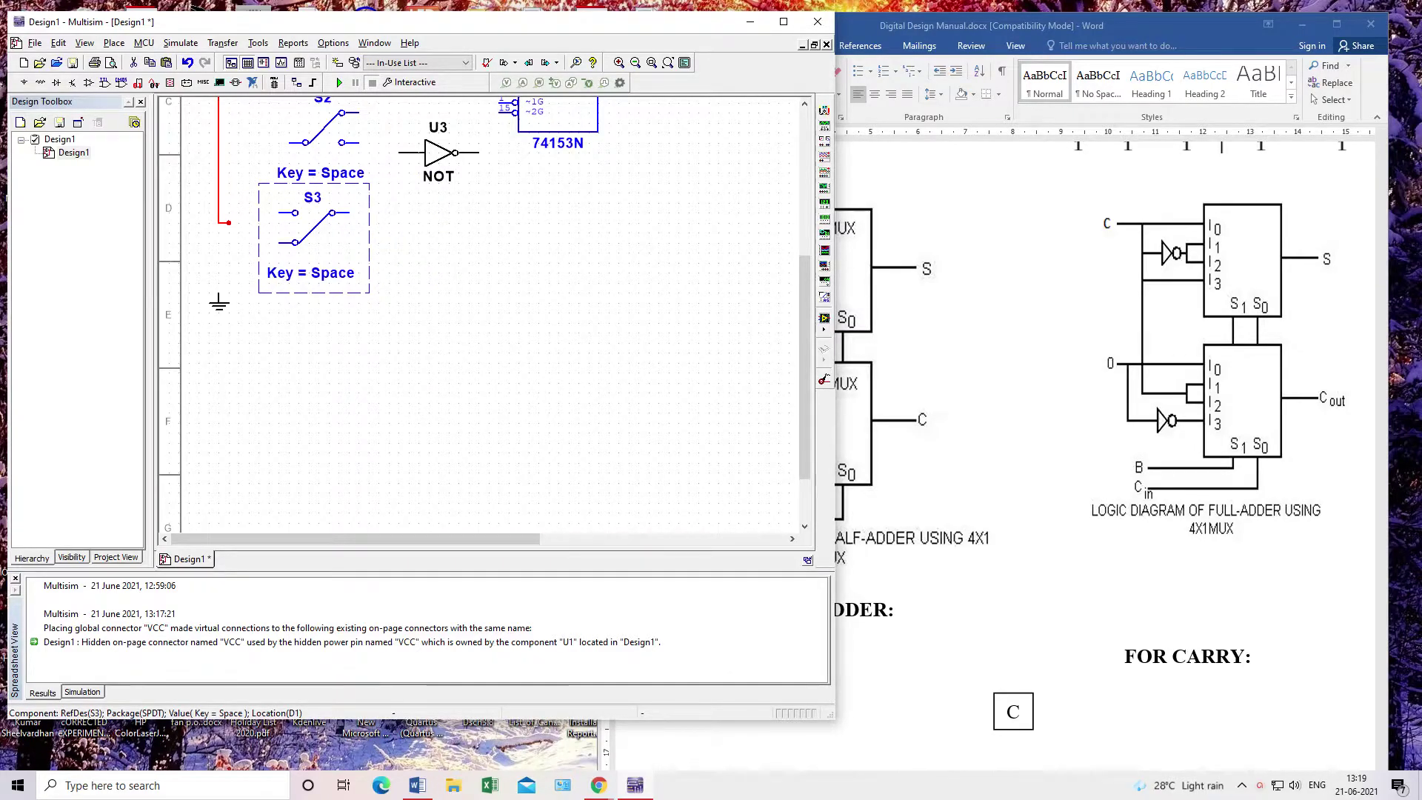
# Move switch S2 up to leave space between it and switch S3
pyautogui.scroll(5, 481, 311)
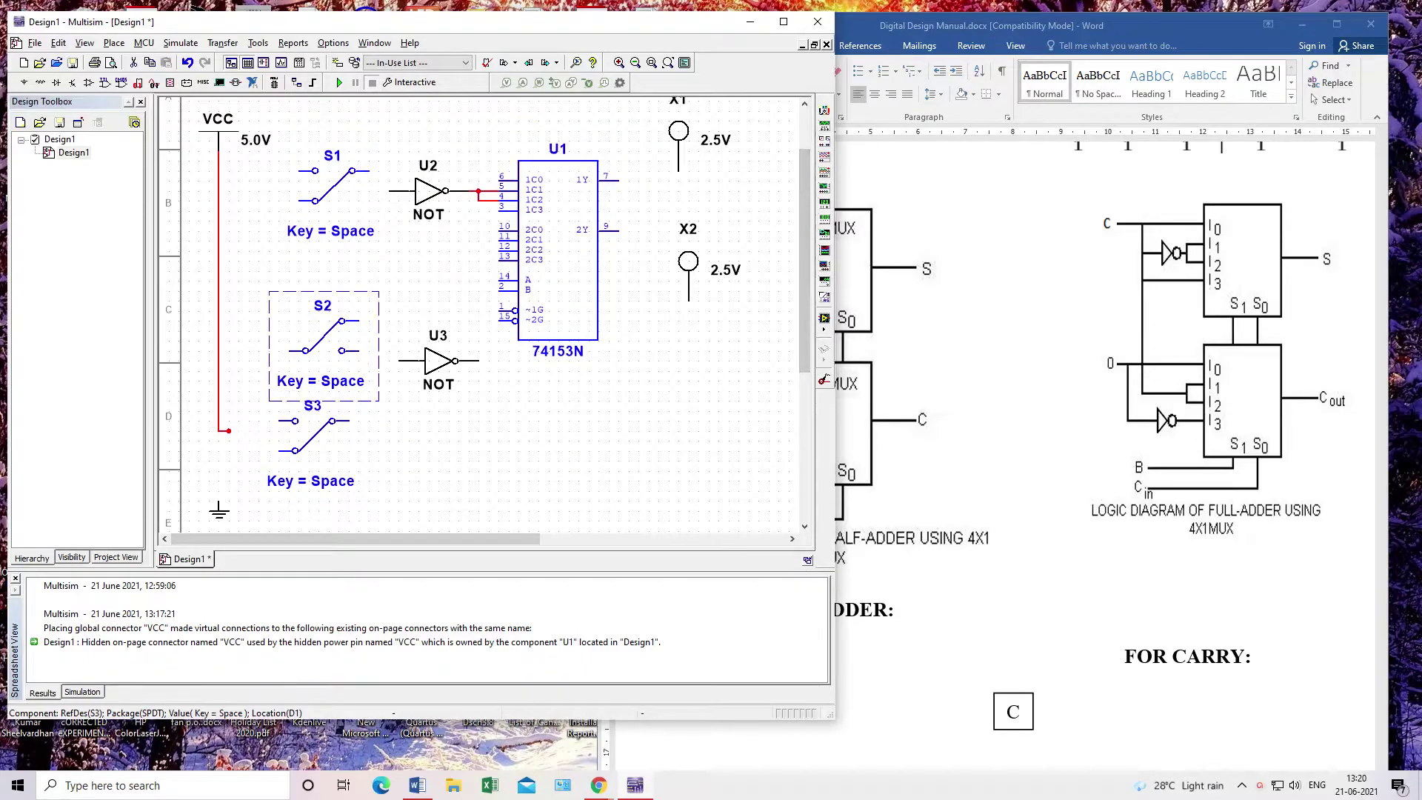
pyautogui.moveTo(323, 340); pyautogui.dragTo(323, 311)
pyautogui.click(312, 405)
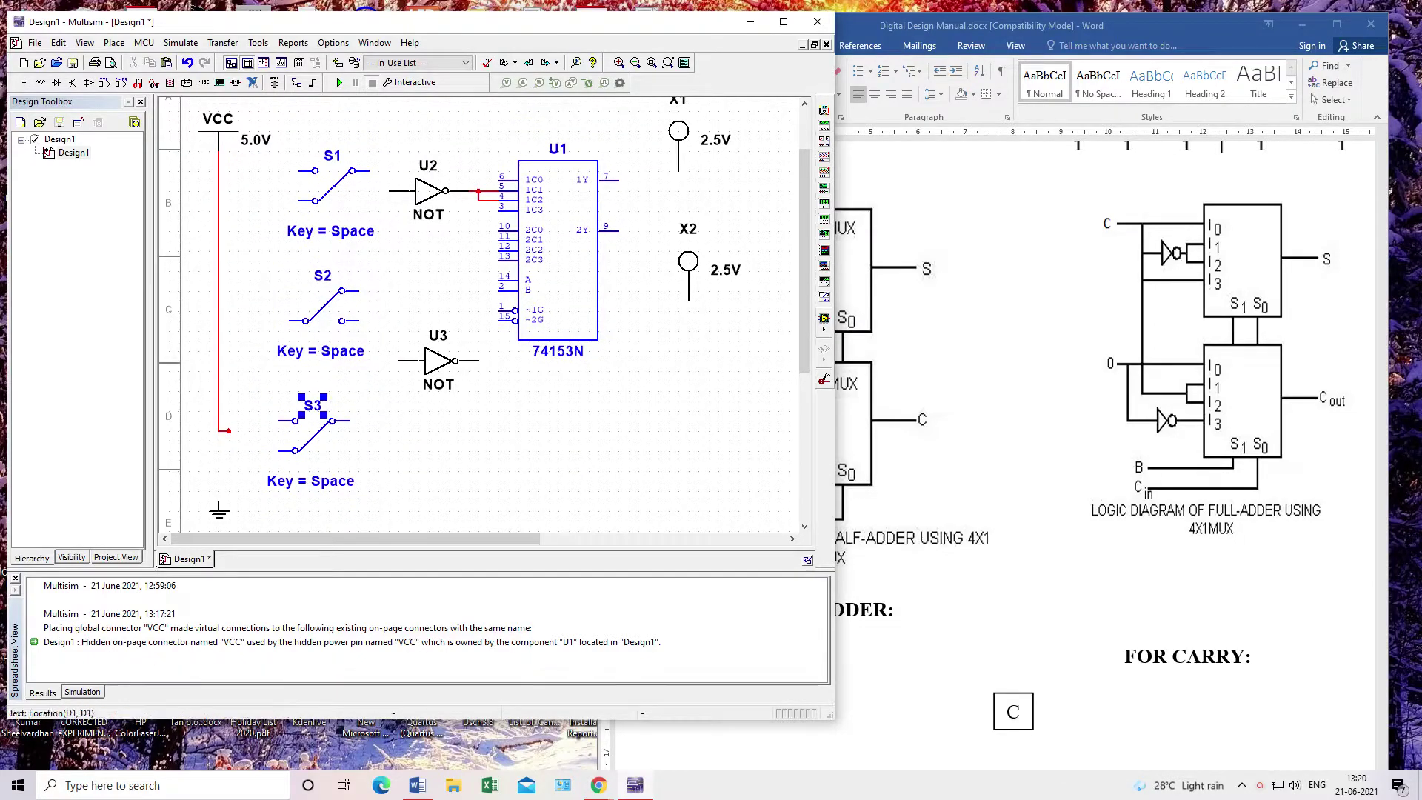
# Toggle switch S3 to its upper contact and move it up slightly, level with the lower part of the VCC wire
pyautogui.press('space')
pyautogui.moveTo(312, 435); pyautogui.dragTo(313, 402)
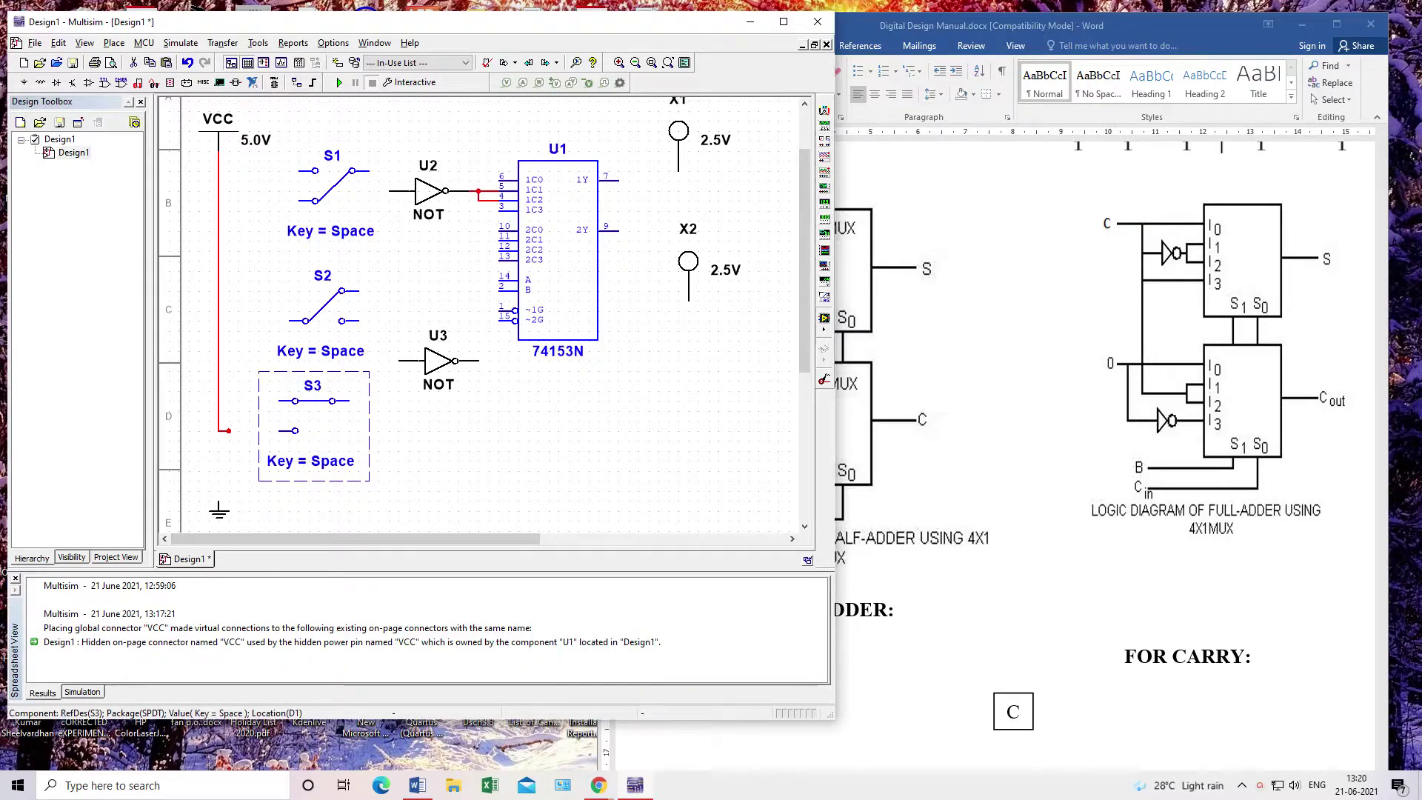
# Rotate switch S2 by 180 degrees so its two throw contacts face the VCC wire
pyautogui.click(333, 186)
pyautogui.click(323, 311)
pyautogui.hotkey('ctrl', 'r')
pyautogui.hotkey('ctrl', 'r')
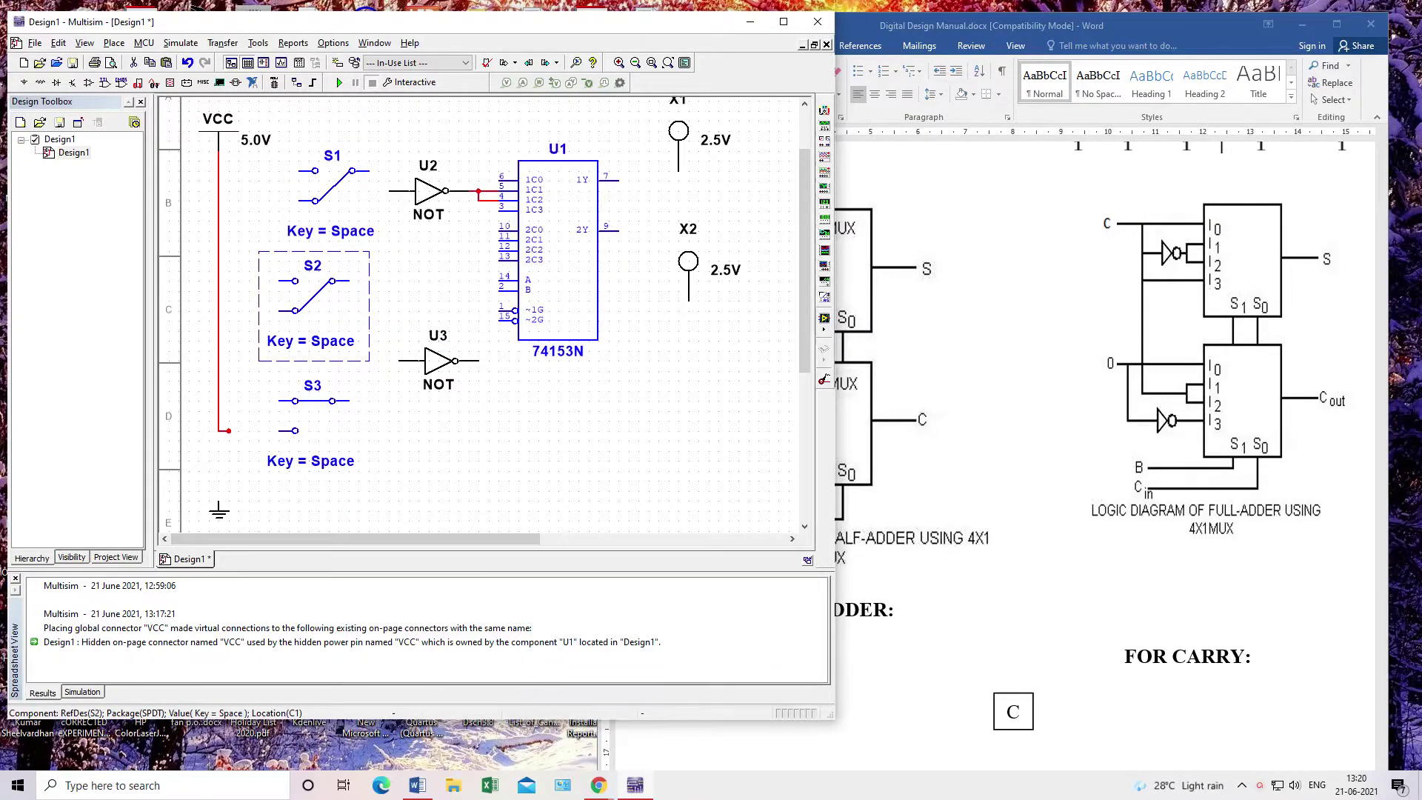
pyautogui.press('Escape')
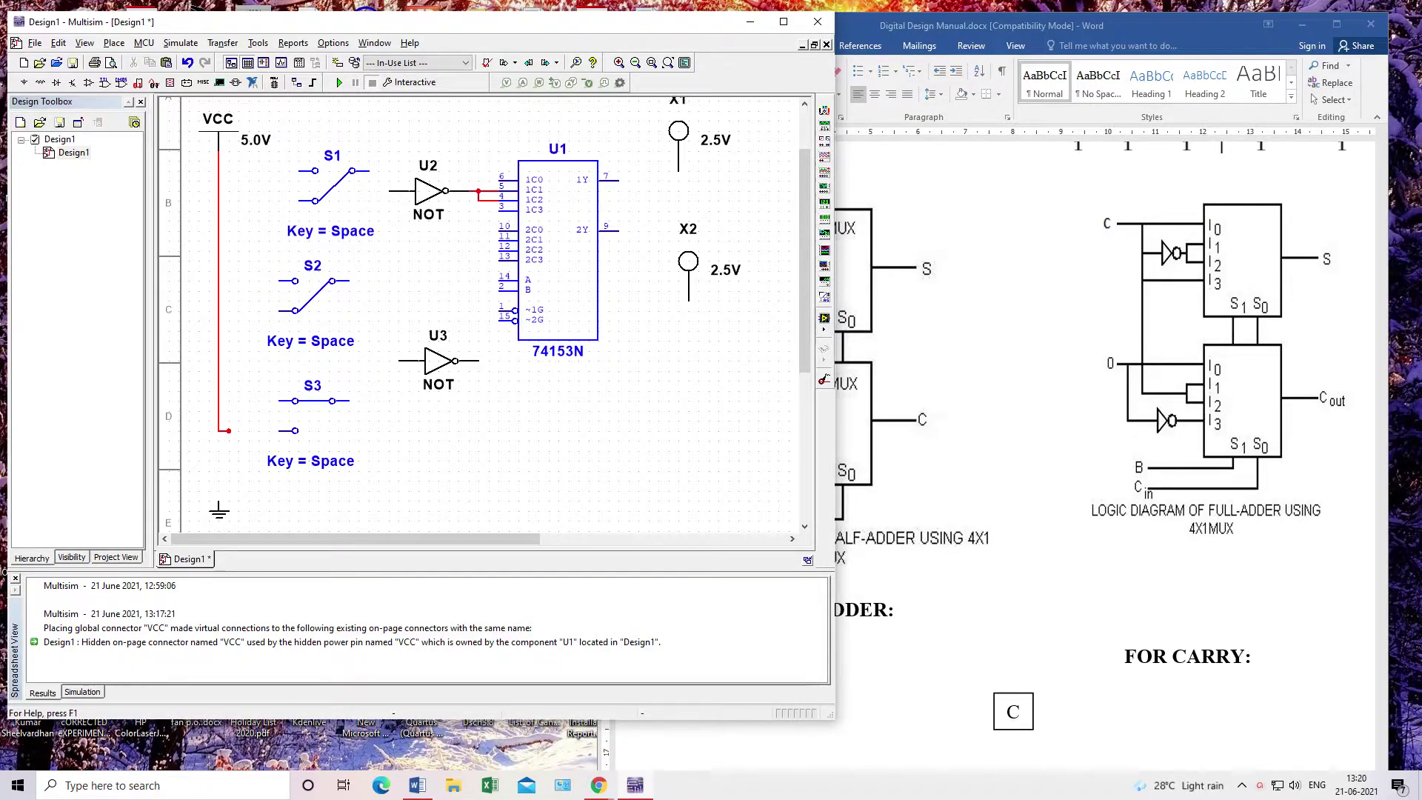
# Wire the upper contacts of switches S1, S2 and S3 to the VCC wire and delete its leftover end
pyautogui.click(218, 171)
pyautogui.click(315, 171)
pyautogui.click(295, 401)
pyautogui.click(218, 401)
pyautogui.click(219, 417)
pyautogui.press('Delete')
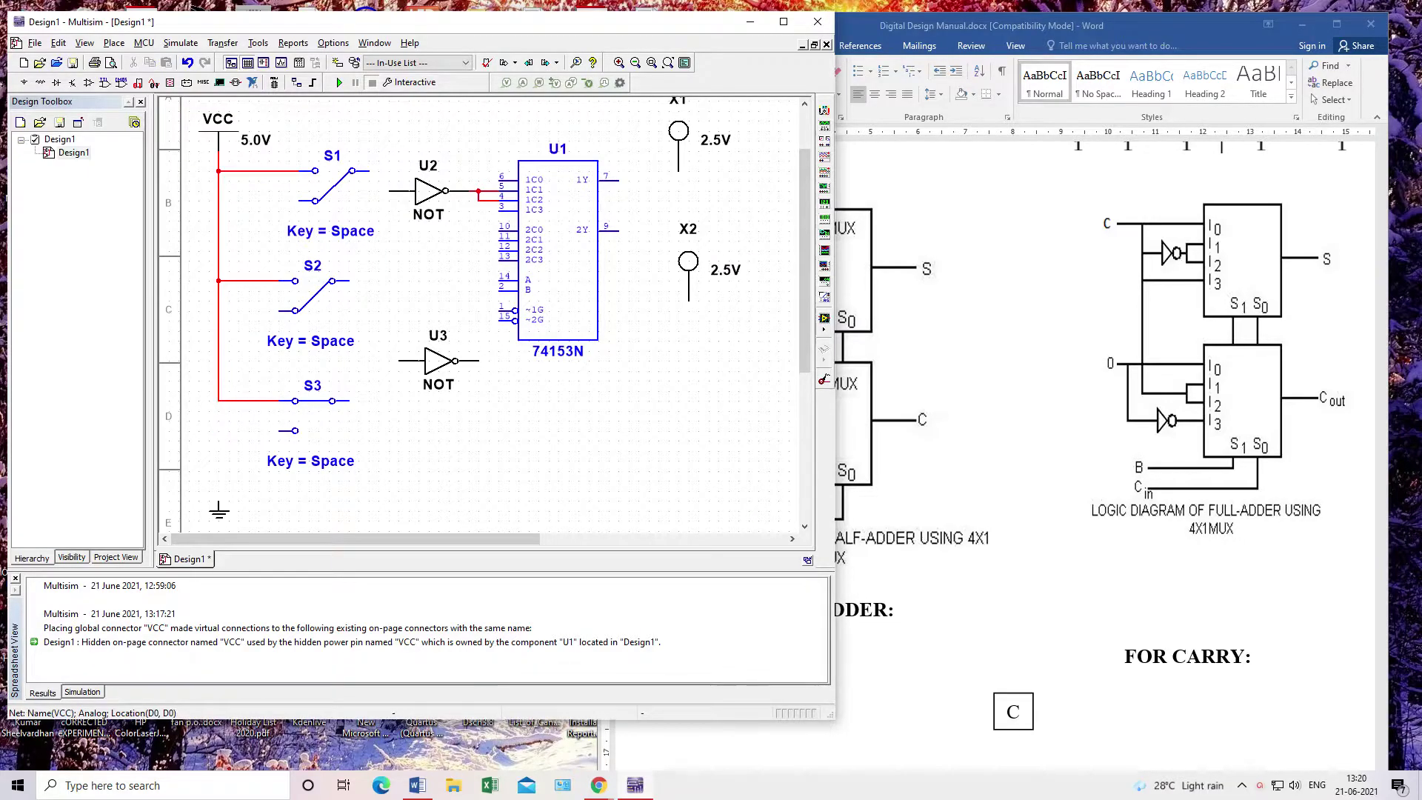
# Wire the lower contacts of switches S3, S1 and S2 to ground
pyautogui.click(218, 510)
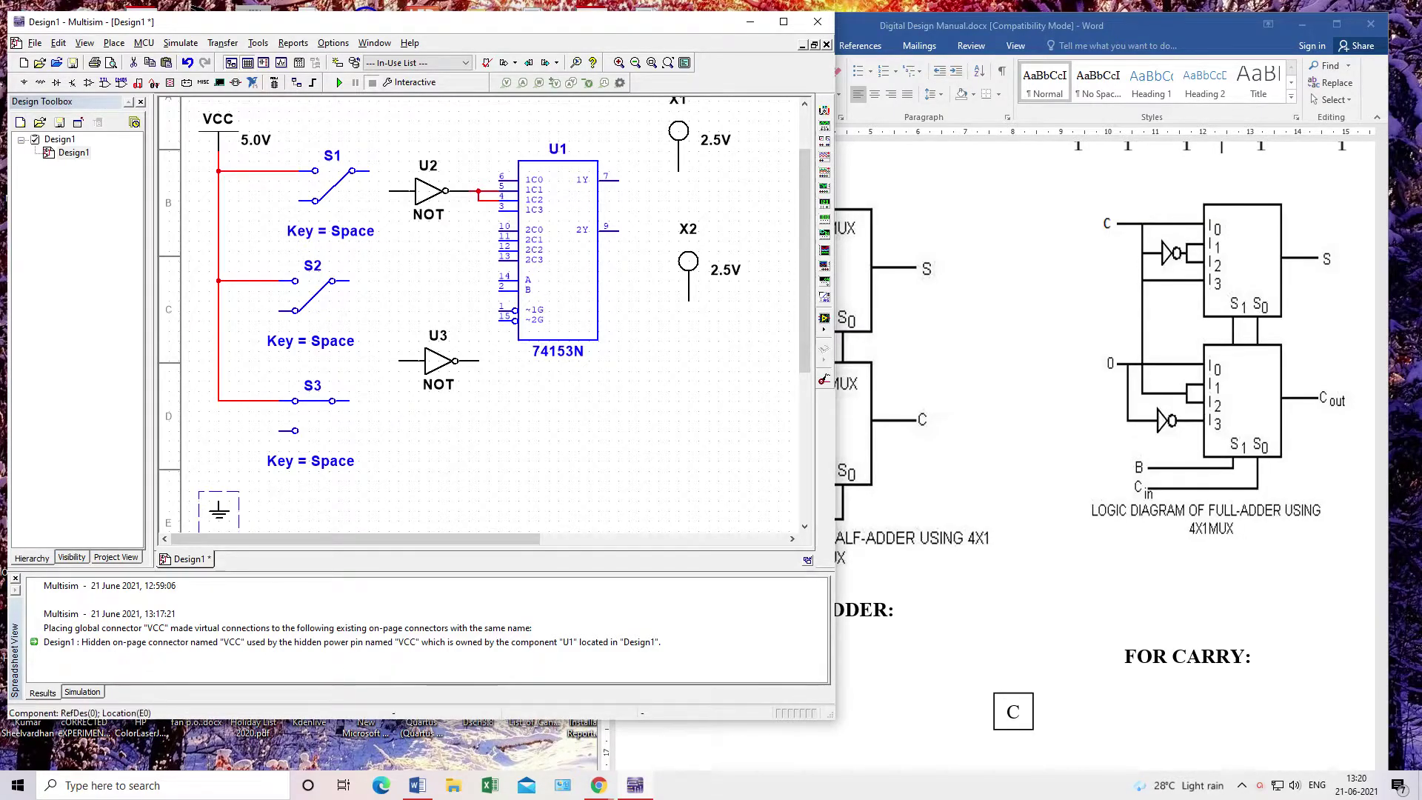
pyautogui.scroll(-2, 485, 315)
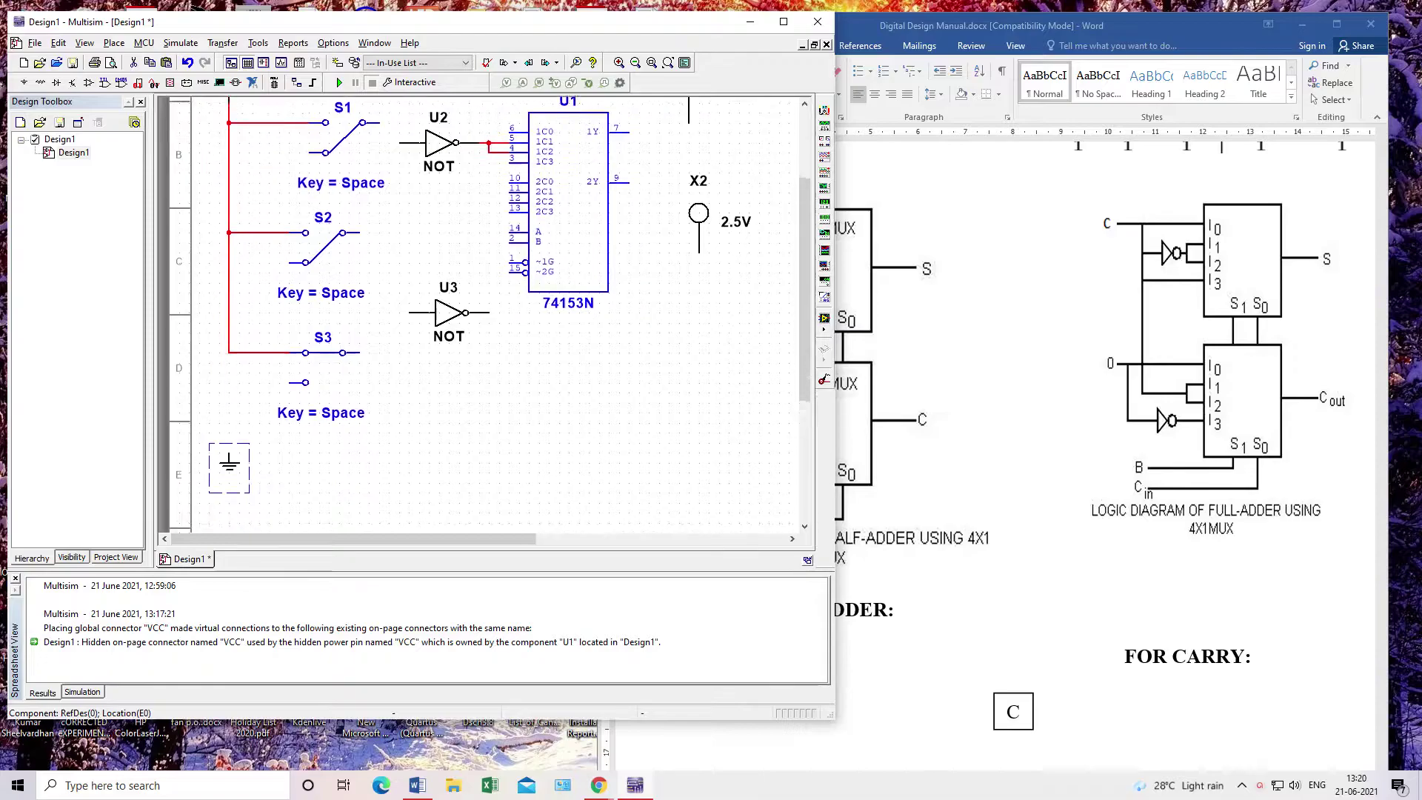
pyautogui.moveTo(804, 289); pyautogui.dragTo(804, 257)
pyautogui.click(230, 505)
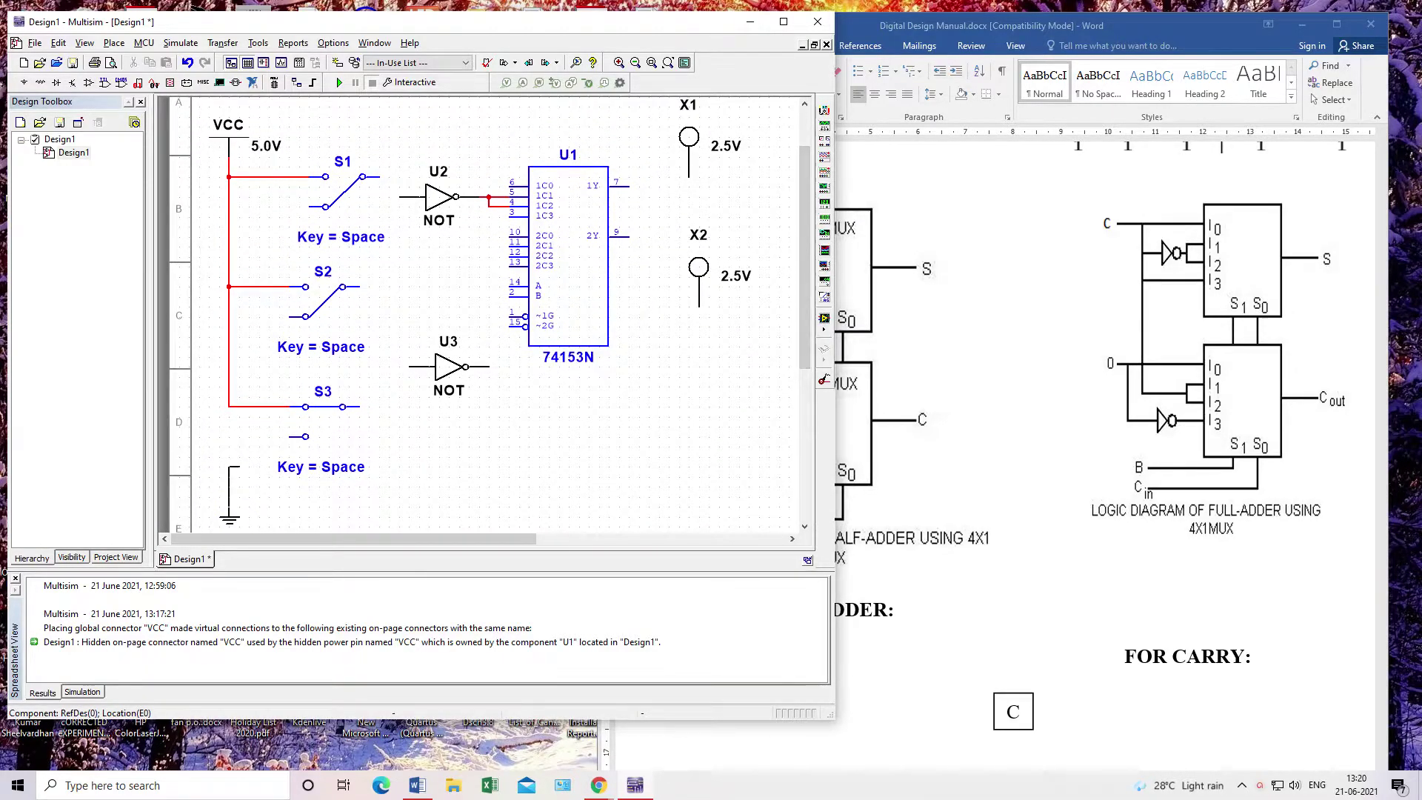
pyautogui.click(305, 436)
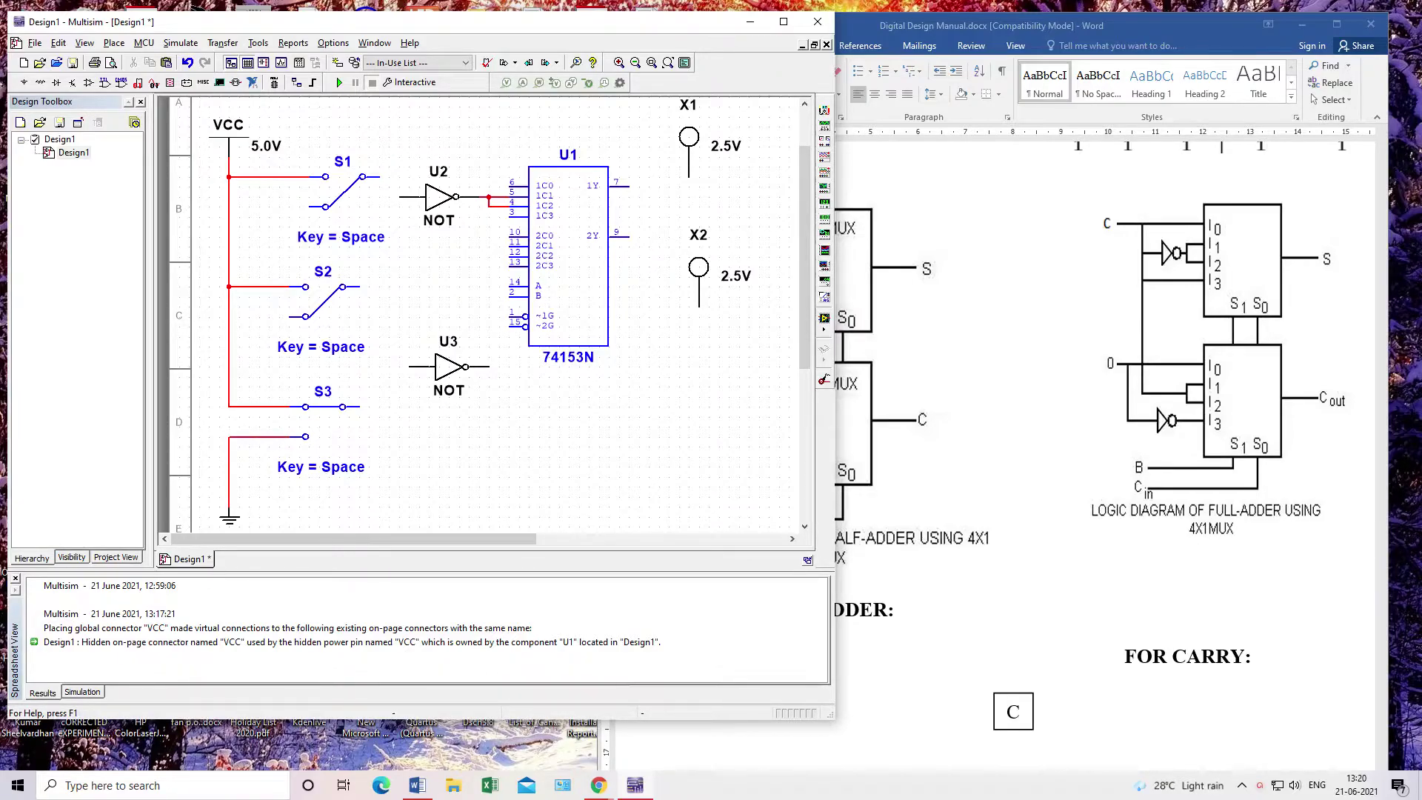
pyautogui.click(325, 206)
pyautogui.click(248, 436)
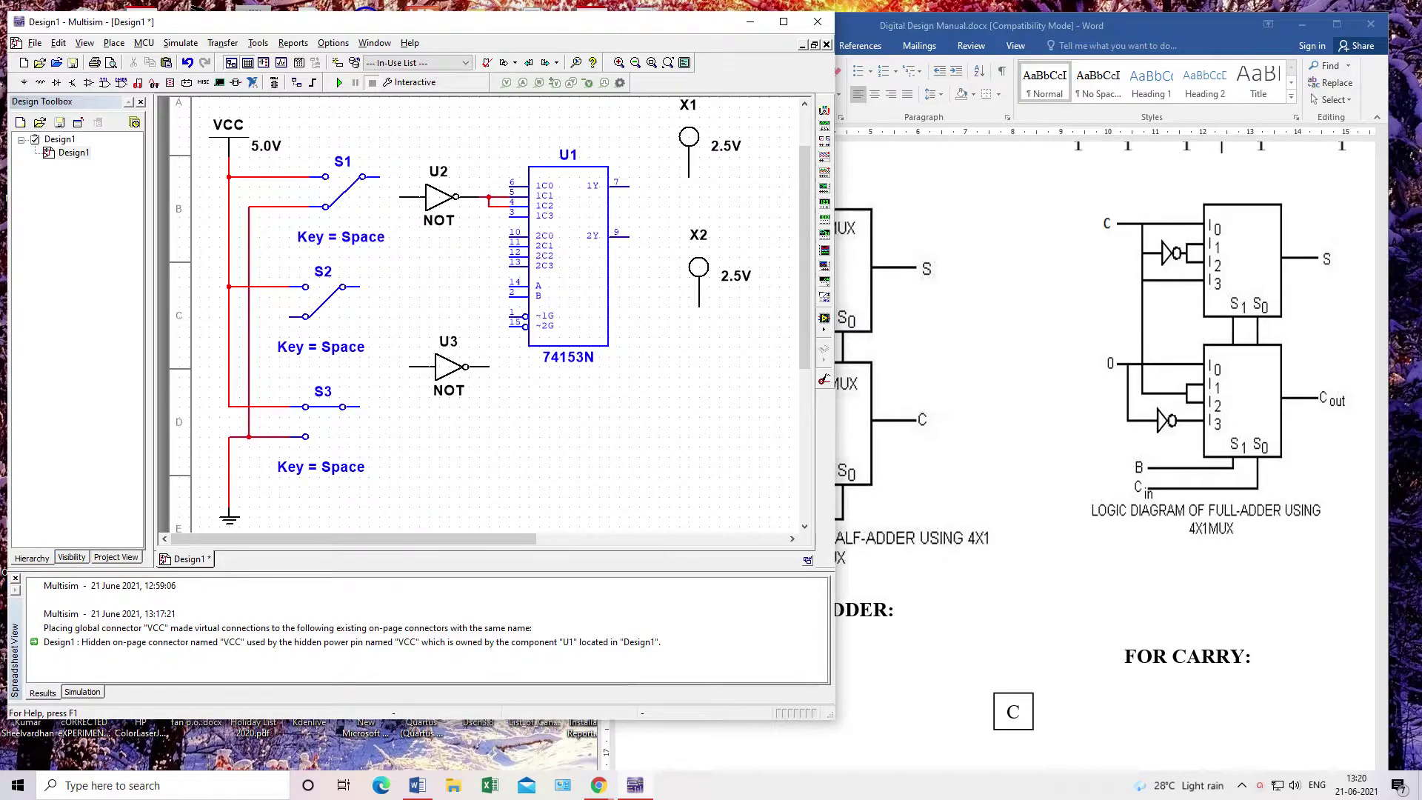
pyautogui.click(289, 316)
pyautogui.click(248, 316)
# Change switch S1's reference designator to C and its toggle key to C
pyautogui.click(342, 161)
pyautogui.doubleClick(344, 191)
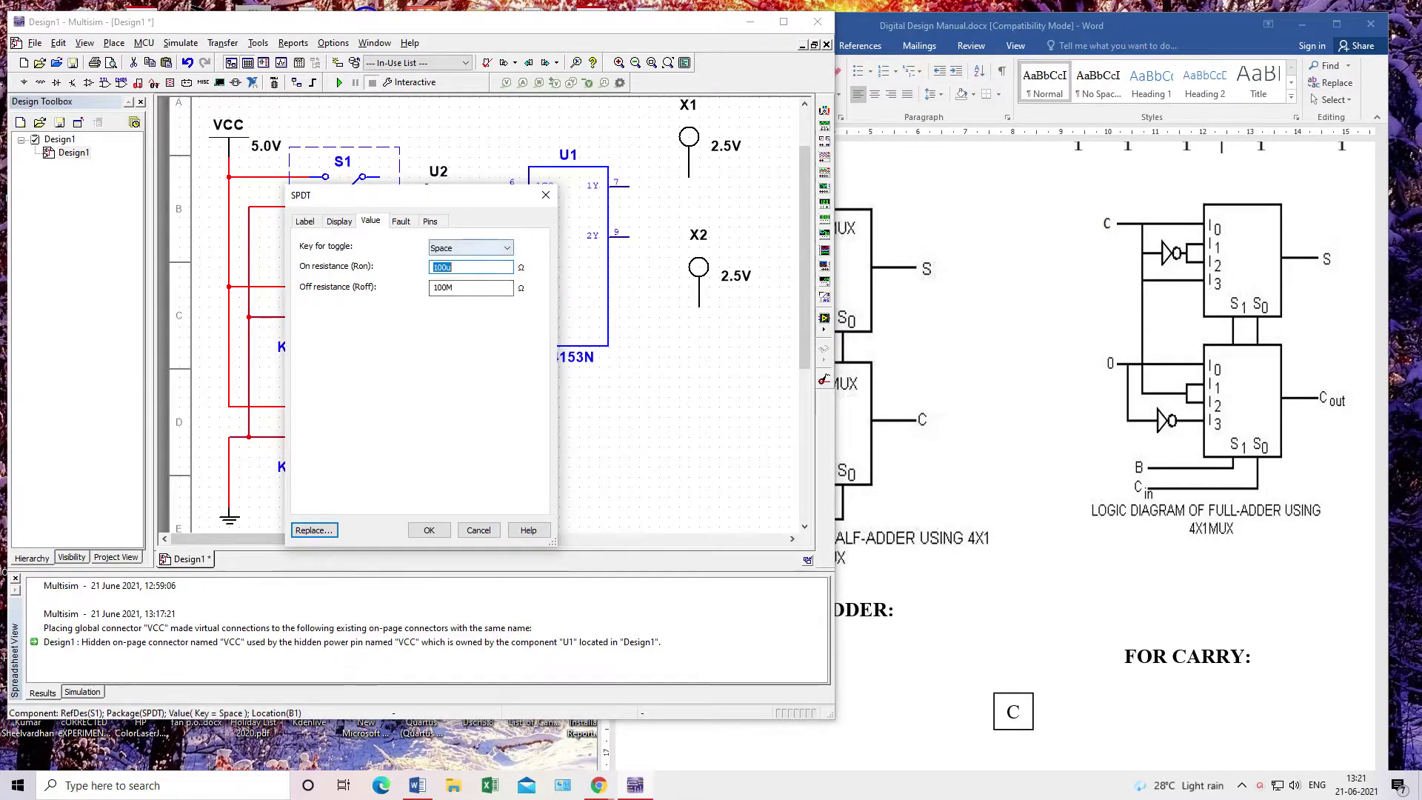
pyautogui.click(304, 221)
pyautogui.doubleClick(313, 263)
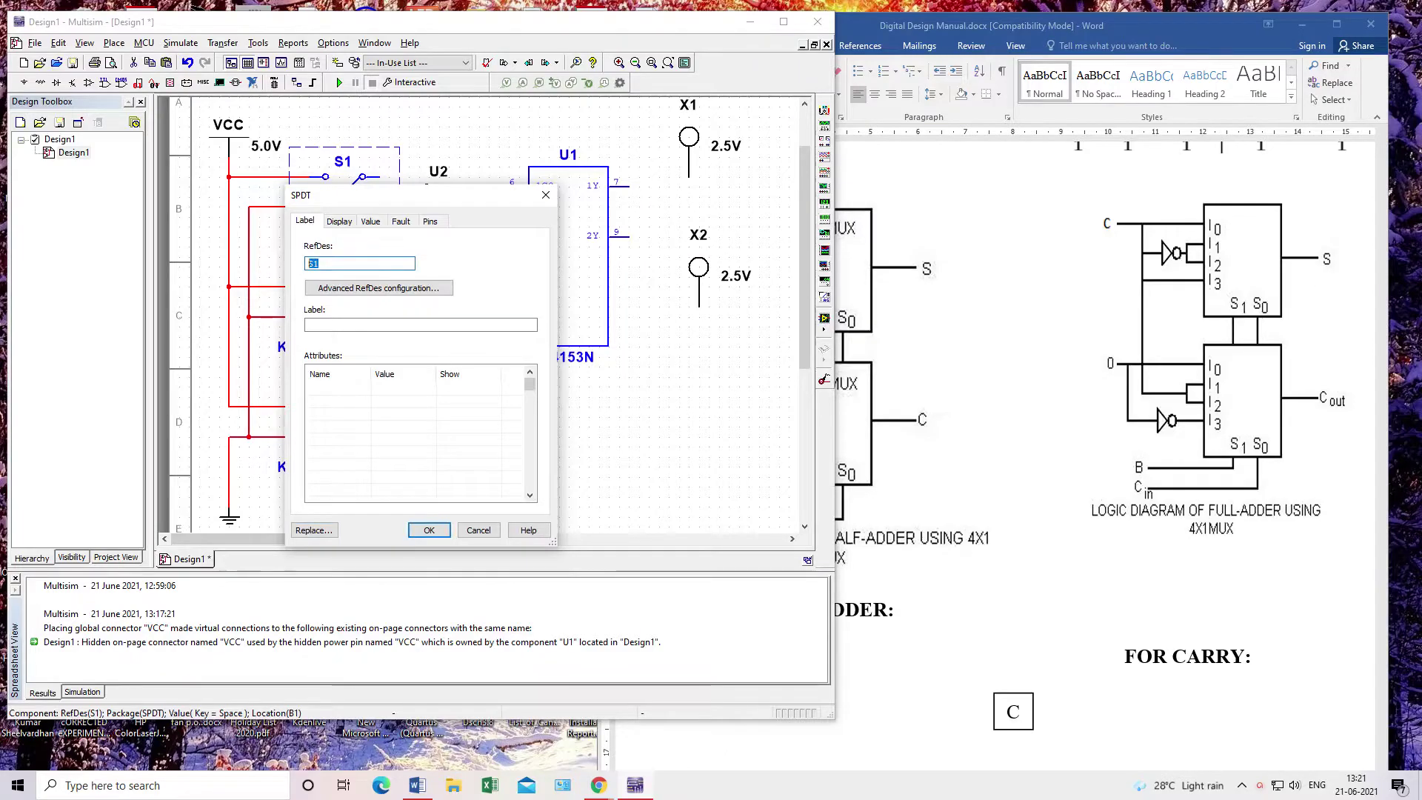
pyautogui.hotkey('ctrl', 'Tab')
pyautogui.hotkey('ctrl', 'Tab')
pyautogui.click(470, 247)
pyautogui.click(465, 297)
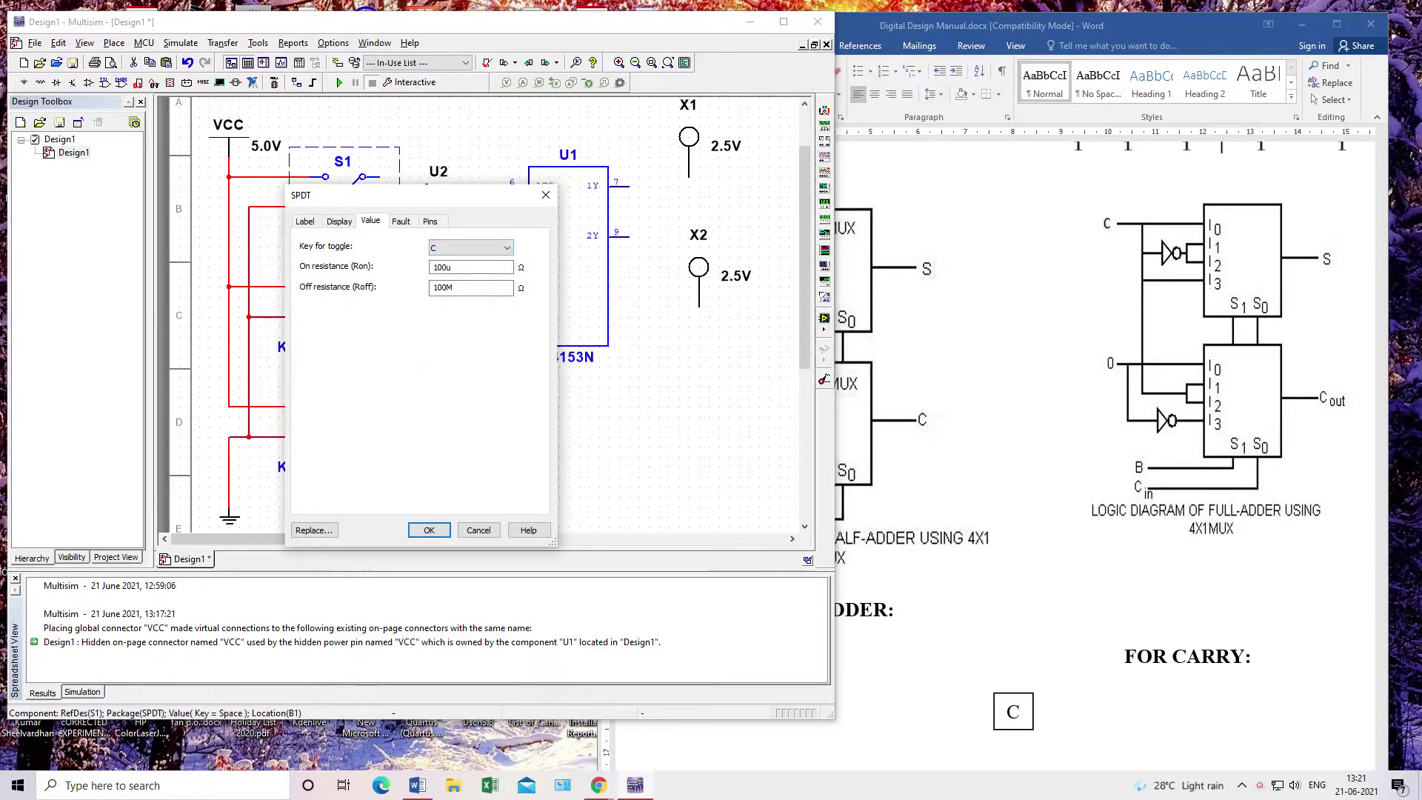
pyautogui.press('Return')
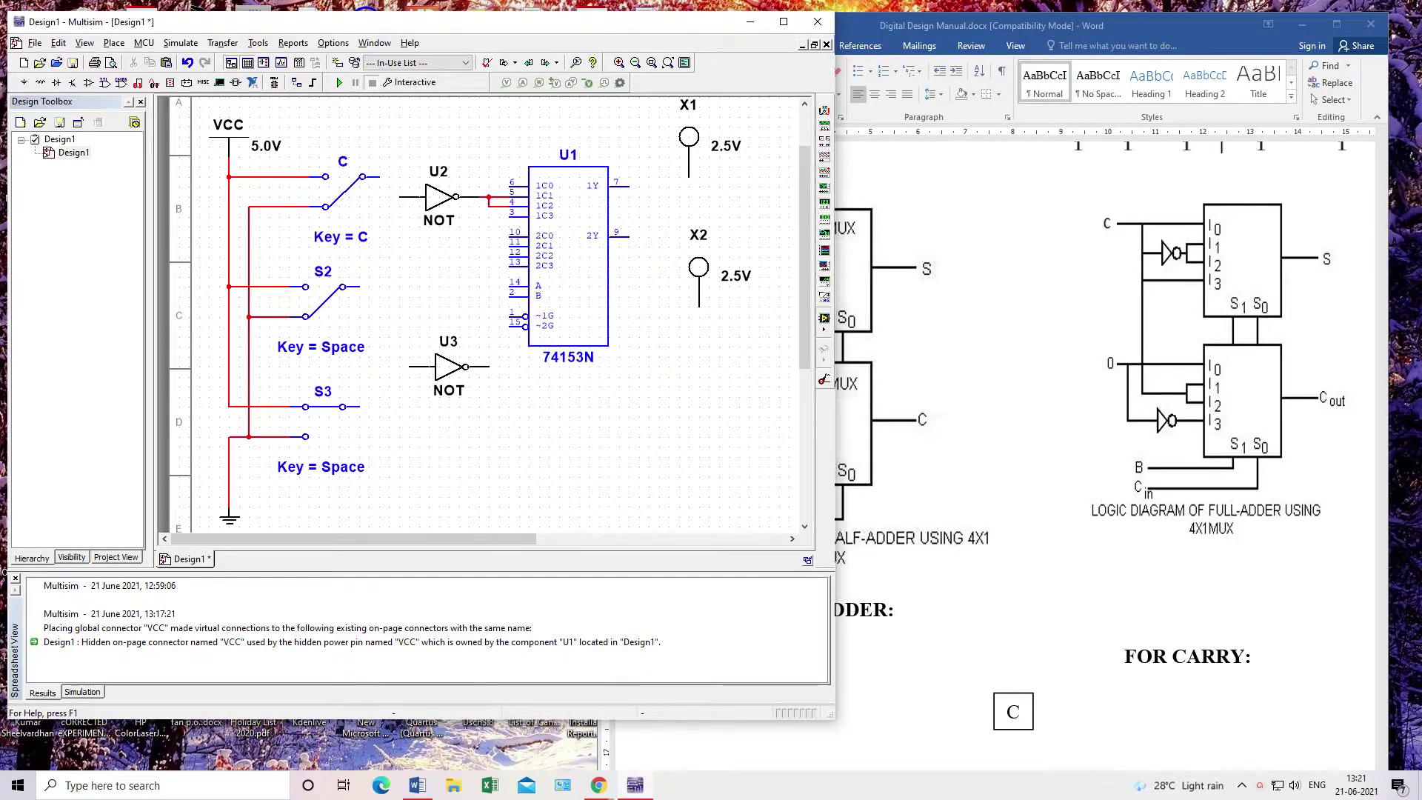
# Set the toggle key of switch S2 to A
pyautogui.doubleClick(321, 347)
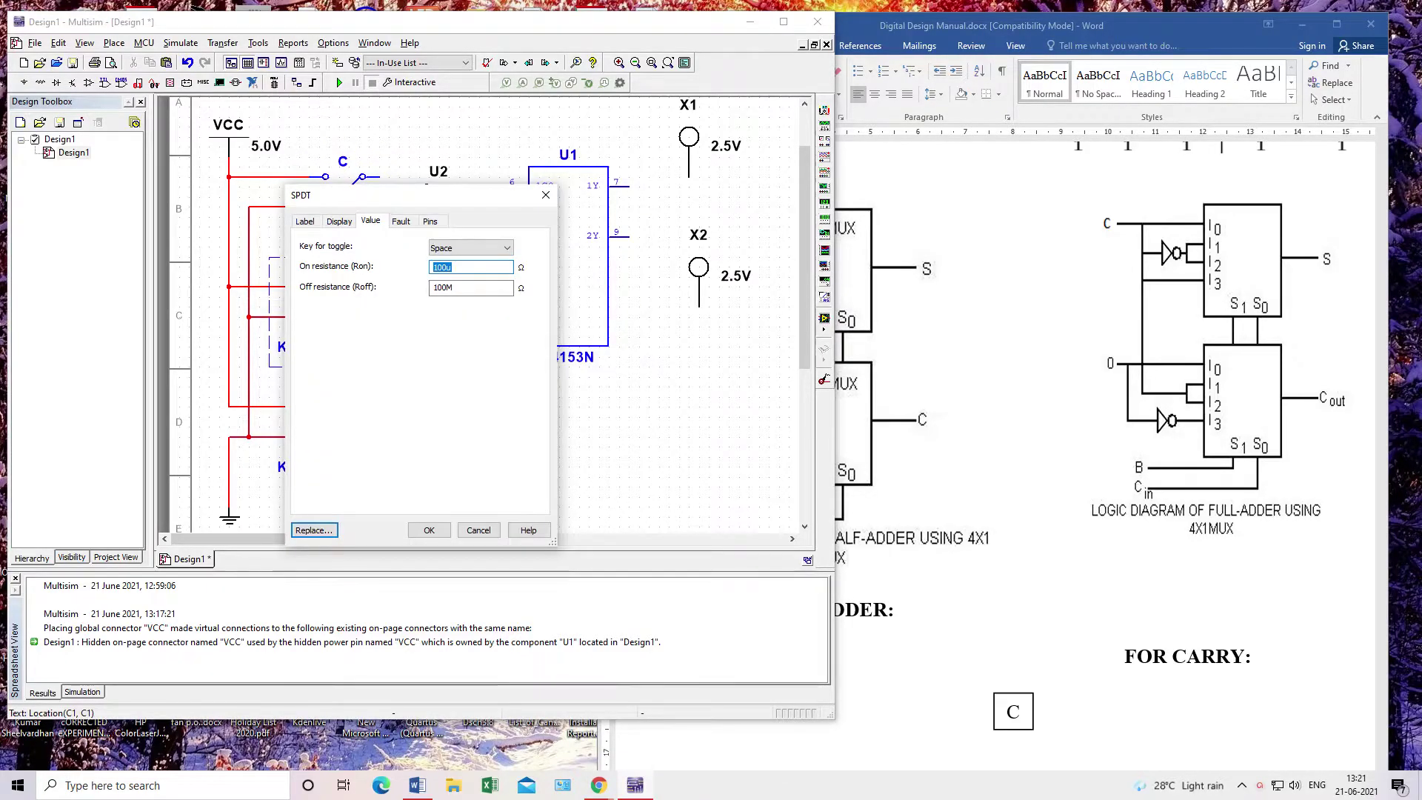
pyautogui.hotkey('shift', 'Tab')
pyautogui.hotkey('alt', 'Down')
pyautogui.press('f')
pyautogui.scroll(2, 465, 298)
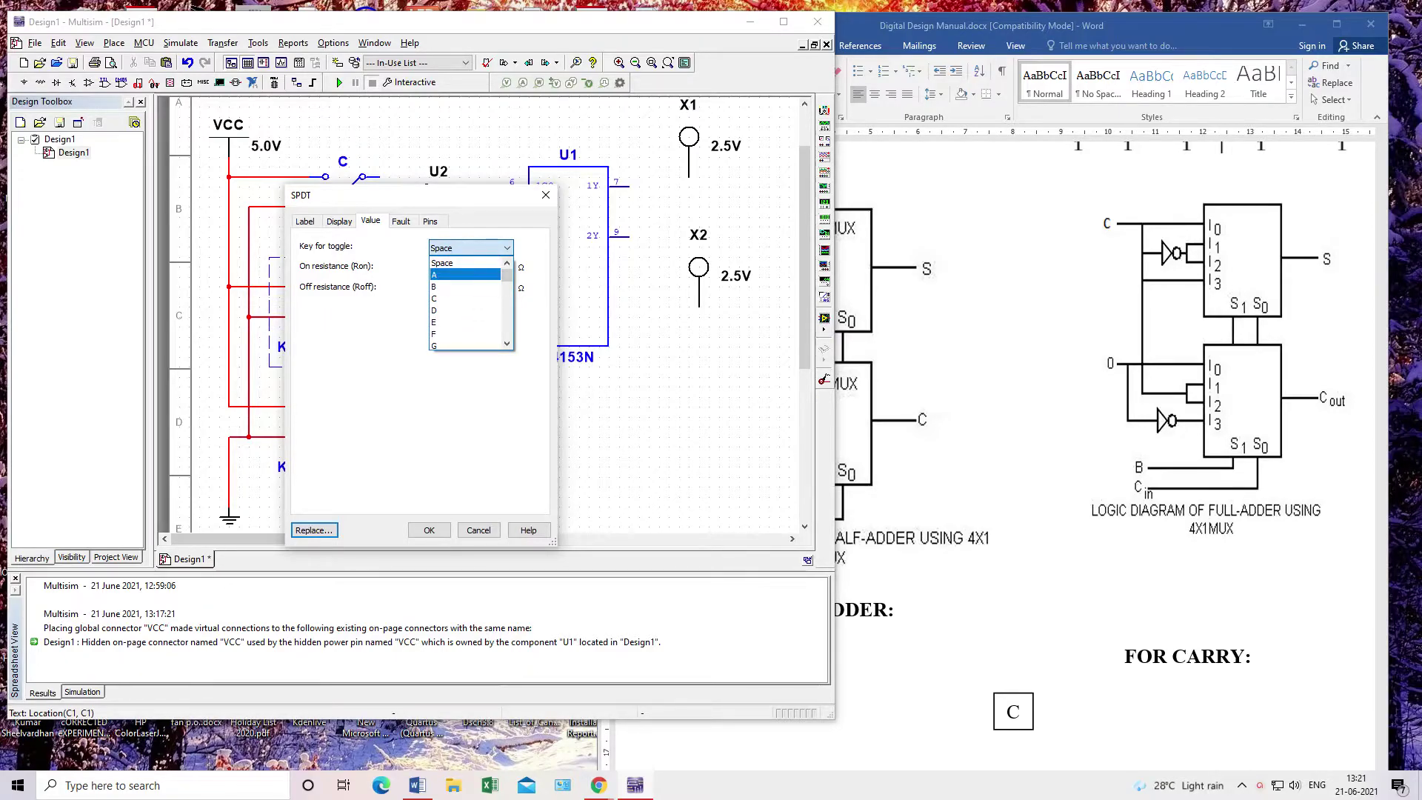
pyautogui.press('Return')
pyautogui.press('Return')
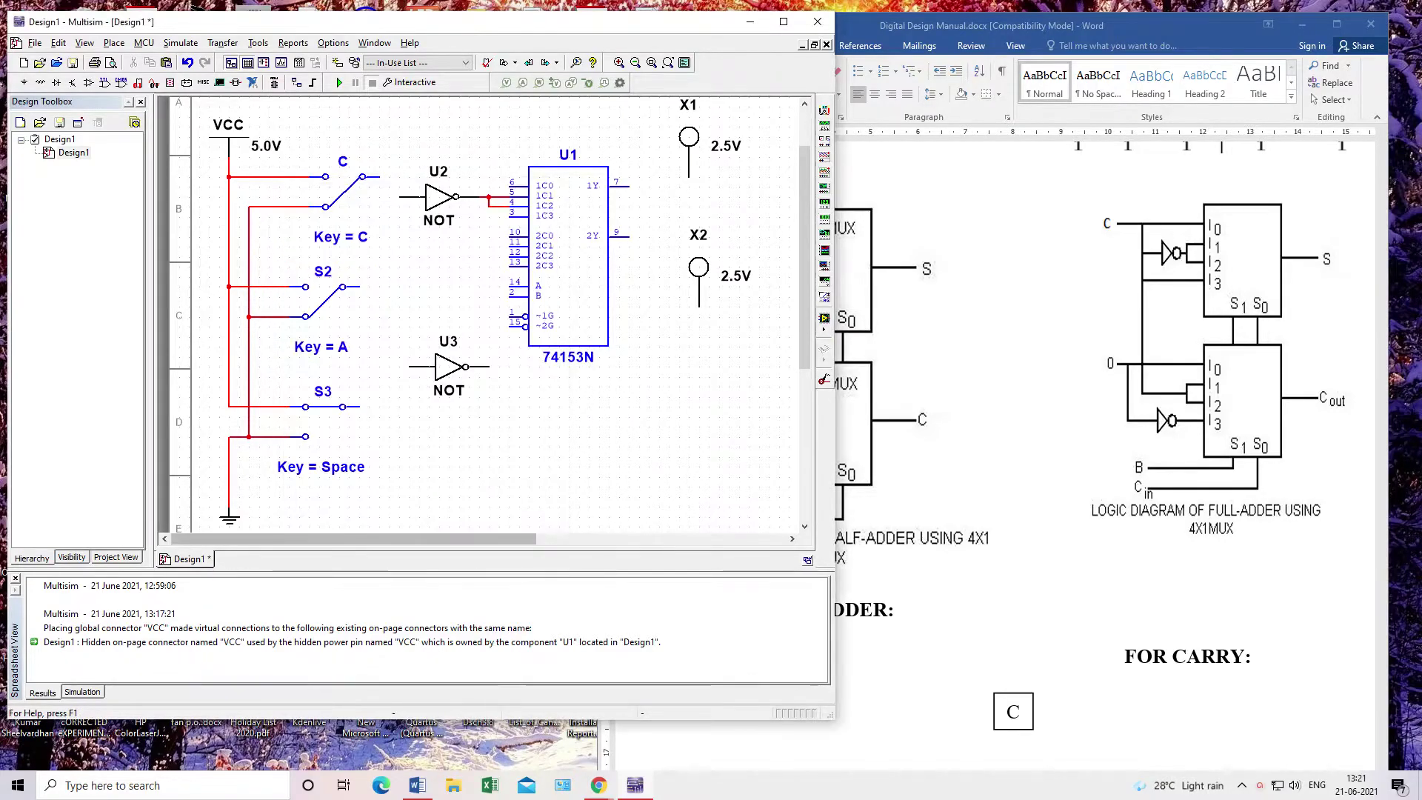
# Change switch S2's reference designator to A
pyautogui.doubleClick(323, 271)
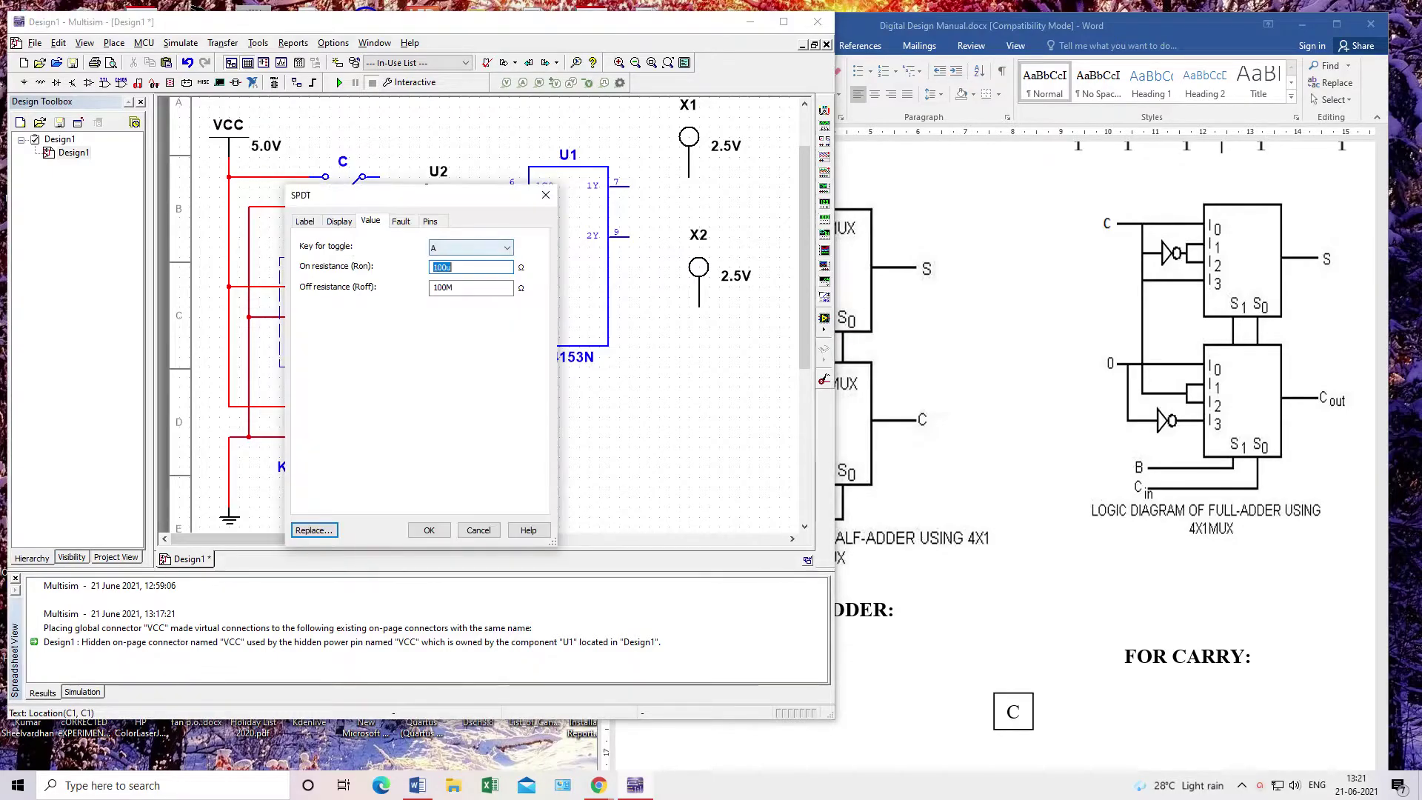
pyautogui.click(304, 221)
pyautogui.doubleClick(313, 263)
pyautogui.write('A')
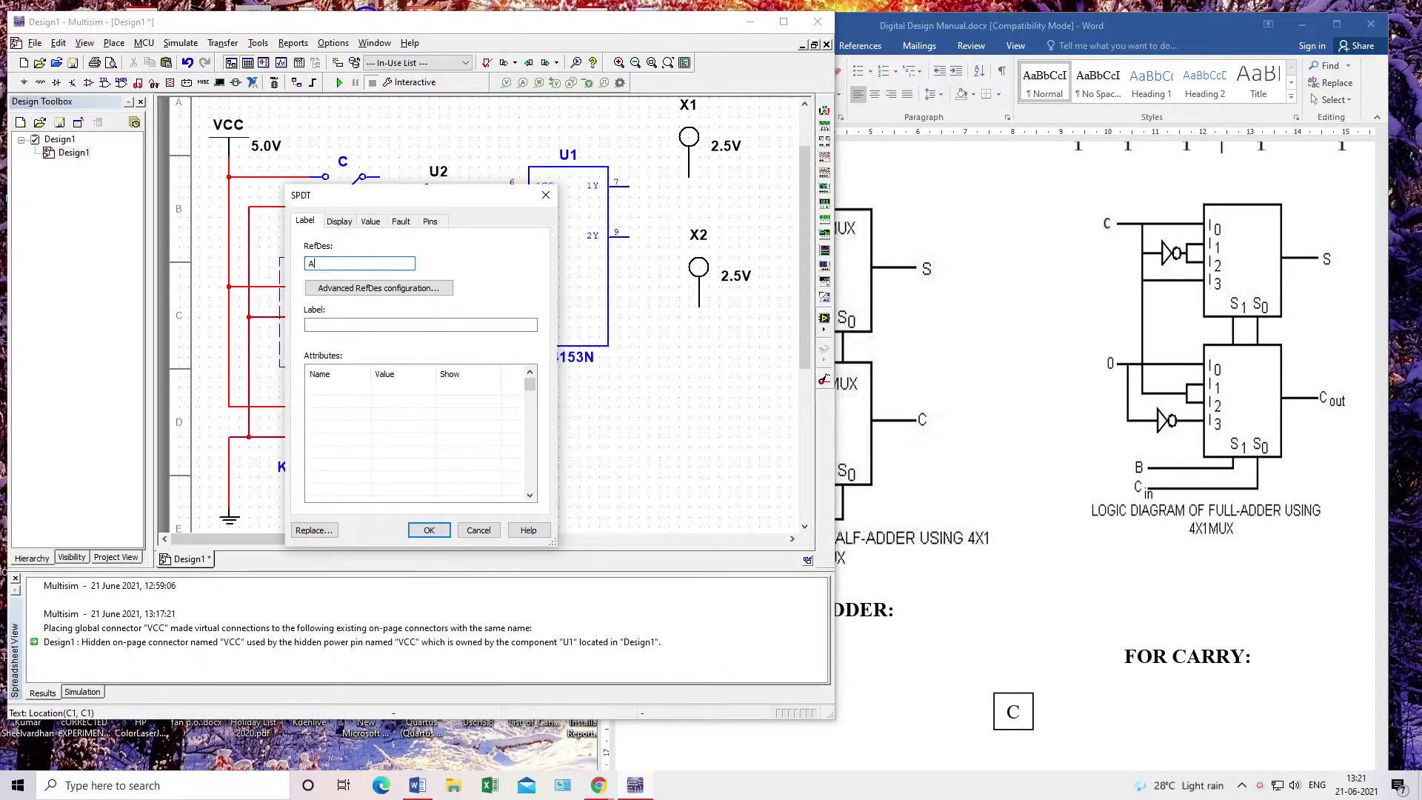
pyautogui.press('Return')
# Change switch S3's reference designator to B and its toggle key to B
pyautogui.doubleClick(321, 391)
pyautogui.moveTo(319, 263); pyautogui.dragTo(308, 263)
pyautogui.hotkey('ctrl', 'Tab')
pyautogui.hotkey('ctrl', 'Tab')
pyautogui.click(470, 247)
pyautogui.press('Return')
pyautogui.press('Return')
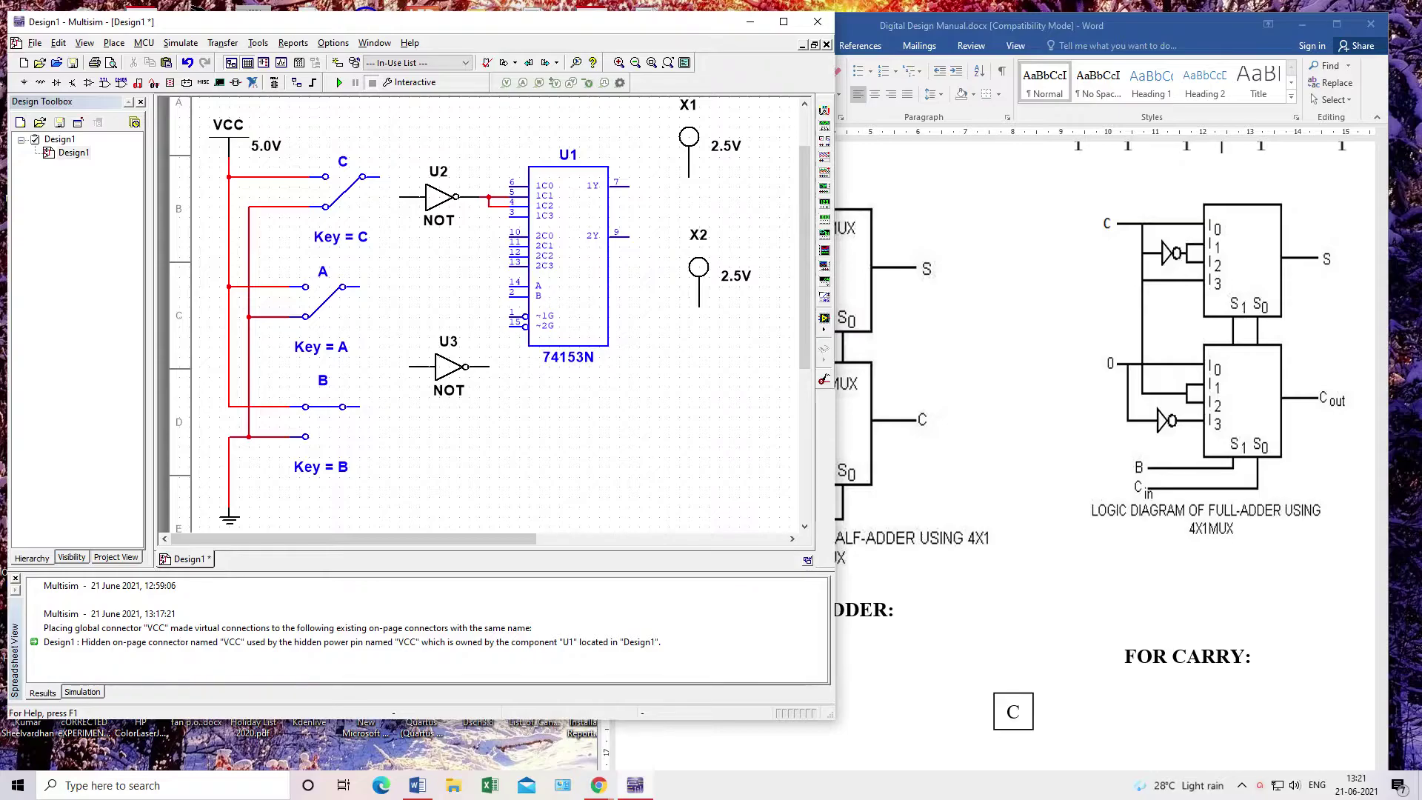
# Wire the common terminal of switch C to U1 inputs 1C0 and 1C3 and to the input of NOT gate U2
pyautogui.click(379, 176)
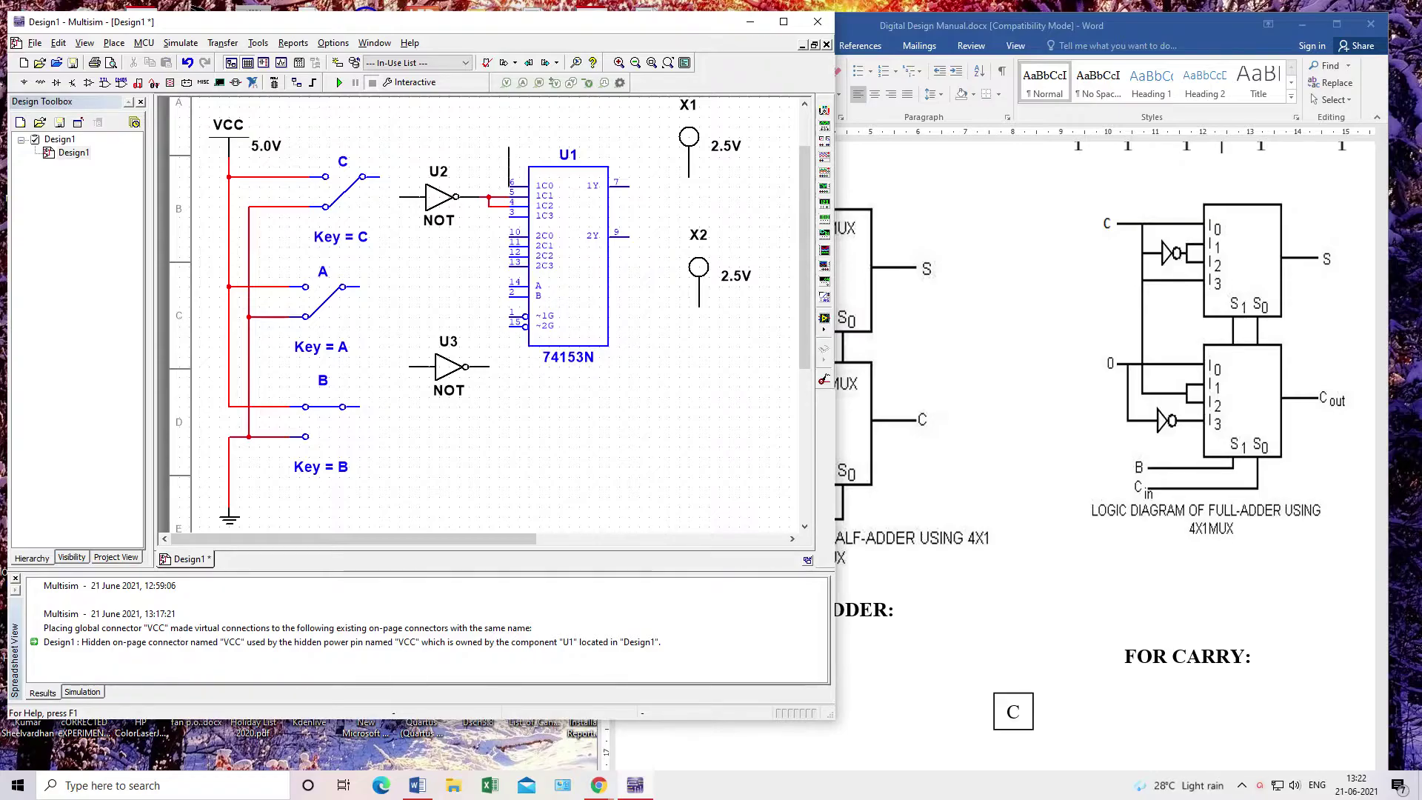
pyautogui.click(511, 183)
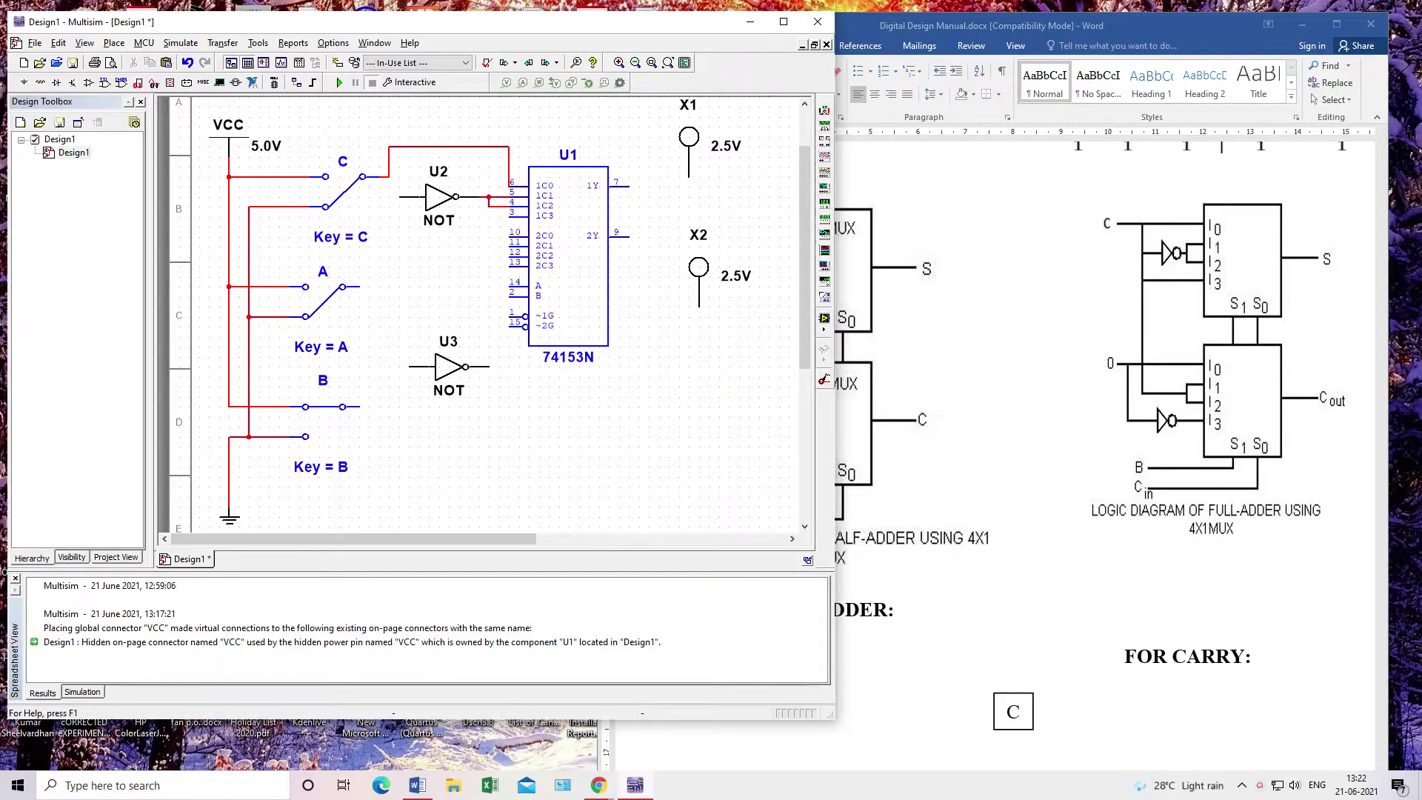
pyautogui.click(400, 196)
pyautogui.click(363, 177)
pyautogui.click(379, 177)
pyautogui.click(508, 216)
pyautogui.click(389, 198)
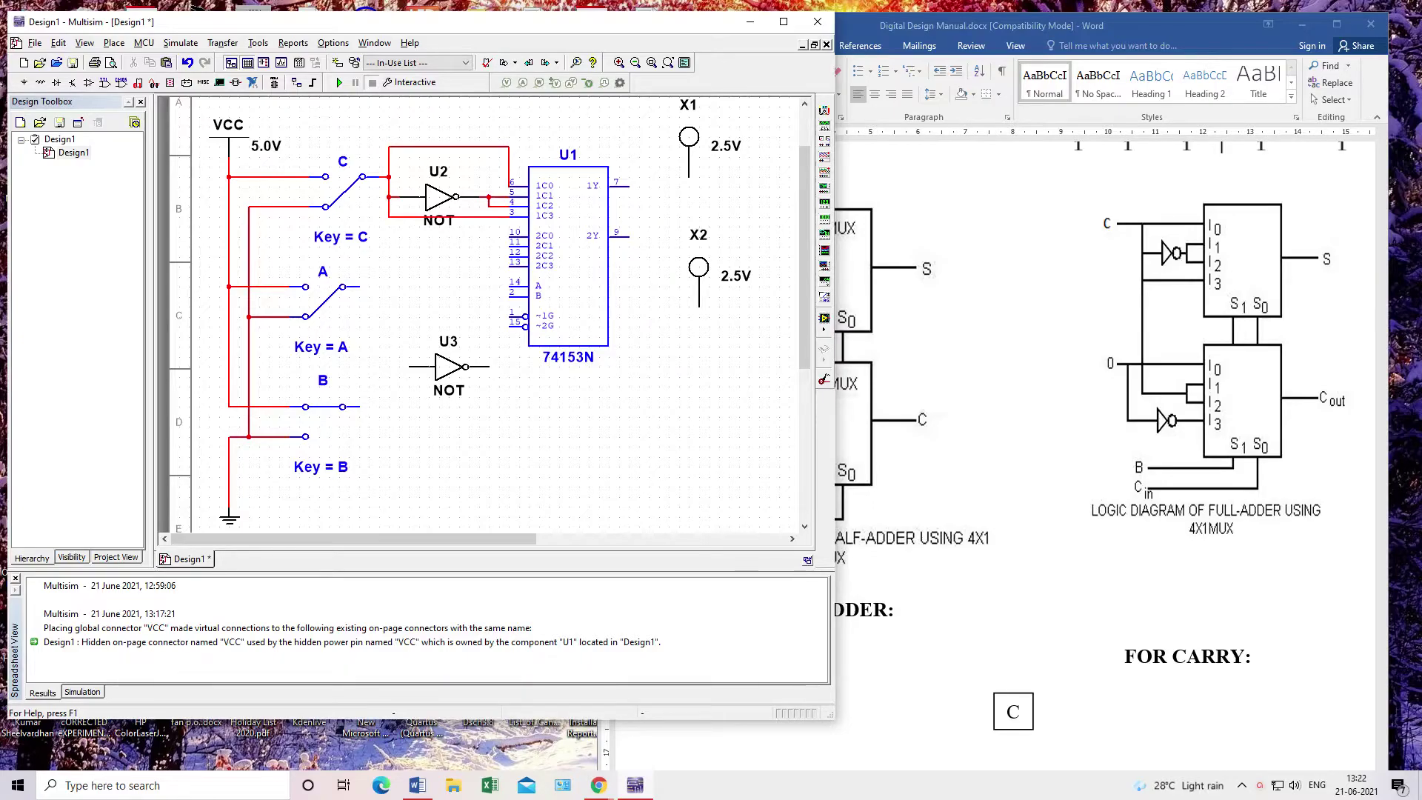
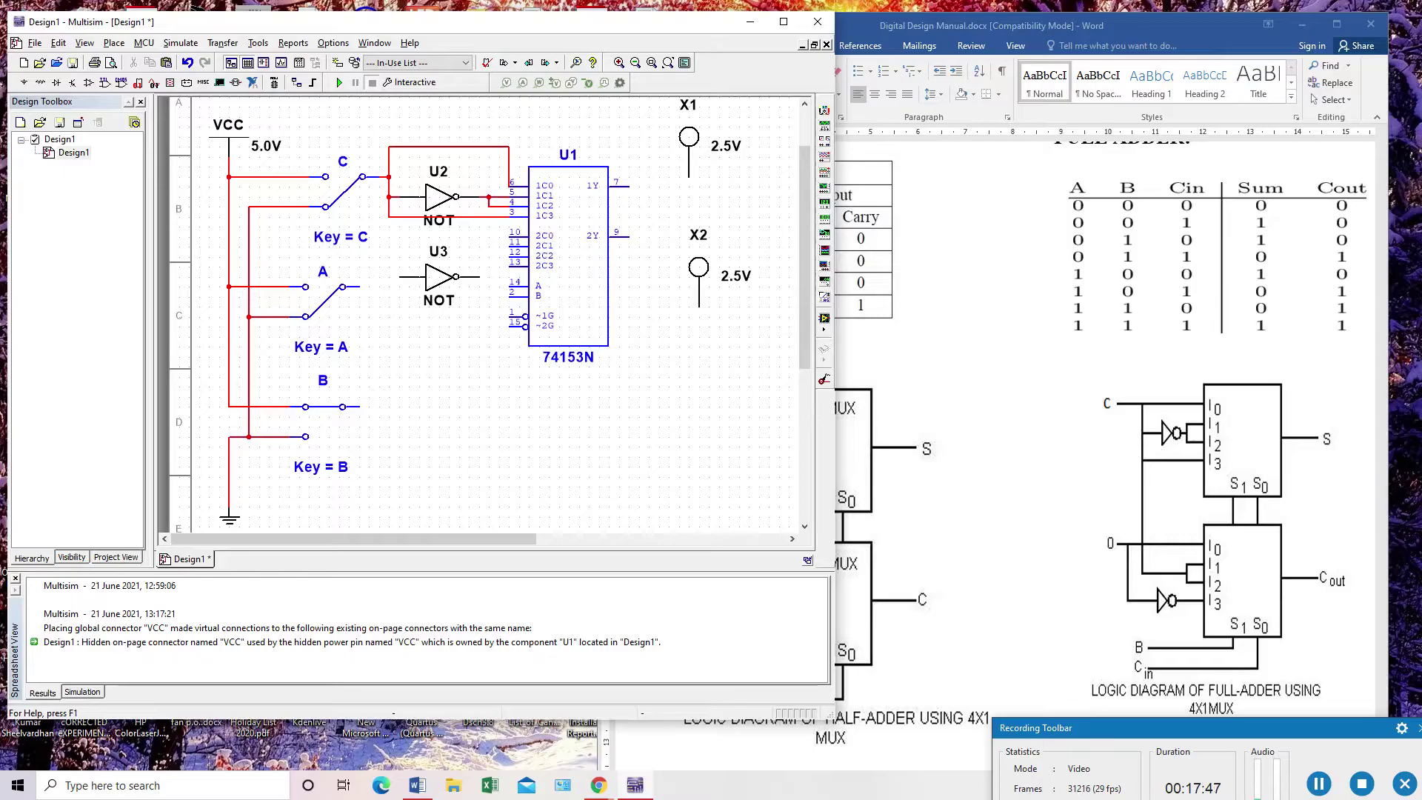
# Extend the switch C wire to U1 inputs 2C1 and 2C2
pyautogui.click(509, 245)
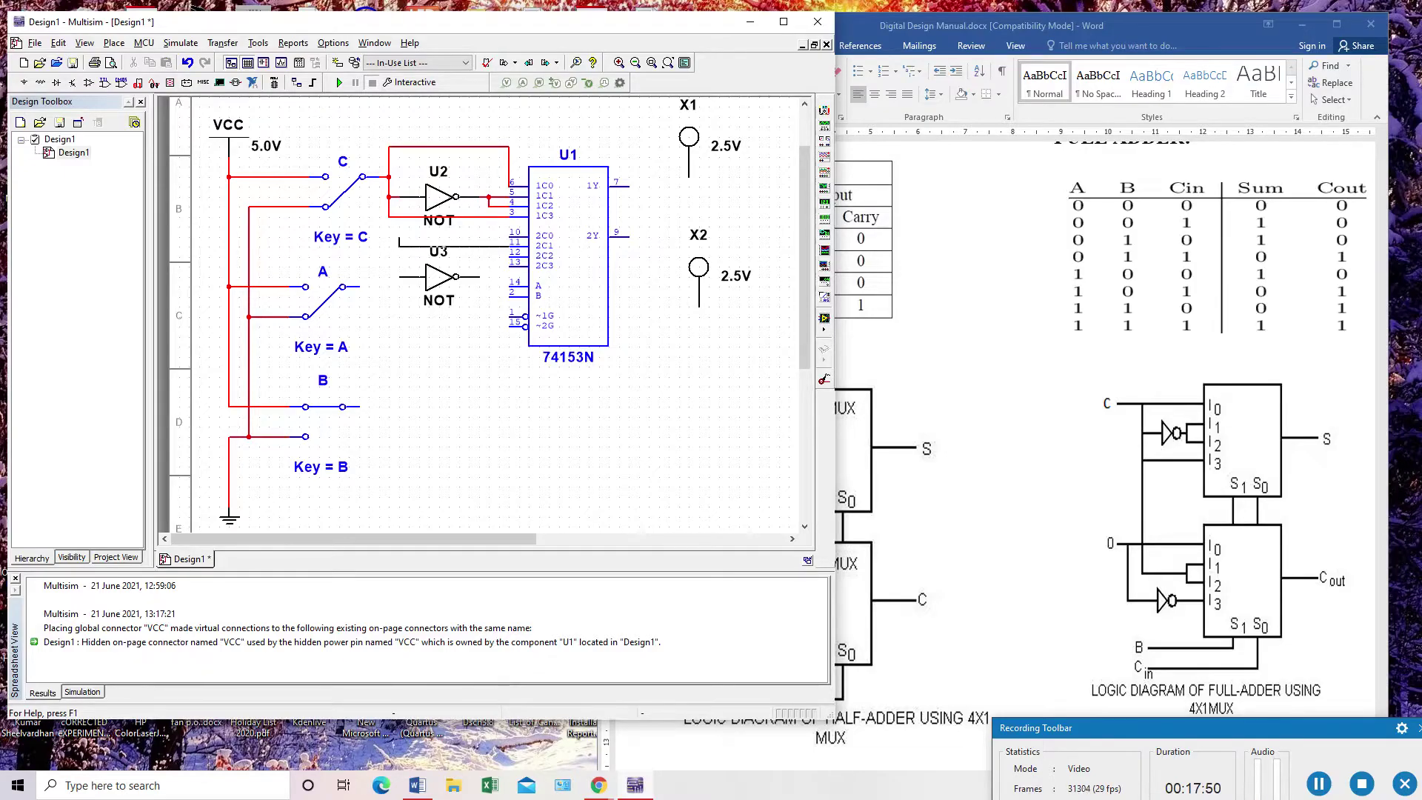
pyautogui.click(389, 216)
pyautogui.click(511, 245)
pyautogui.click(488, 245)
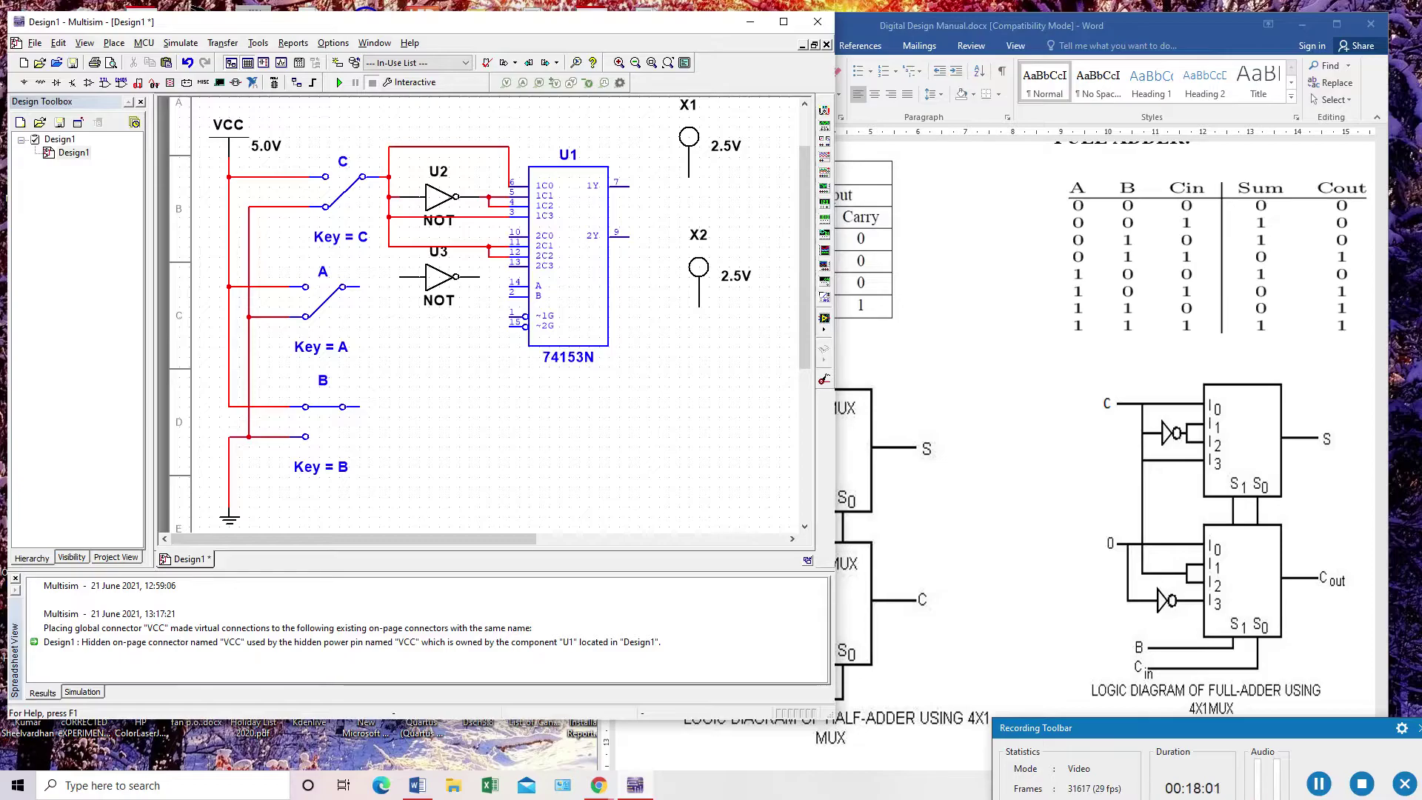
# Wire U1 input 2C0 to the ground line and connect NOT gate U3 between that line and input 2C3
pyautogui.click(511, 235)
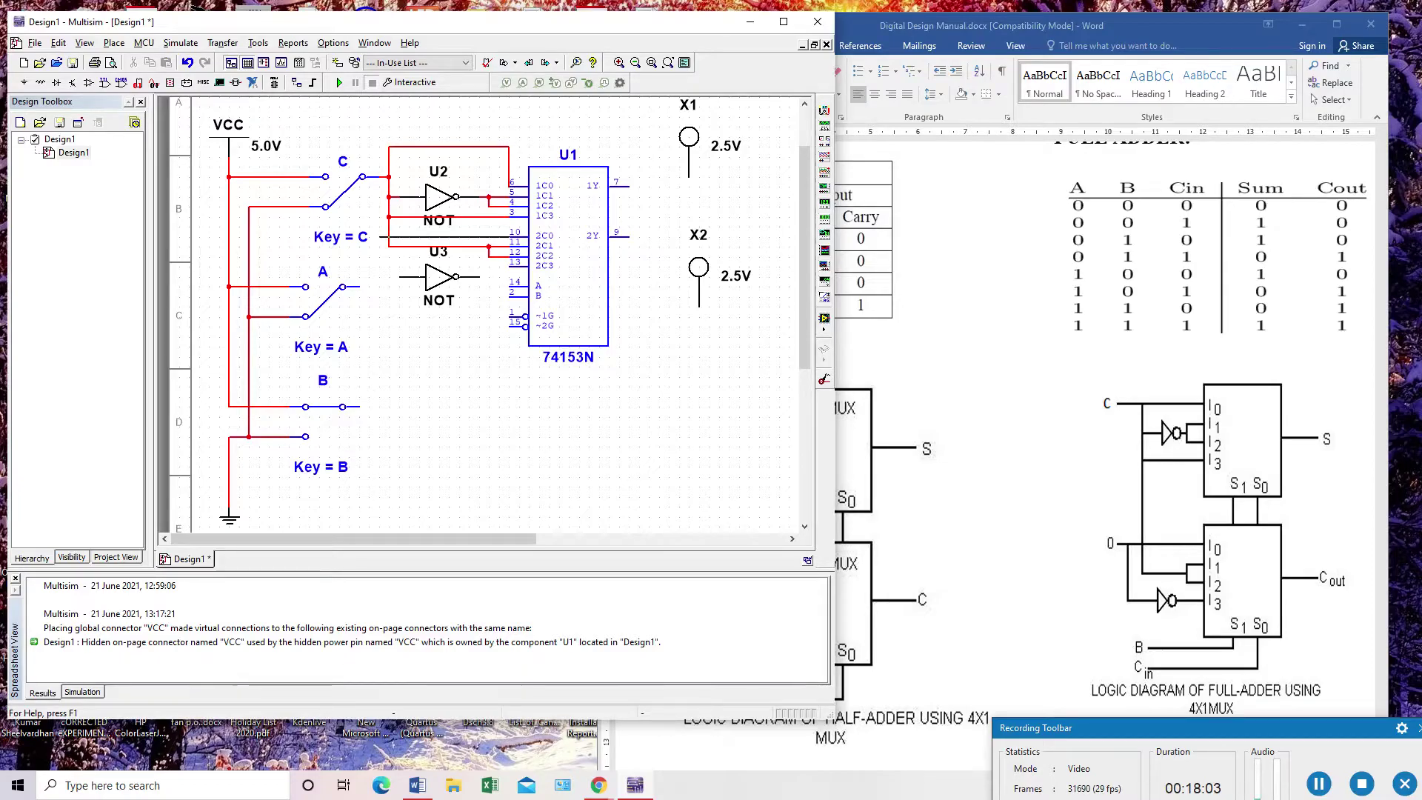
pyautogui.click(379, 235)
pyautogui.click(230, 486)
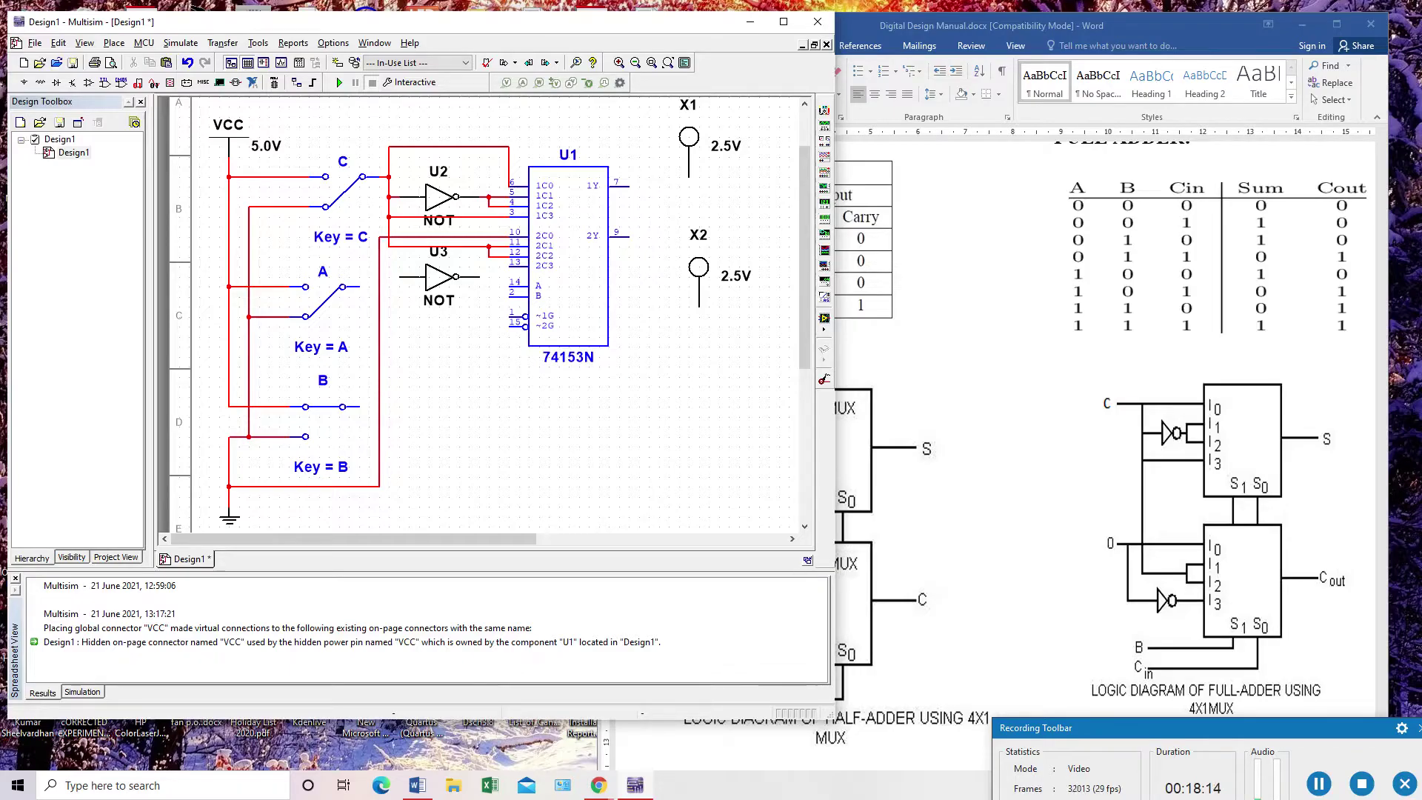
pyautogui.click(479, 276)
pyautogui.click(509, 266)
# Wire the common terminals of switches A and B to U1 select inputs A and B respectively
pyautogui.click(360, 287)
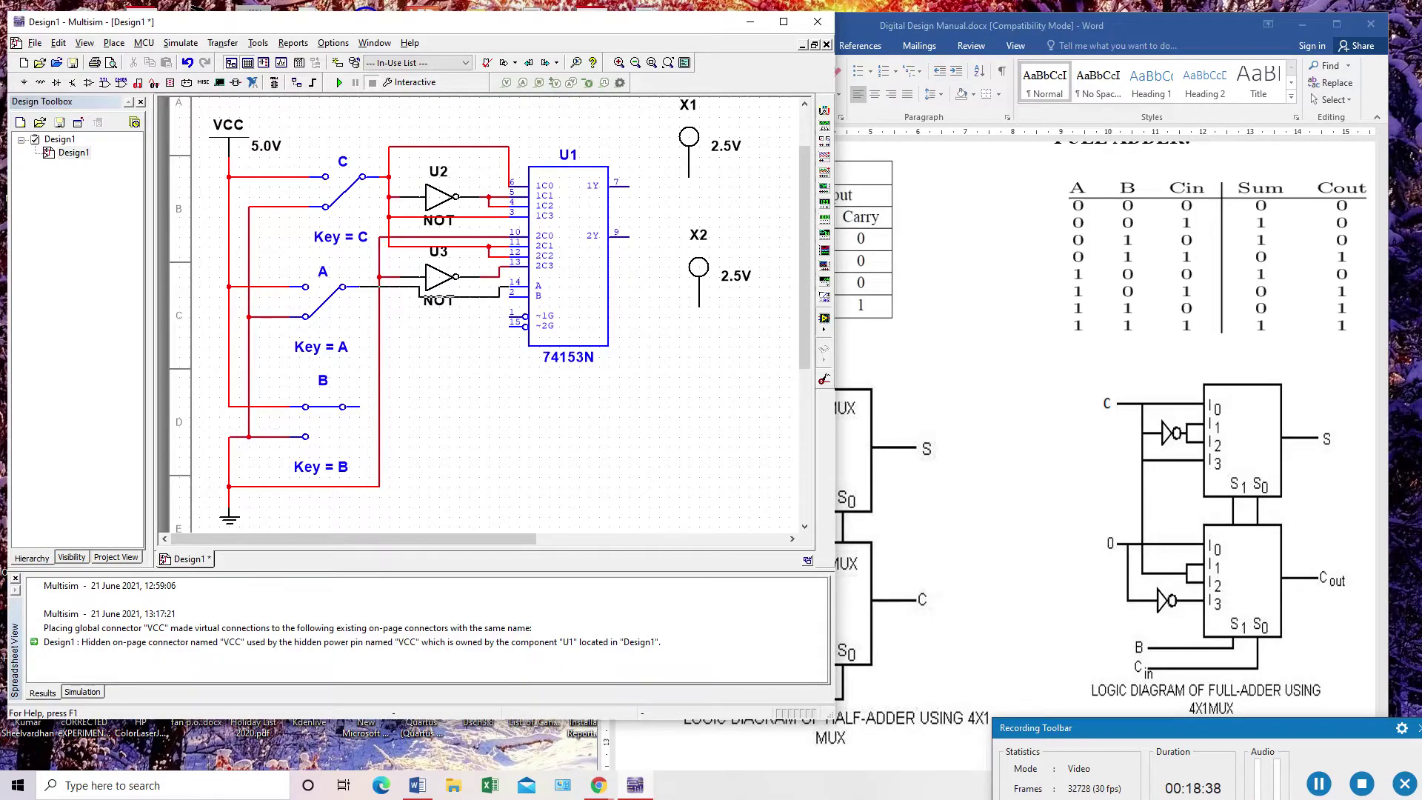
pyautogui.click(510, 284)
pyautogui.click(342, 406)
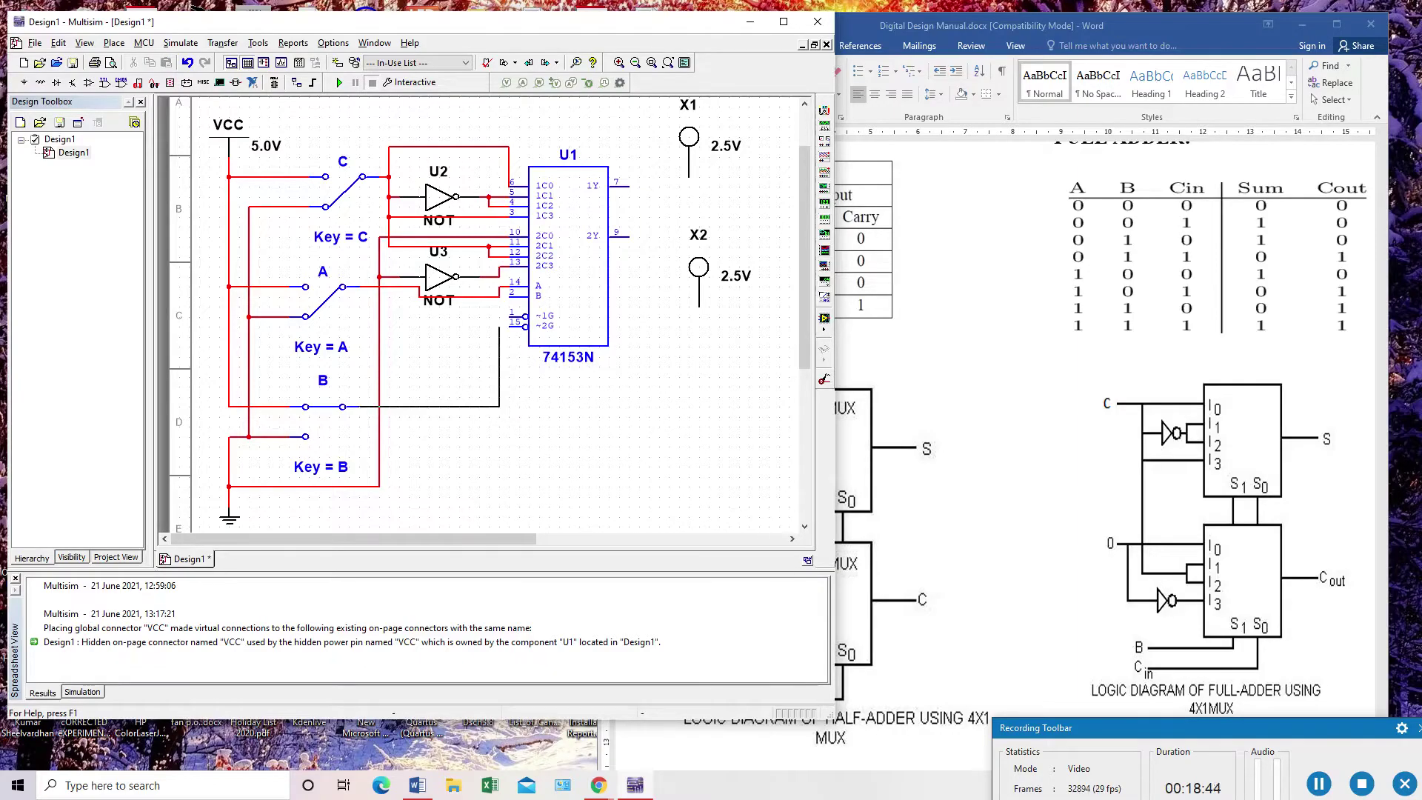
pyautogui.click(510, 293)
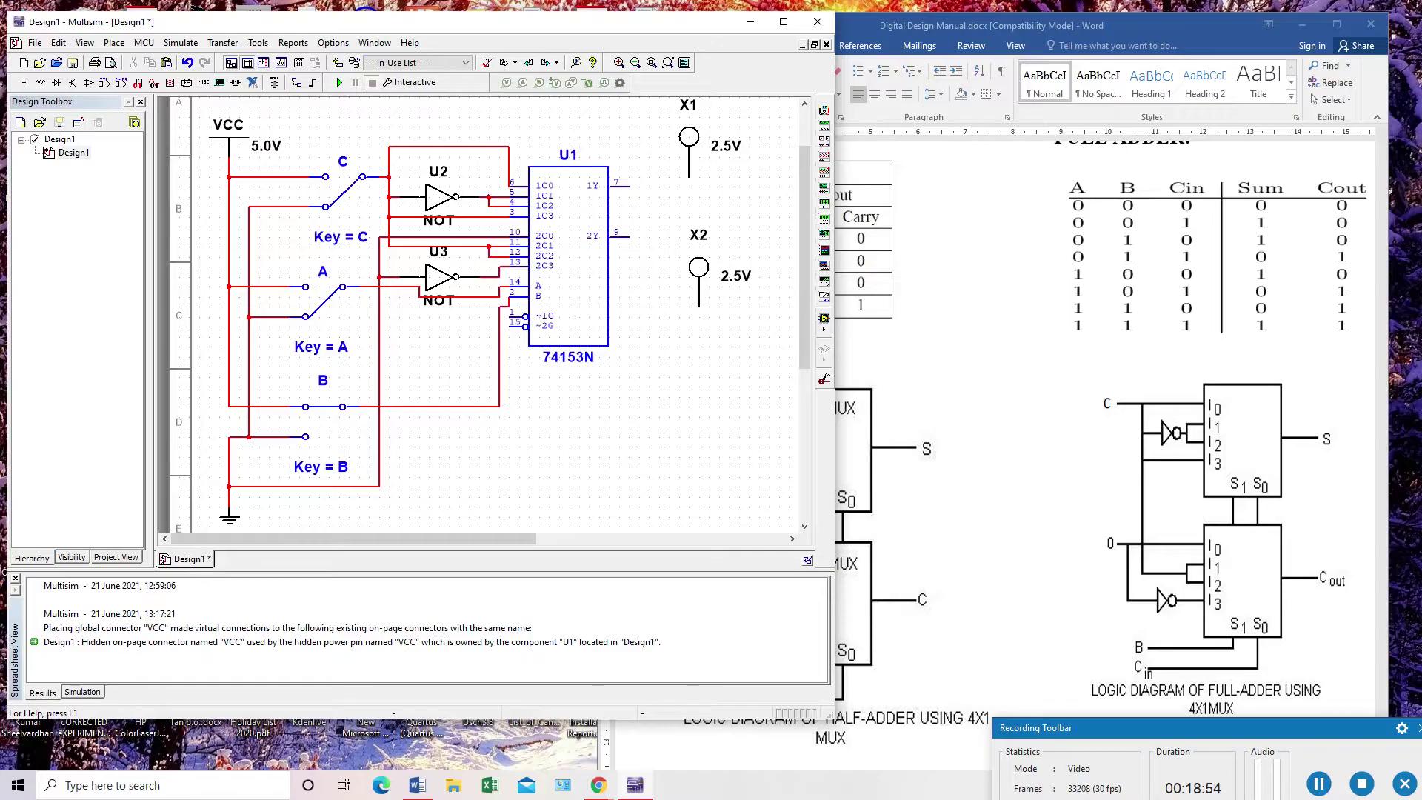
# Connect U1's enable pins ~1G and ~2G to the ground line
pyautogui.click(510, 316)
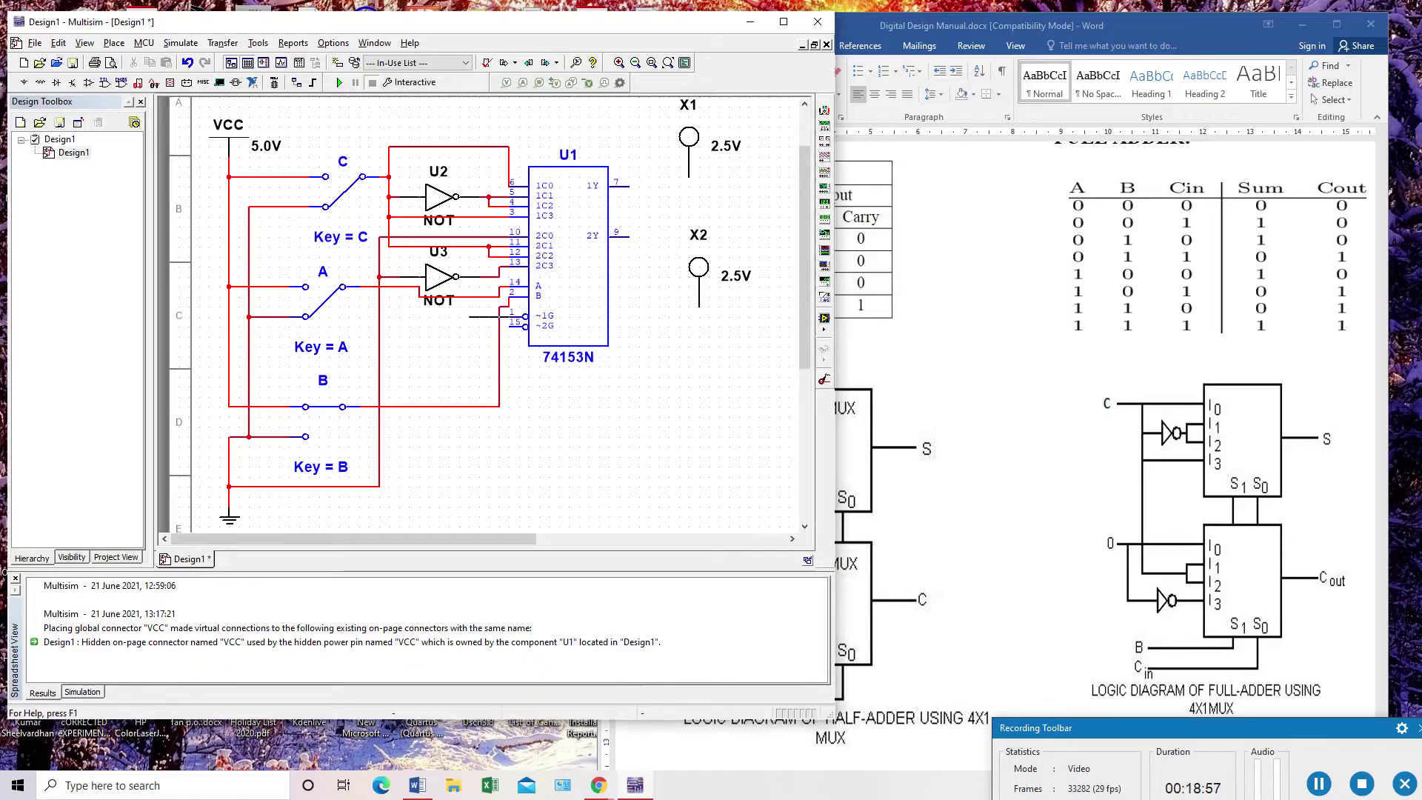
pyautogui.click(523, 326)
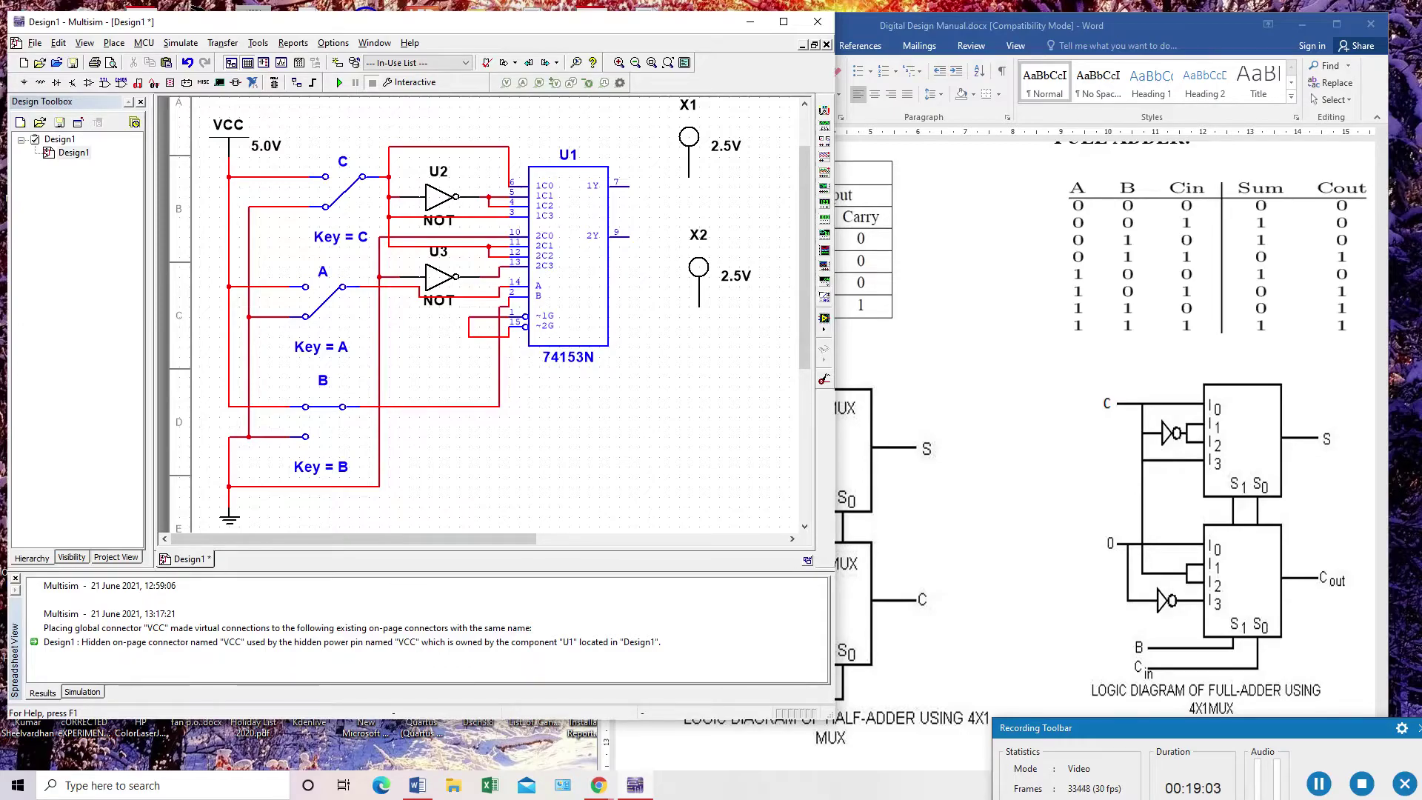
pyautogui.click(469, 325)
pyautogui.moveTo(419, 327); pyautogui.dragTo(378, 326)
pyautogui.press('Escape')
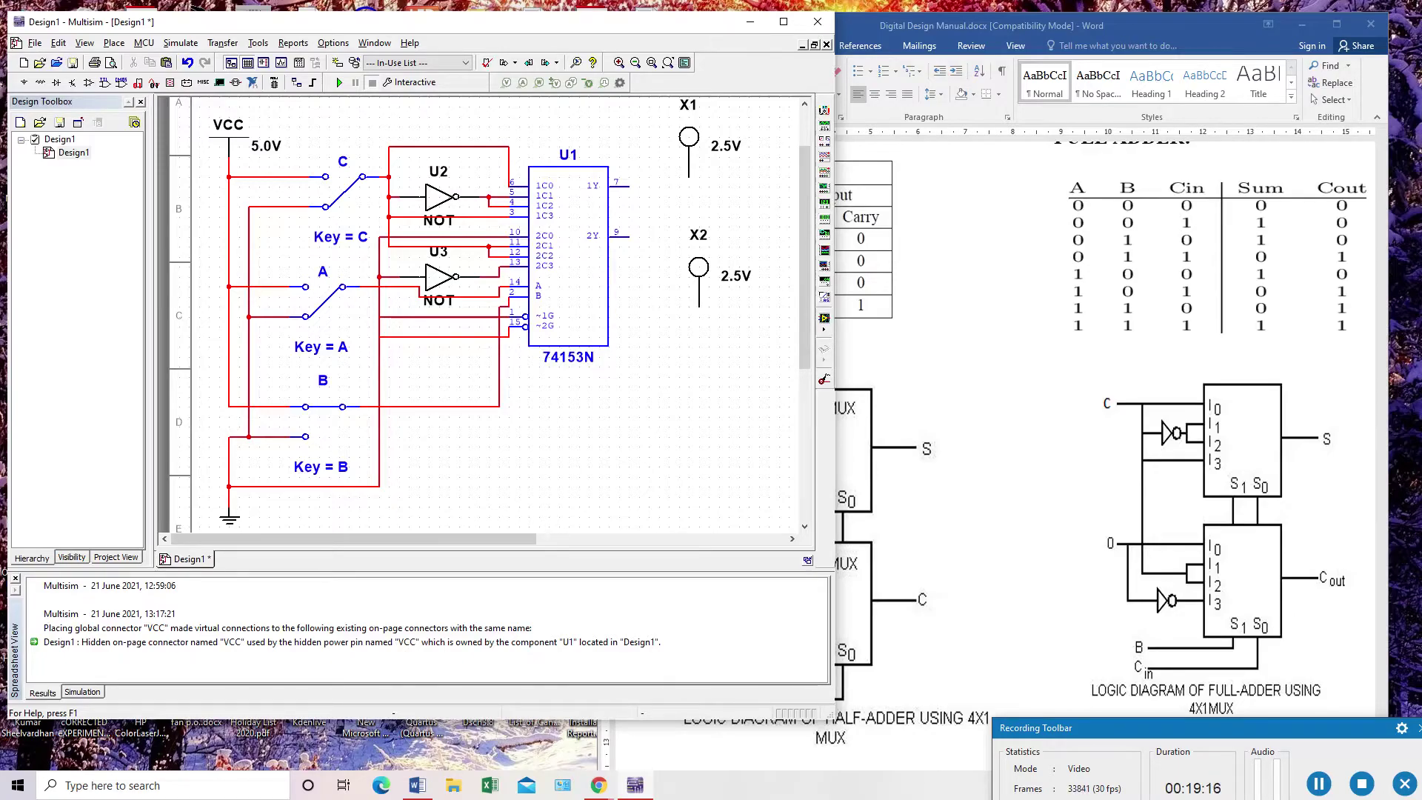
# Wire U1 output 1Y to probe X1 and output 2Y to probe X2
pyautogui.click(629, 186)
pyautogui.click(688, 177)
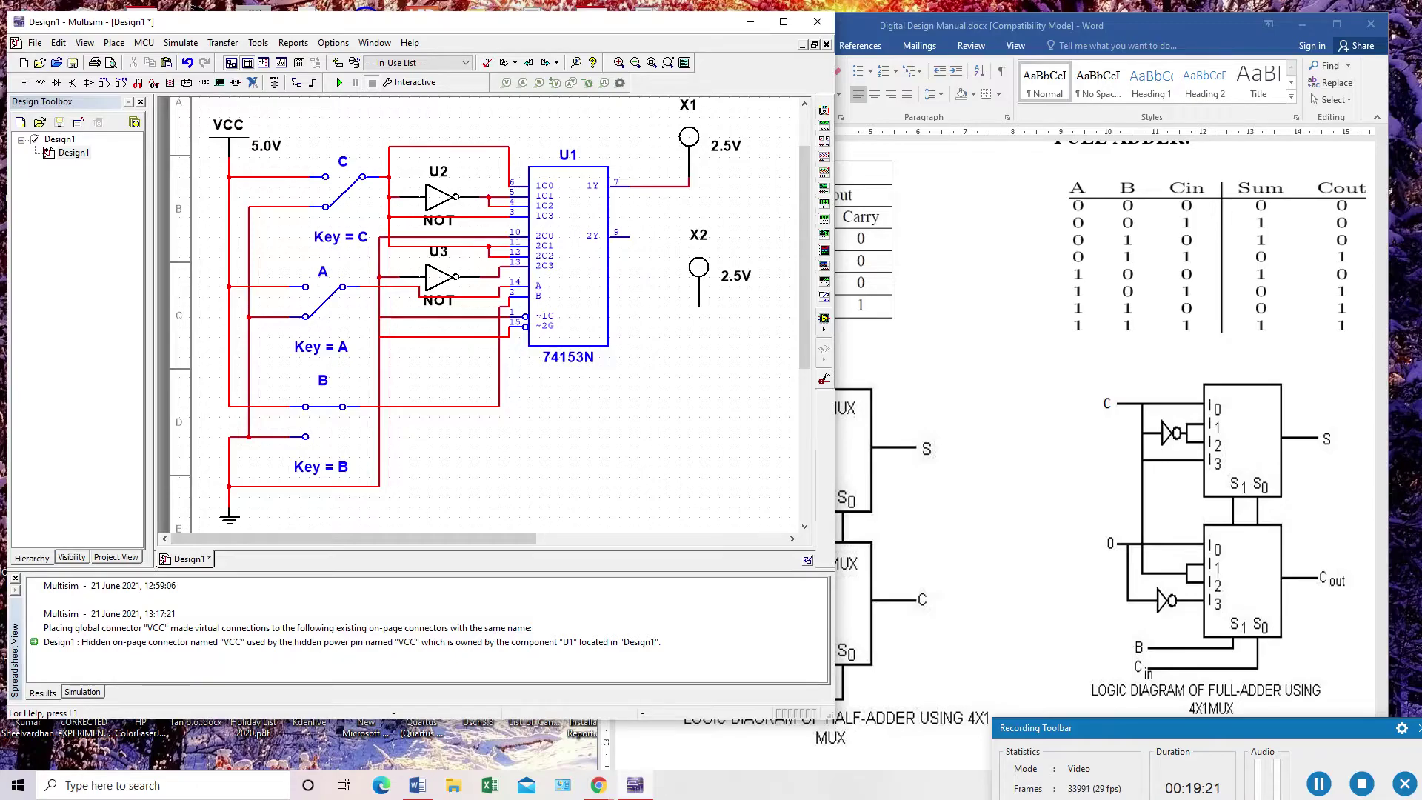
pyautogui.click(629, 235)
pyautogui.click(699, 305)
# Place the text label "C" just below the wire from output 2Y to probe X2
pyautogui.click(113, 42)
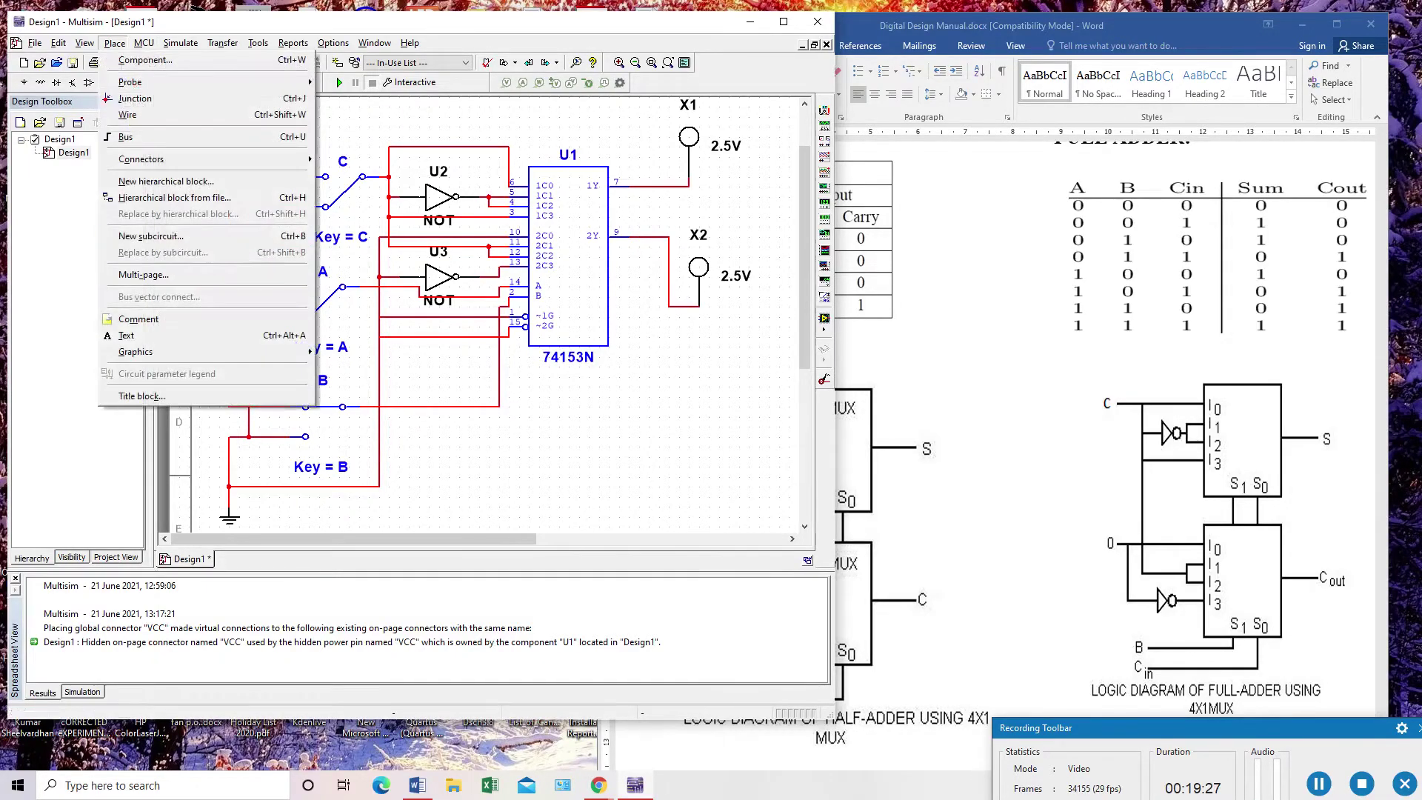
pyautogui.click(130, 334)
pyautogui.click(679, 312)
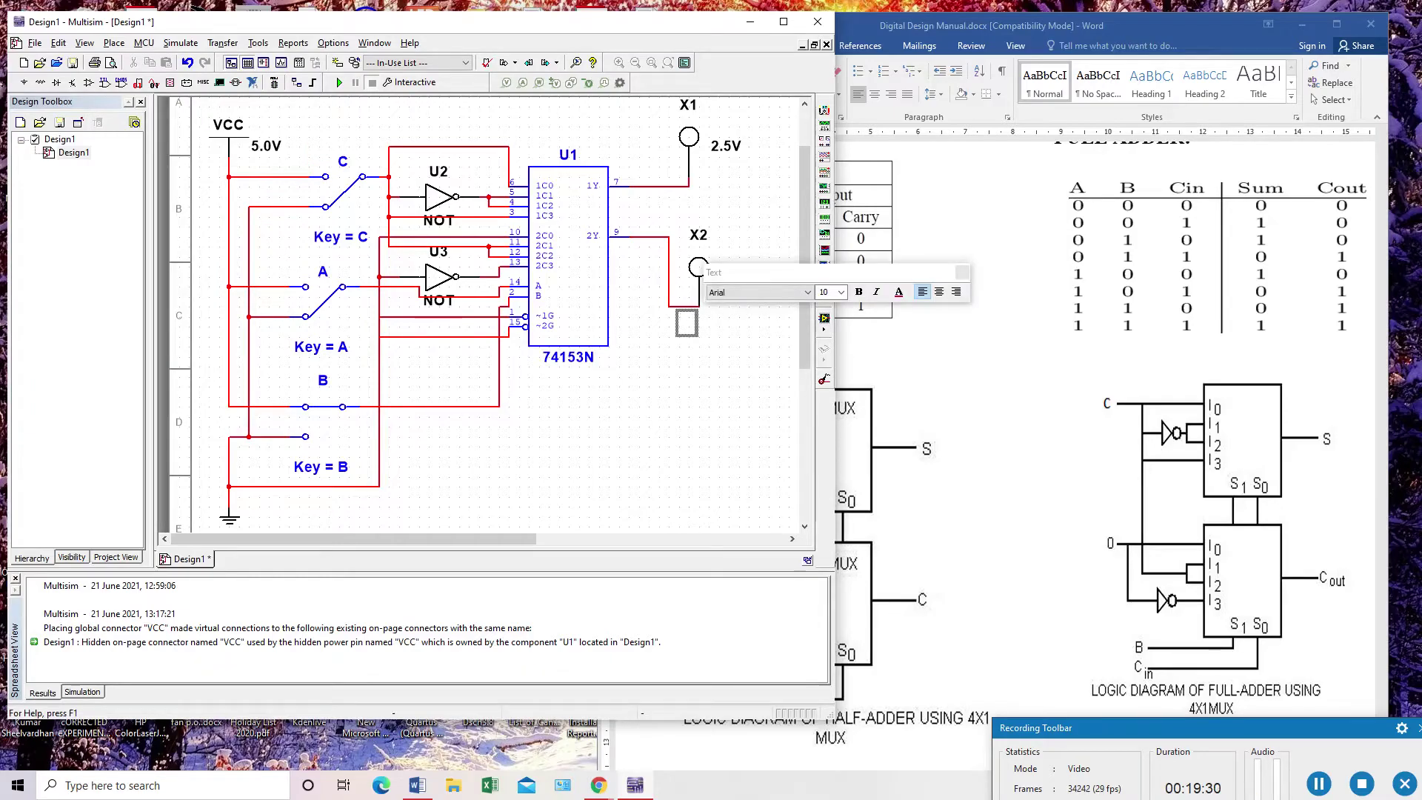
pyautogui.write('C')
pyautogui.press('Escape')
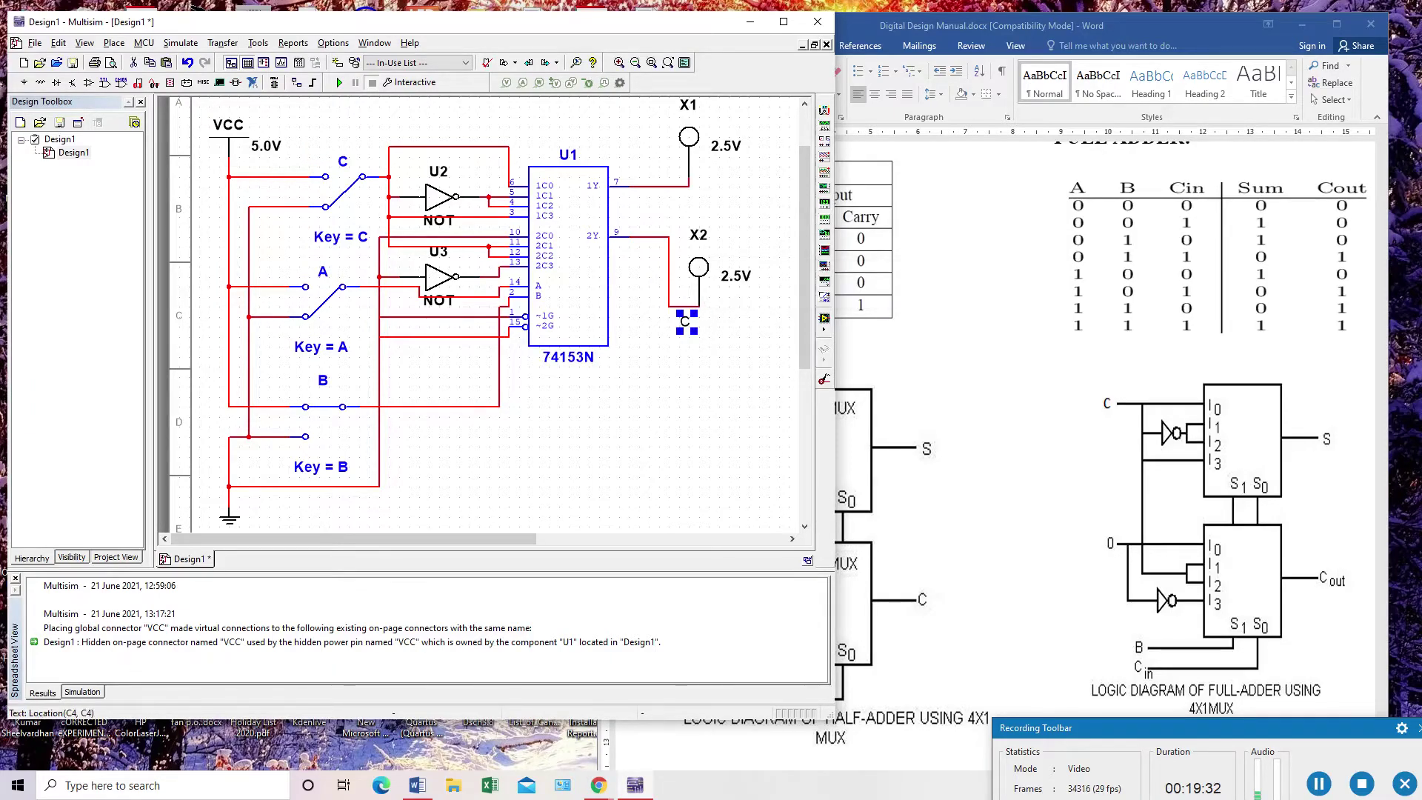
# Place the text label "S" just above the wire from output 1Y to probe X1
pyautogui.click(113, 42)
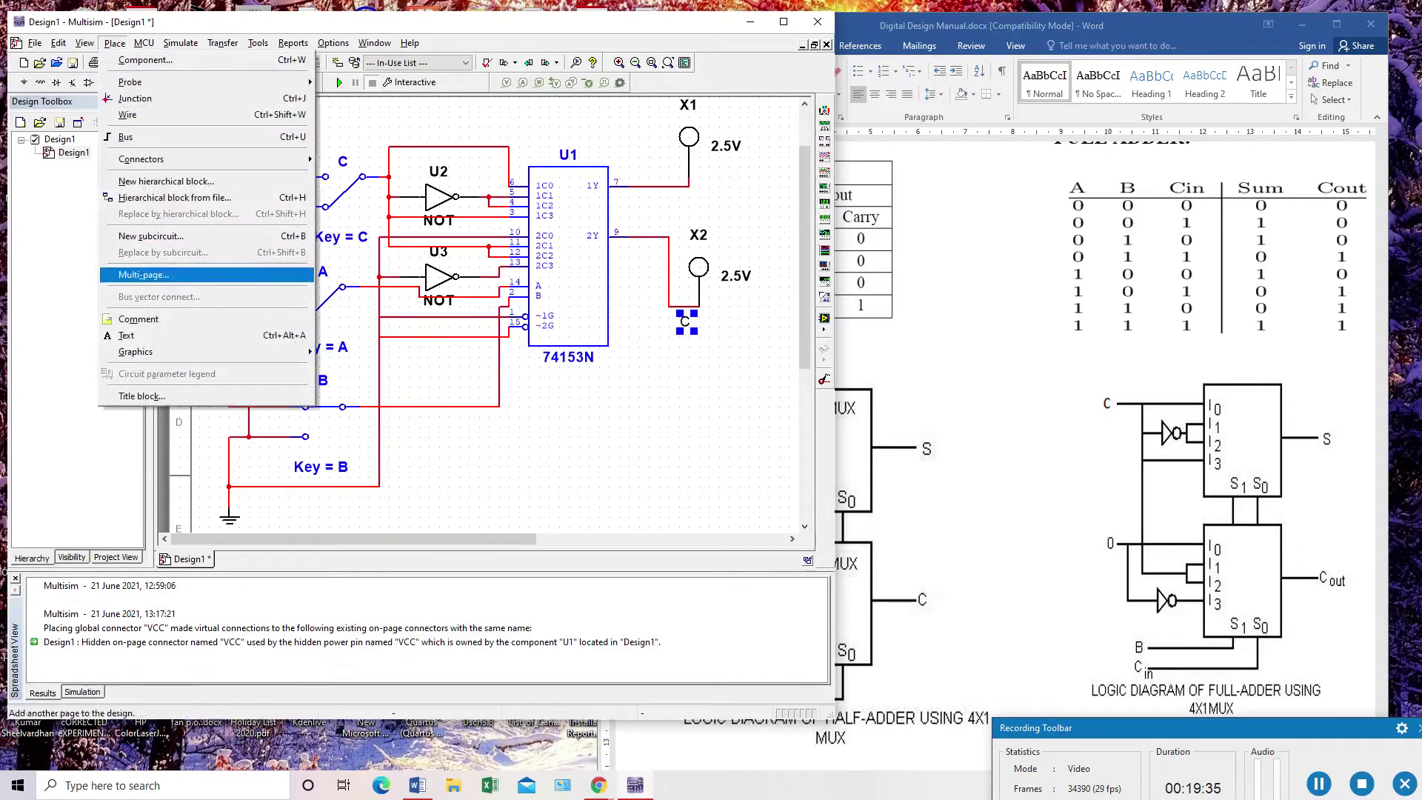
pyautogui.click(148, 335)
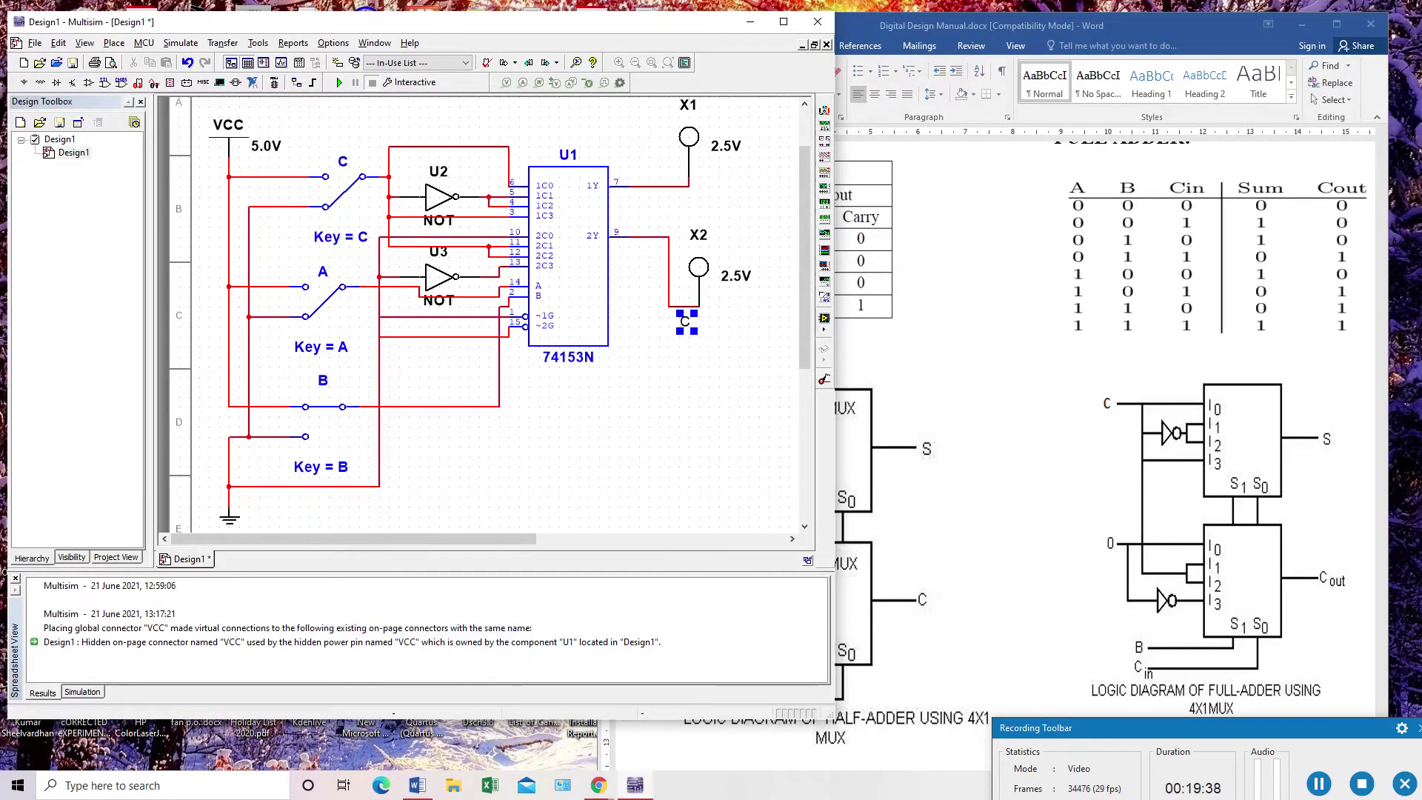
pyautogui.click(664, 178)
pyautogui.write('S')
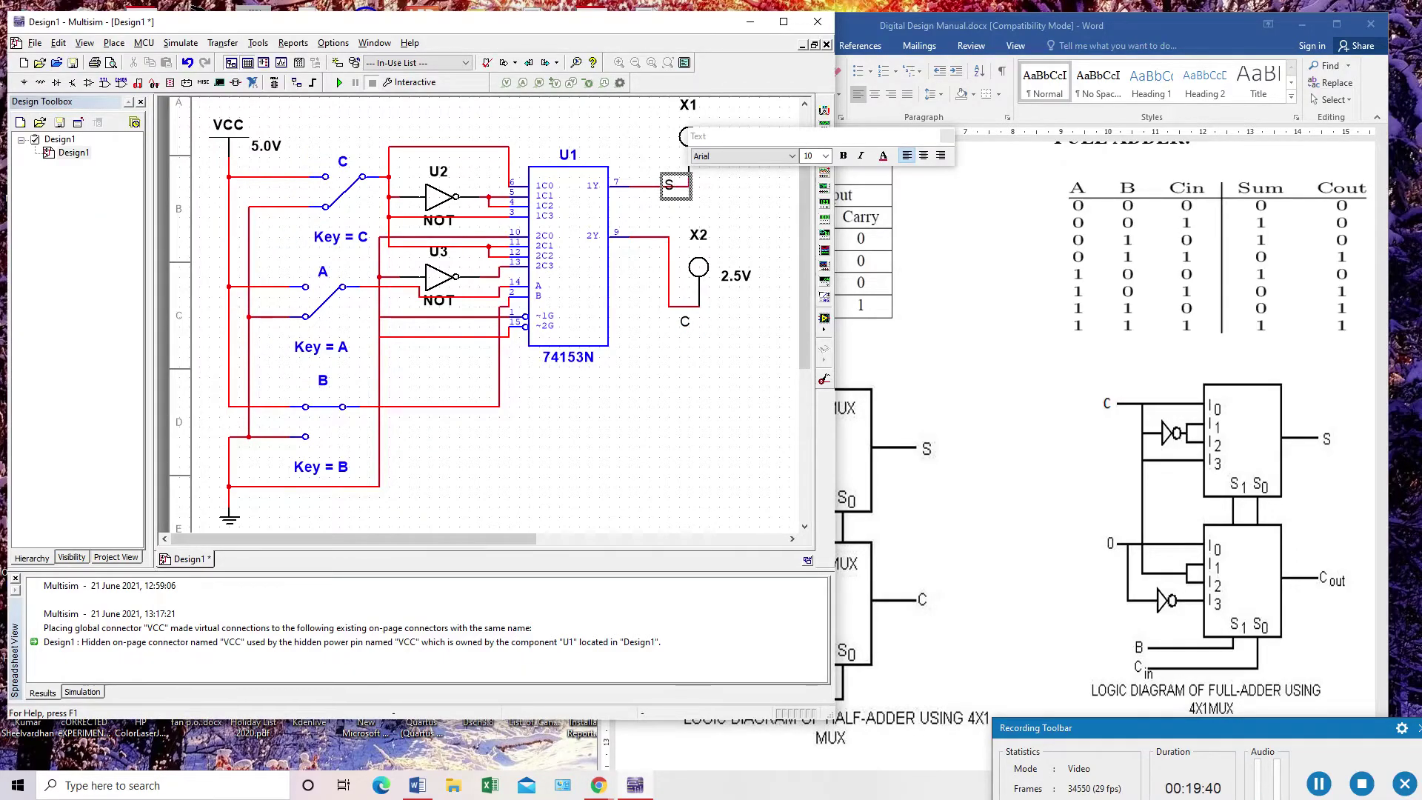
pyautogui.press('Escape')
pyautogui.moveTo(669, 184); pyautogui.dragTo(659, 175)
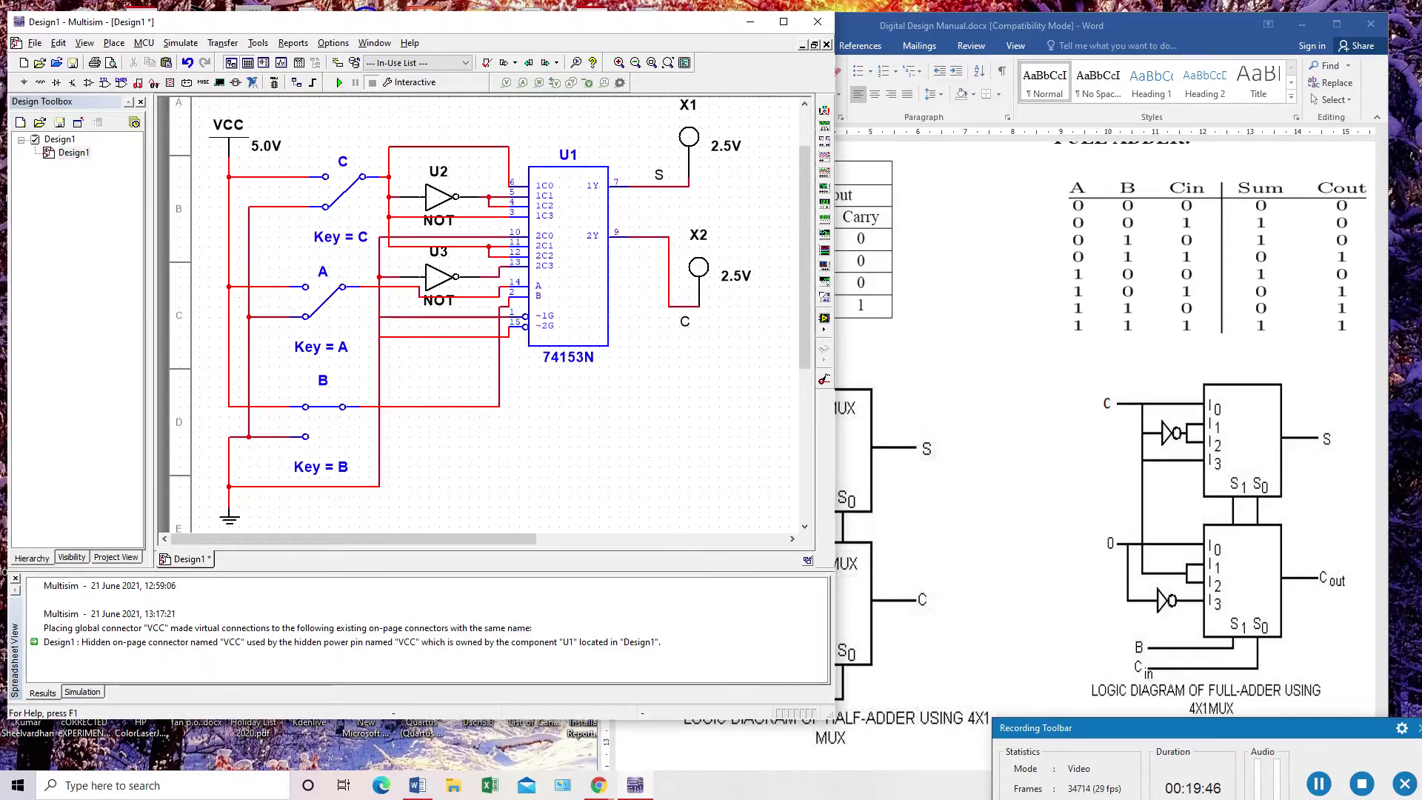
# Flip switch B to the ground line and start the interactive simulation
pyautogui.scroll(-1, 474, 311)
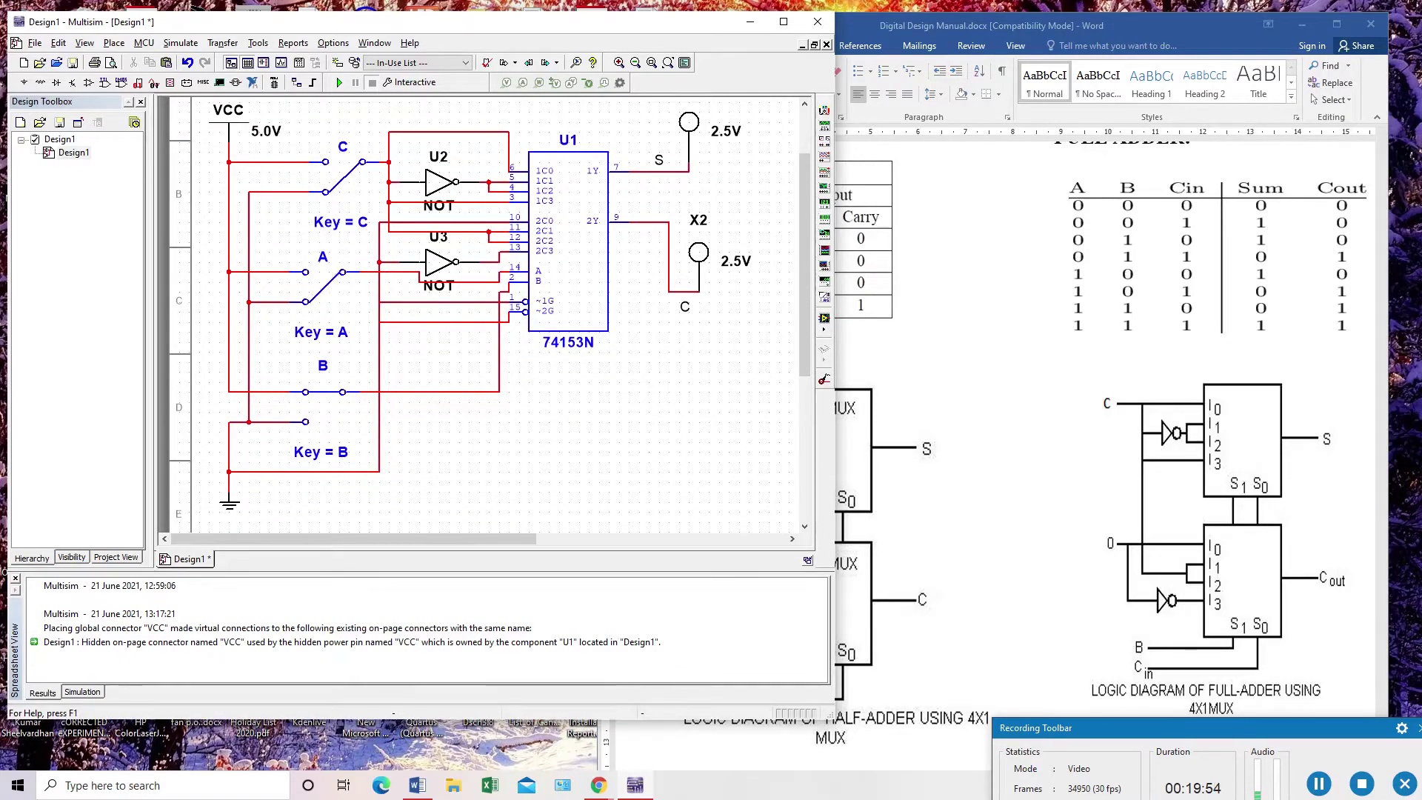
pyautogui.click(323, 392)
pyautogui.click(339, 82)
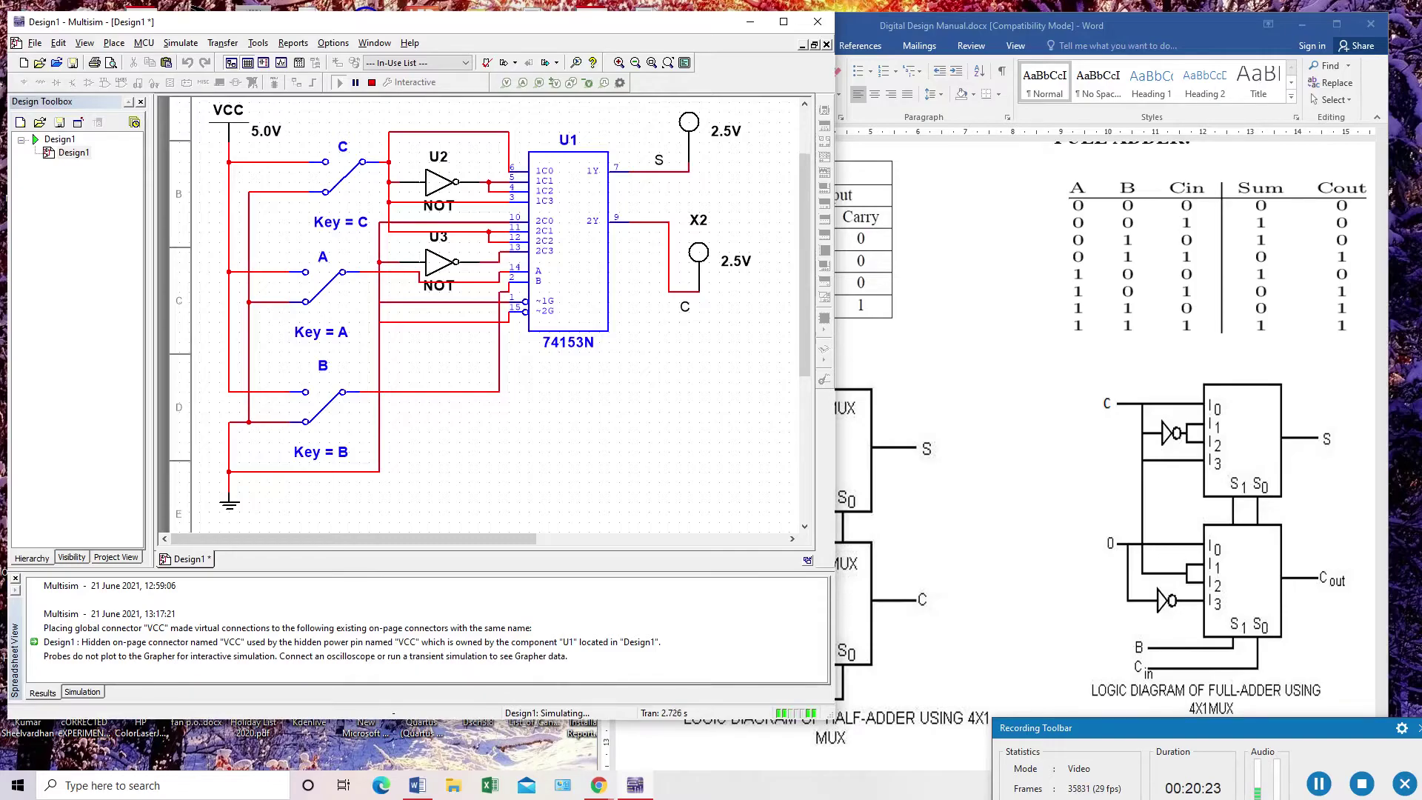
# Test the full adder's input combinations by toggling switches C, B and A until all three connect to VCC
pyautogui.press('c')
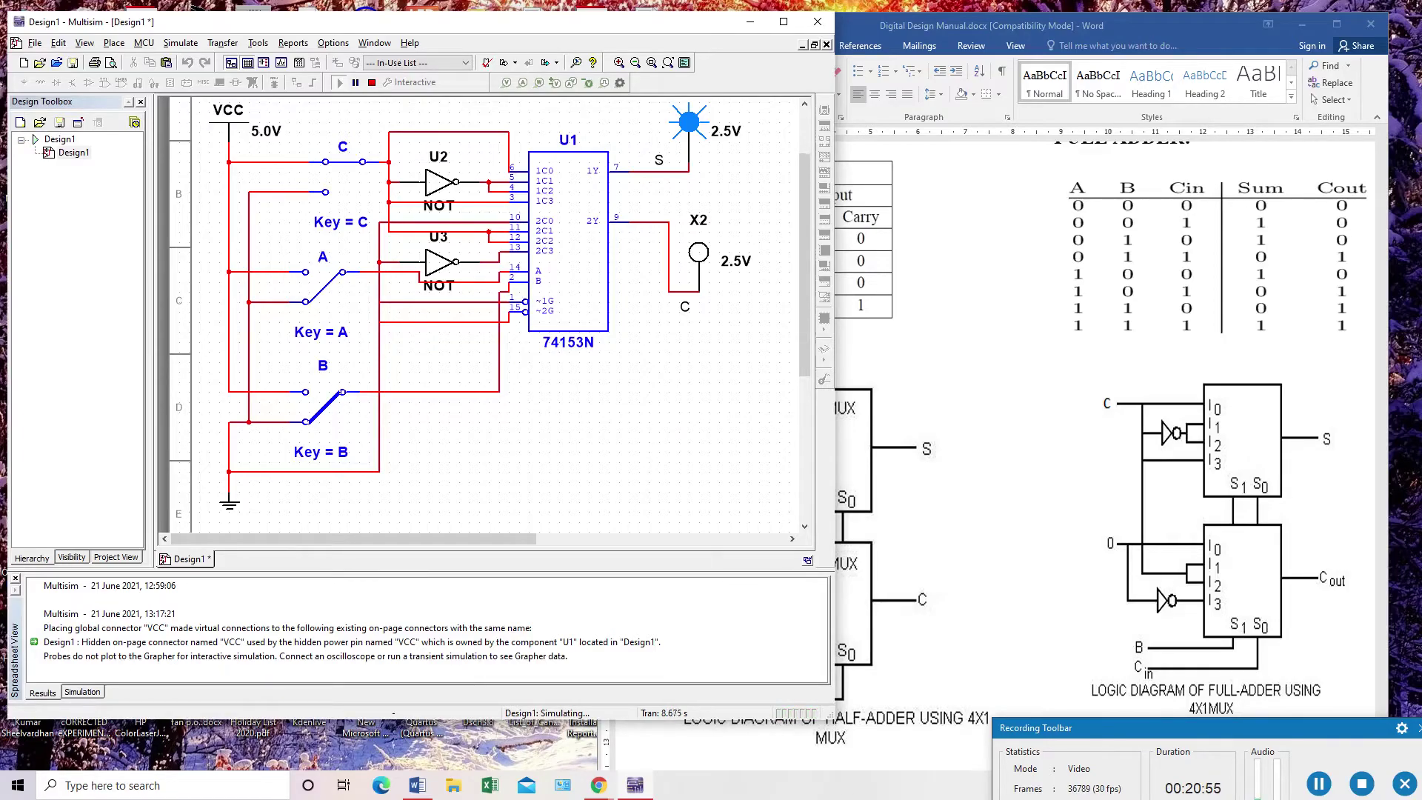
pyautogui.click(324, 391)
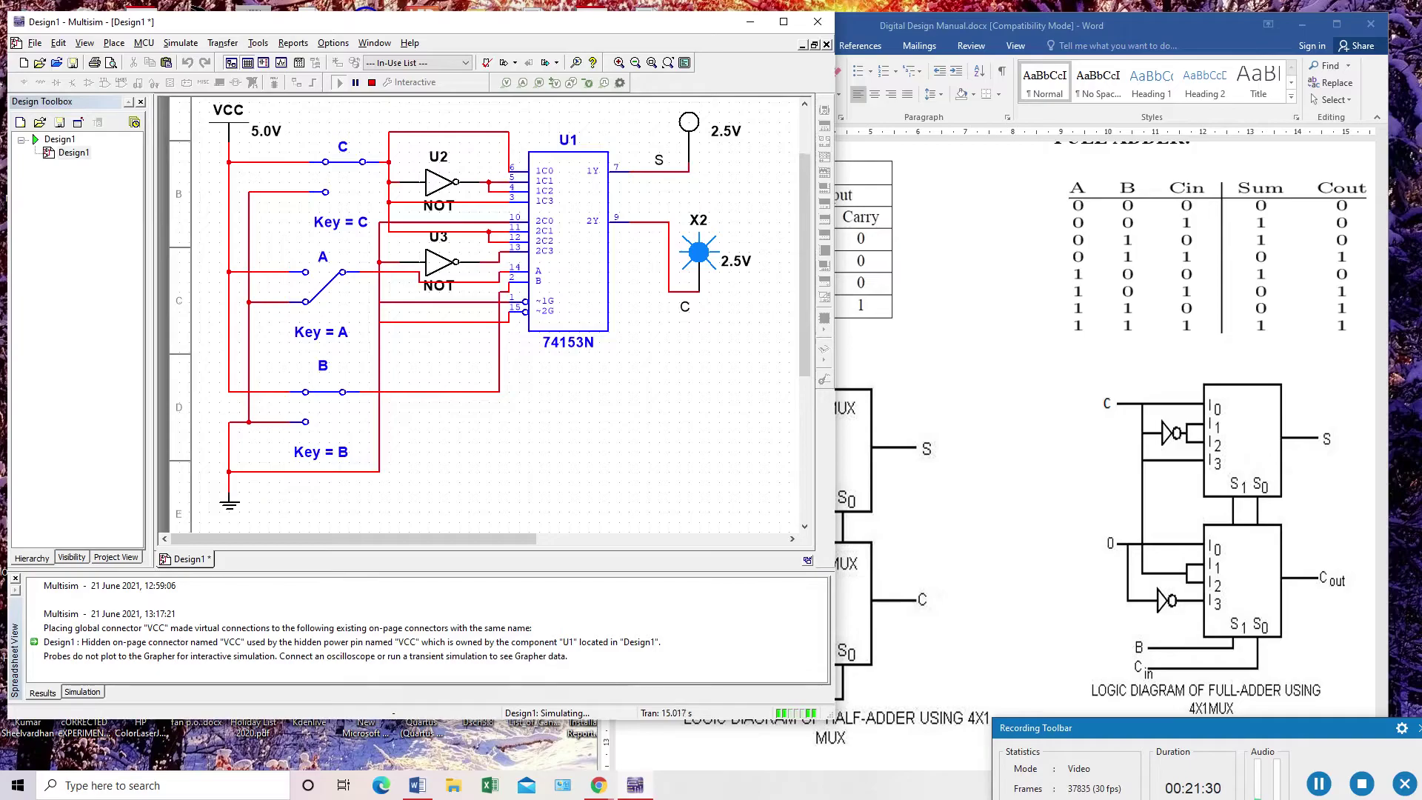
pyautogui.press('c')
pyautogui.press('c')
pyautogui.press('a')
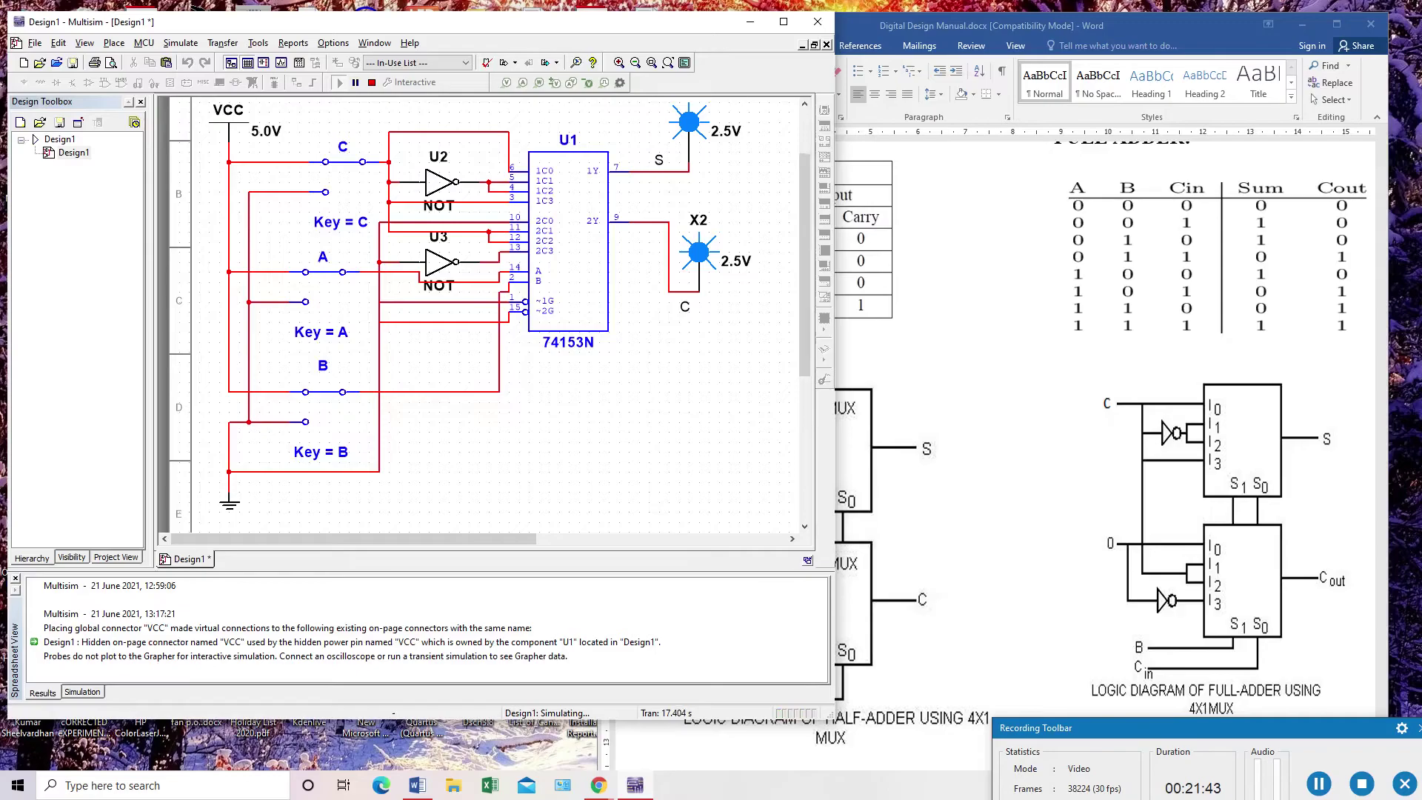
pyautogui.scroll(2, 482, 311)
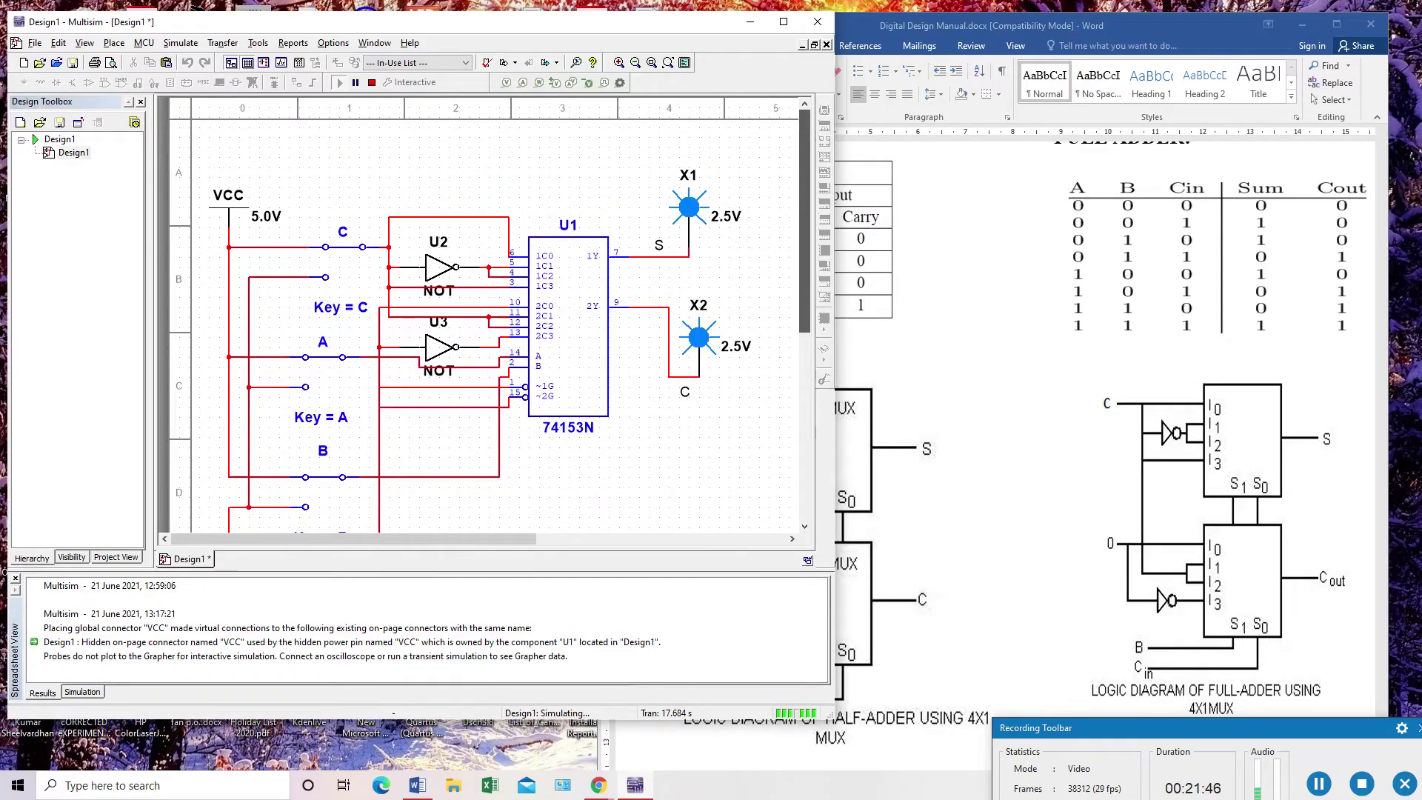
pyautogui.scroll(-1, 481, 311)
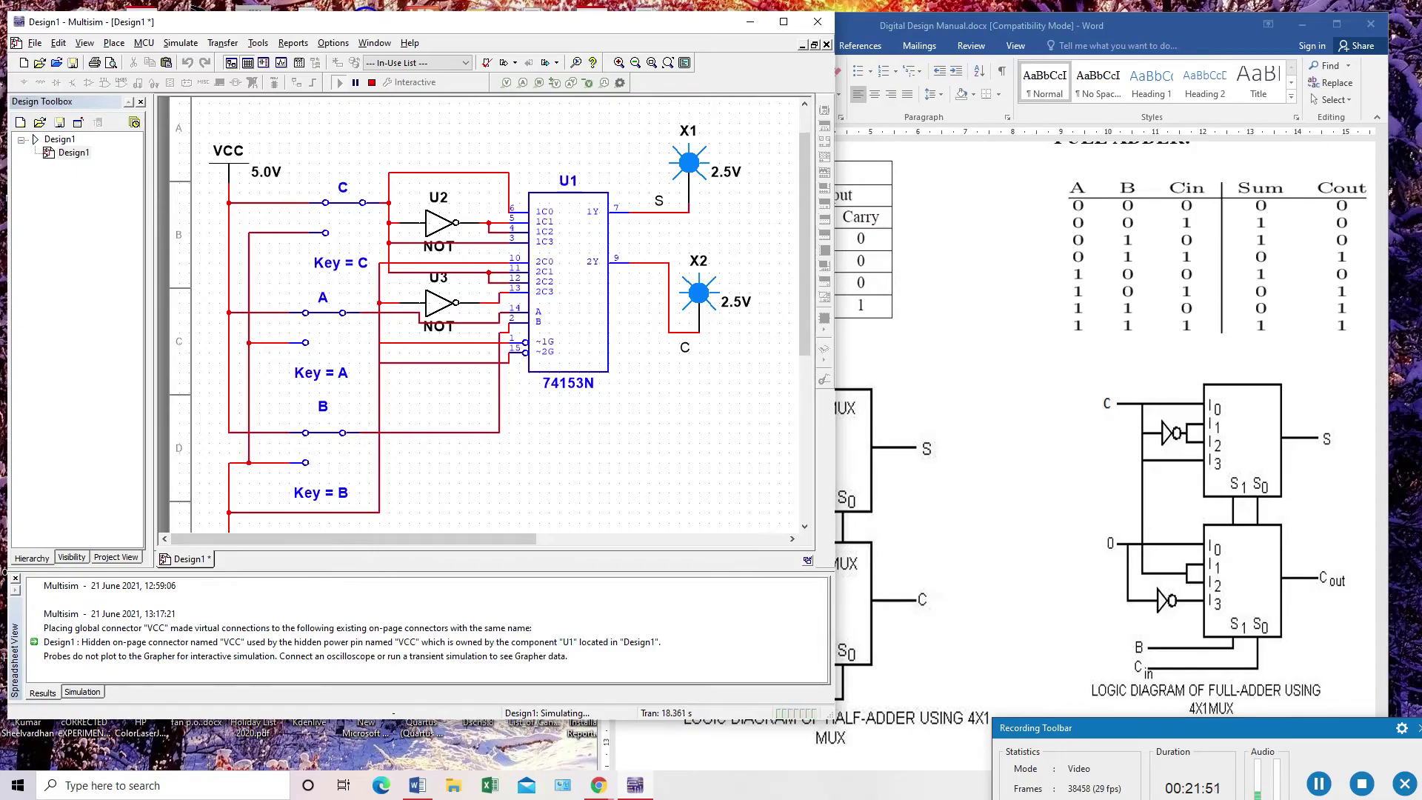
pyautogui.moveTo(354, 538)
pyautogui.mouseDown()
pyautogui.moveTo(405, 538)
pyautogui.moveTo(353, 539)
pyautogui.mouseUp()
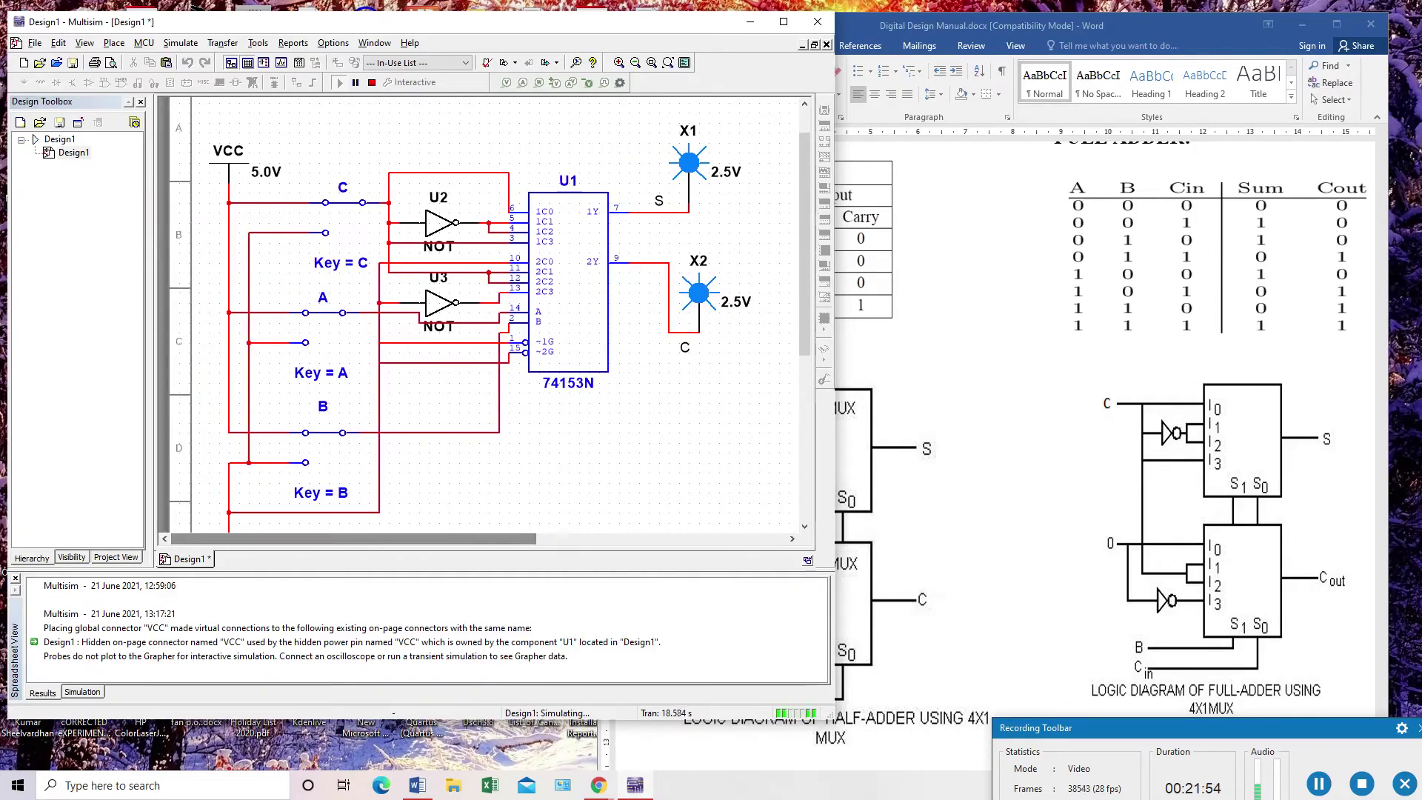
pyautogui.scroll(-3, 481, 311)
pyautogui.scroll(2, 481, 311)
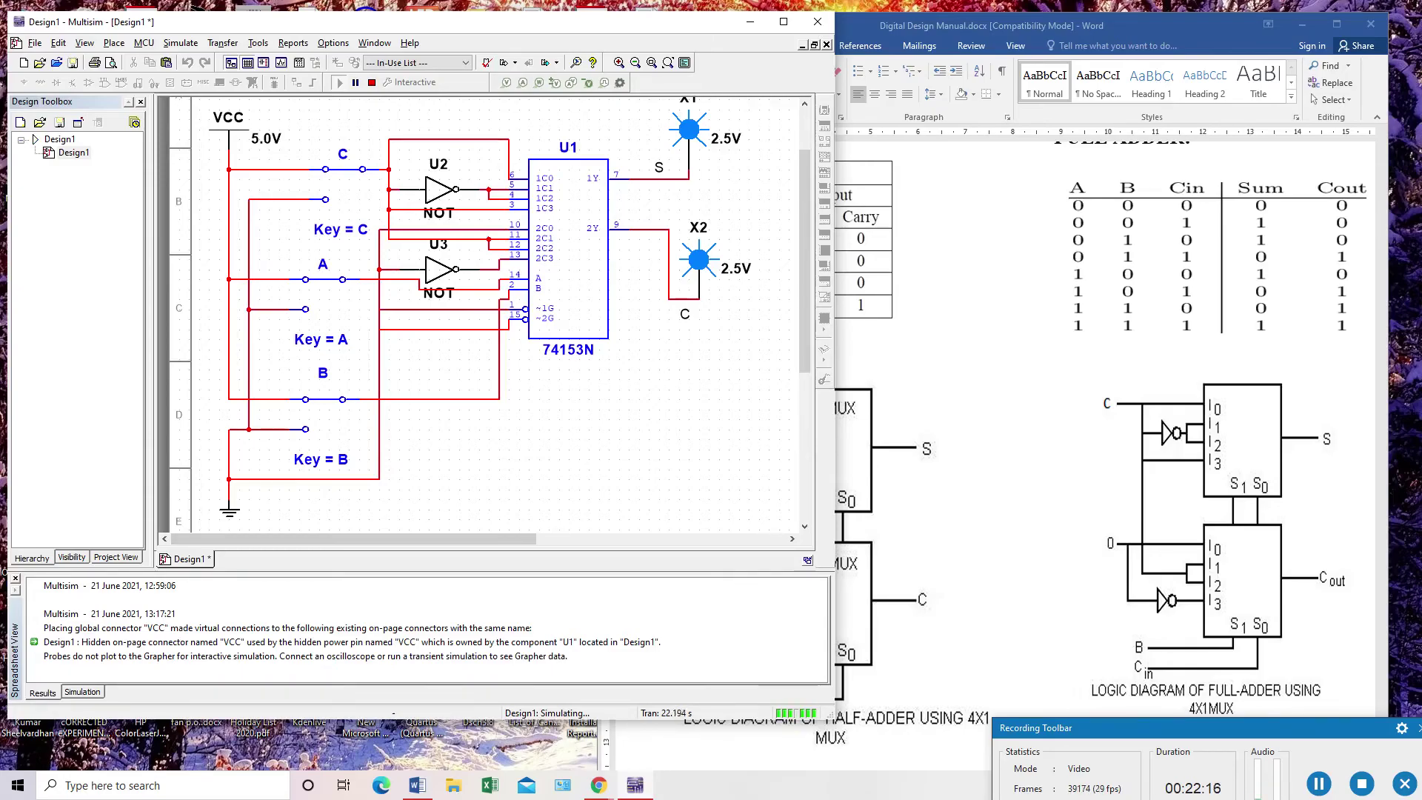
pyautogui.moveTo(353, 538)
pyautogui.mouseDown()
pyautogui.moveTo(418, 539)
pyautogui.moveTo(353, 539)
pyautogui.mouseUp()
pyautogui.moveTo(804, 261); pyautogui.dragTo(804, 221)
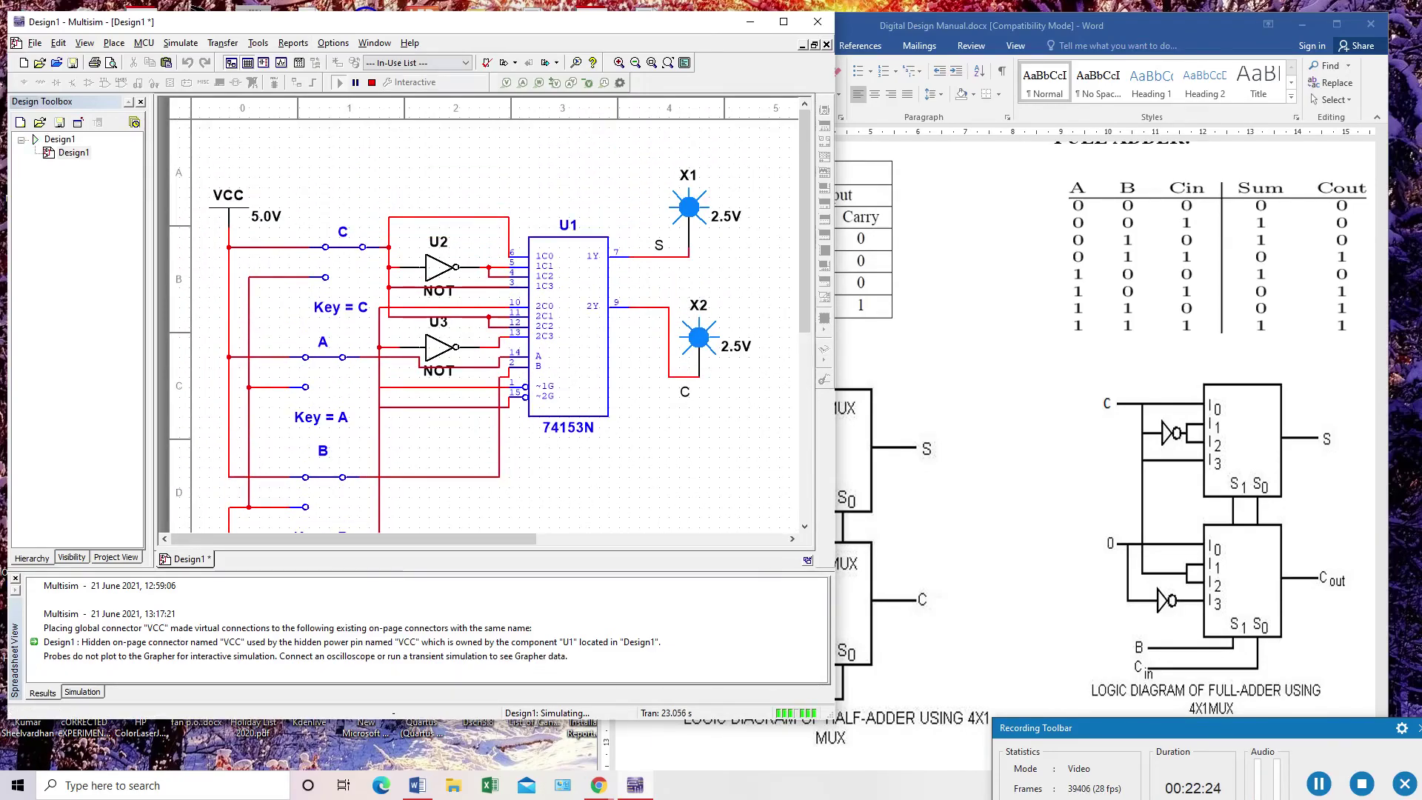